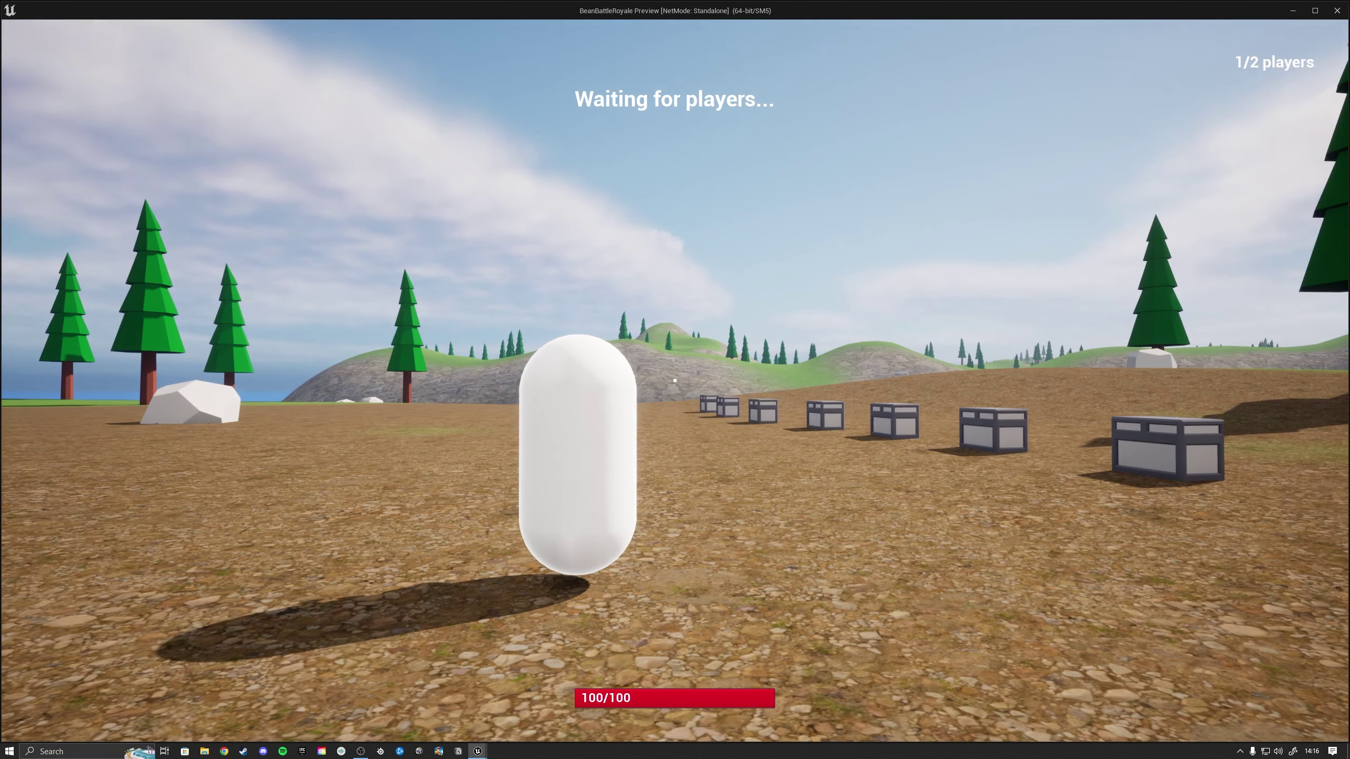
Step: Walk the bean character around briefly in the standalone preview and end the play session
key(s)
key(d)
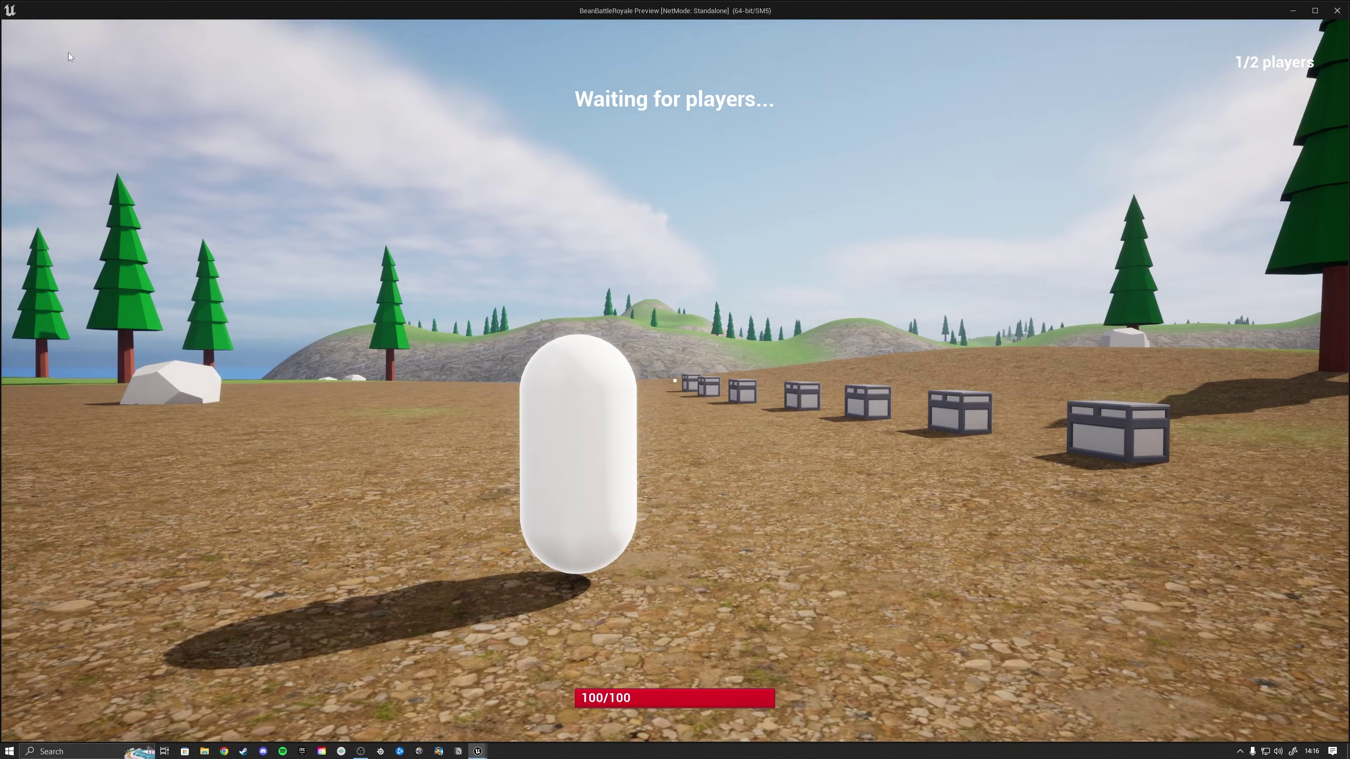
key(Escape)
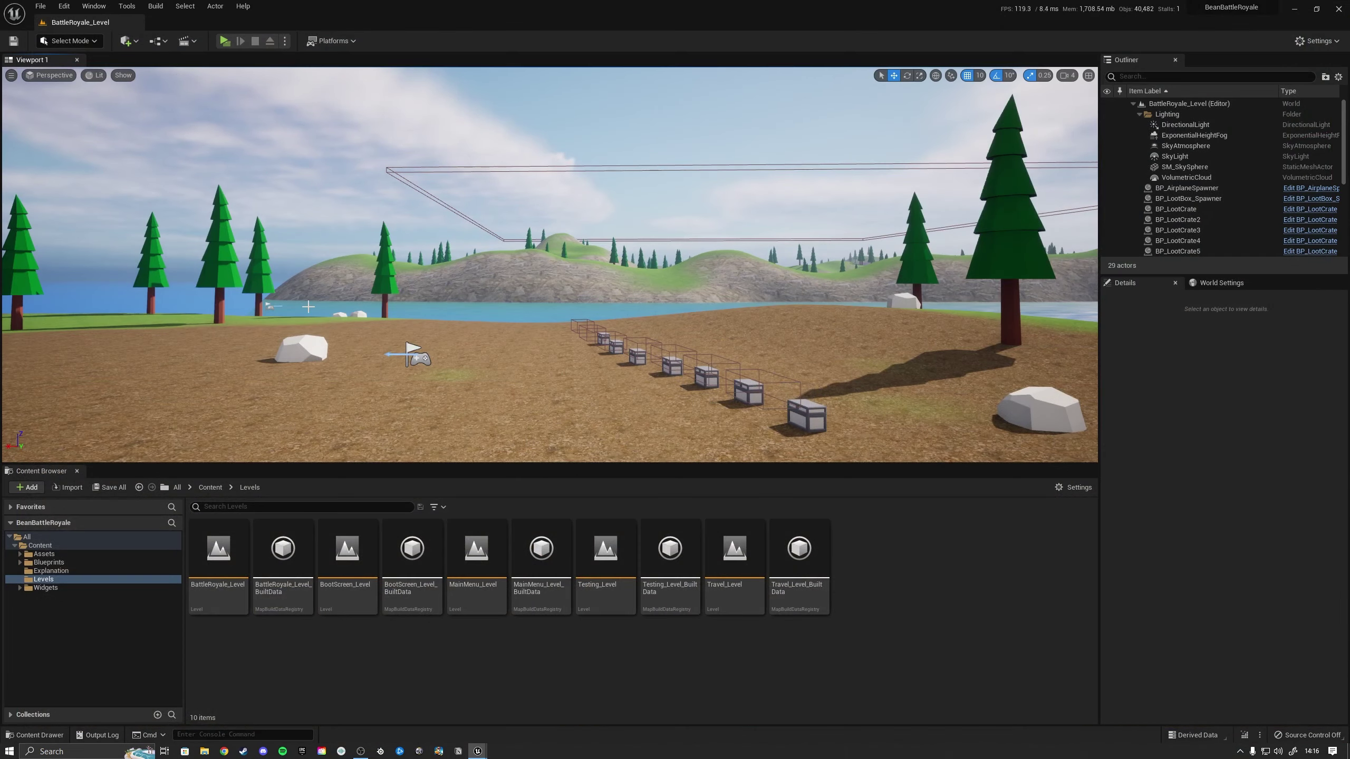
Step: Place the SM_Zone mesh from Assets/Props/Zone/Meshes/Props on the ground of the level and frame it in view
mouse_move(479, 353)
right_down()
mouse_move(481, 333)
mouse_move(476, 367)
right_up()
click(115, 554)
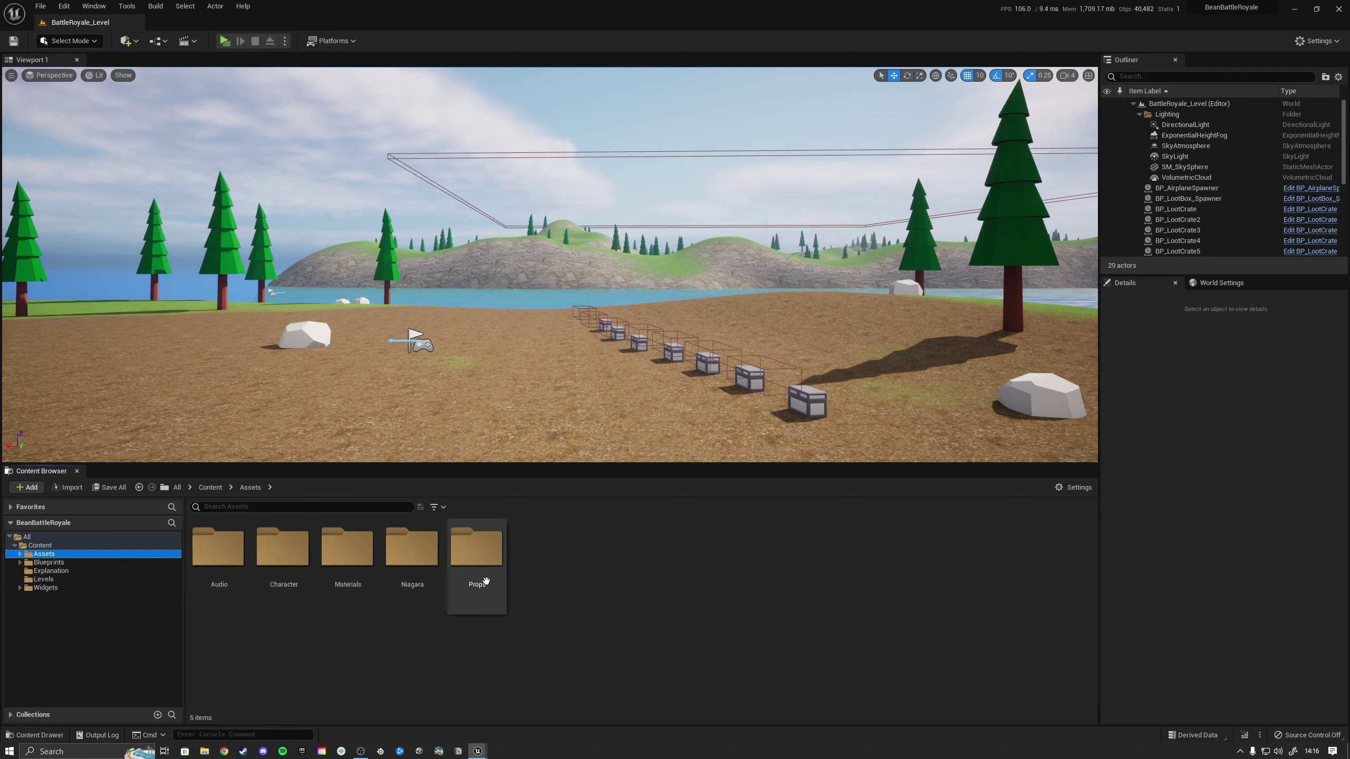
double_click(475, 551)
double_click(359, 551)
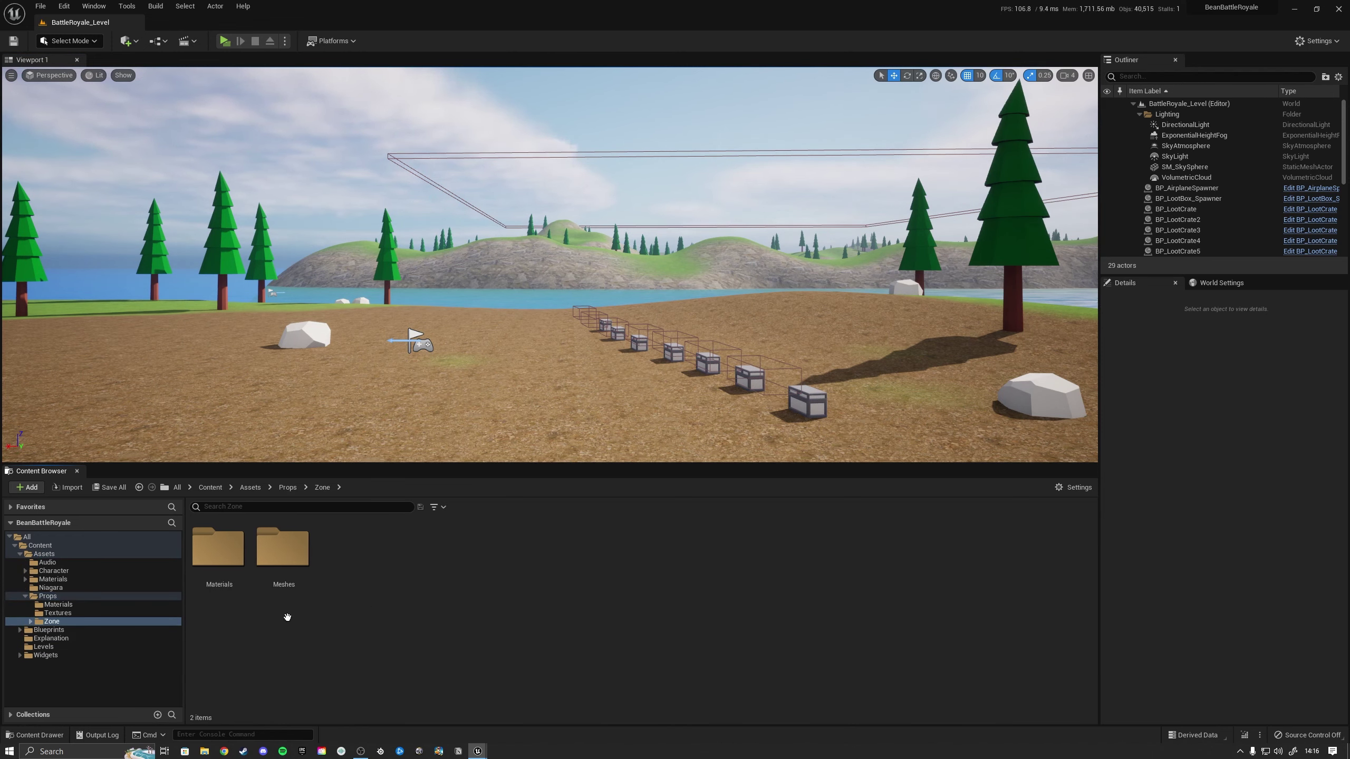
click(31, 621)
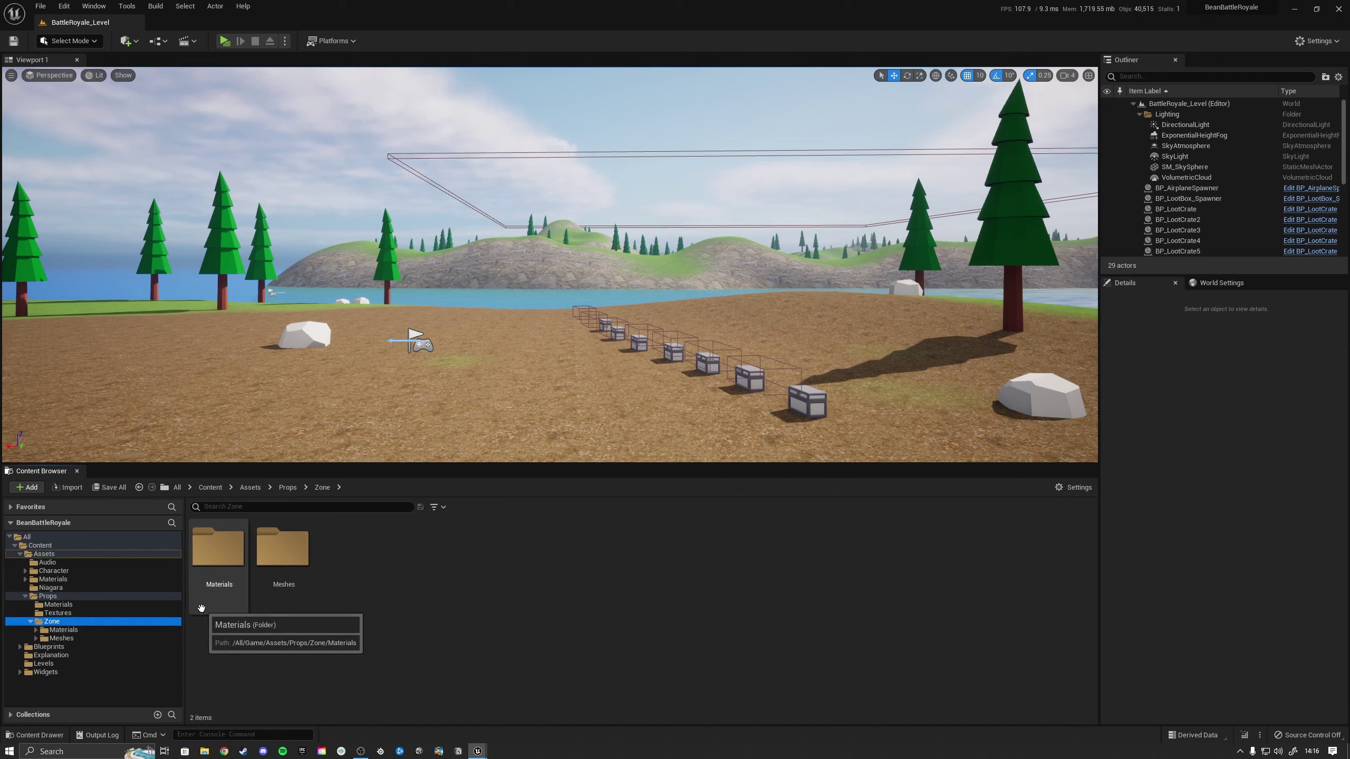
click(56, 638)
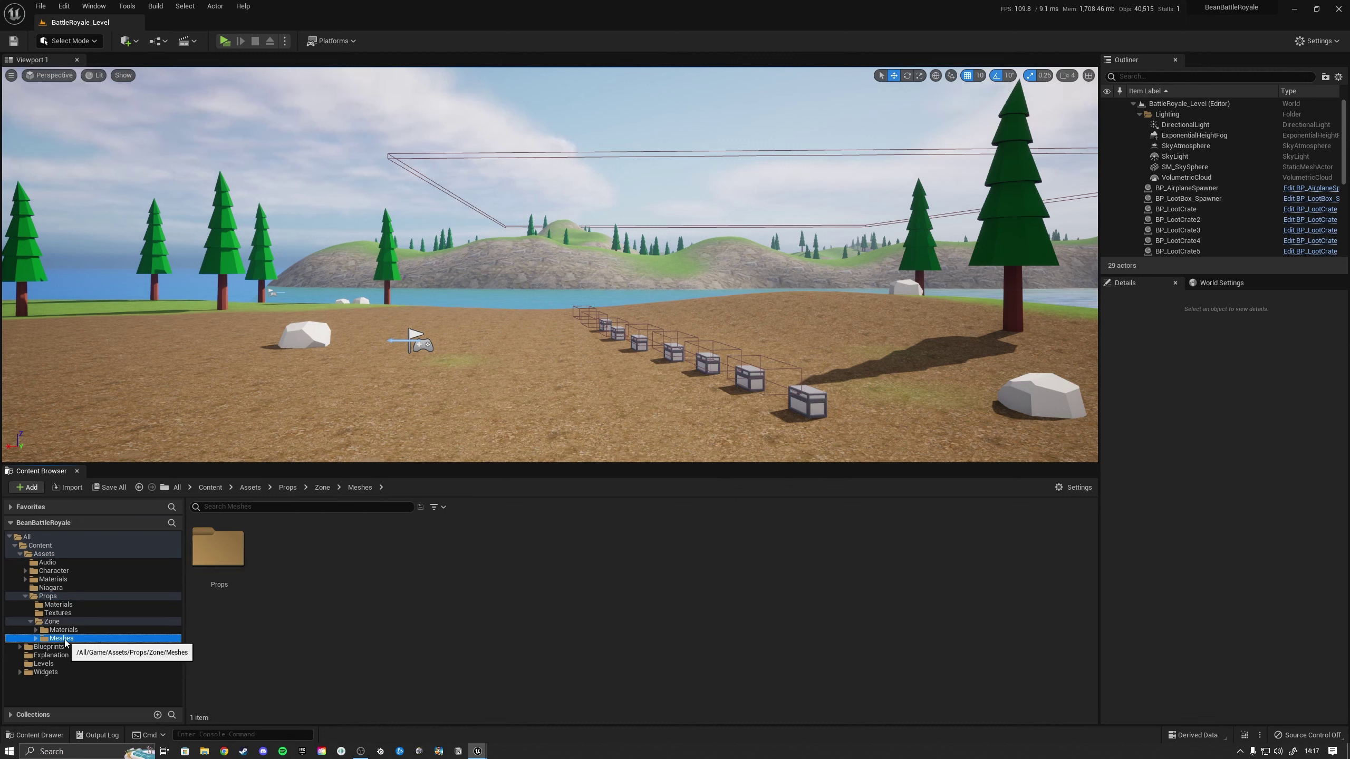
double_click(229, 564)
drag(235, 588, 499, 383)
key(f)
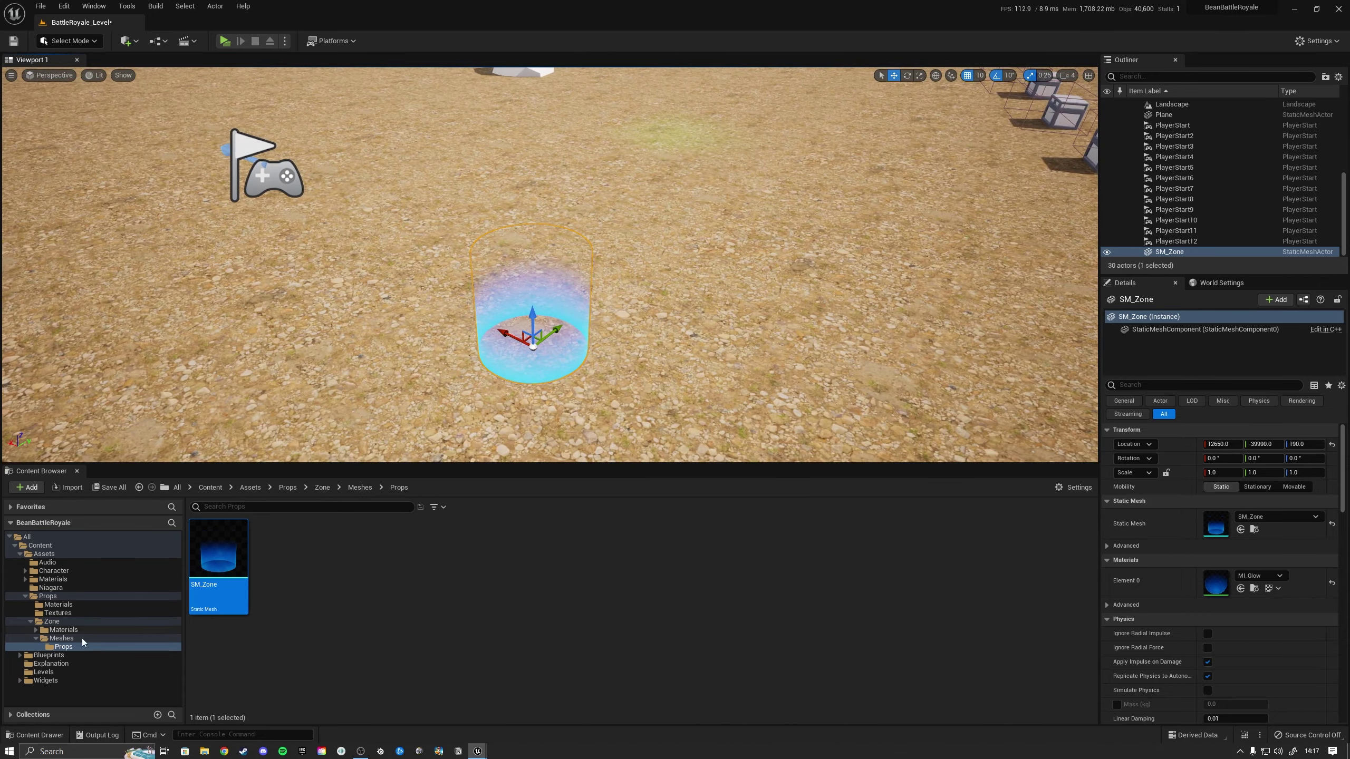
Step: Look through the Zone Materials and Holograms folders for the zone's glow materials, and view SM_Zone from a lower angle
click(37, 630)
click(72, 638)
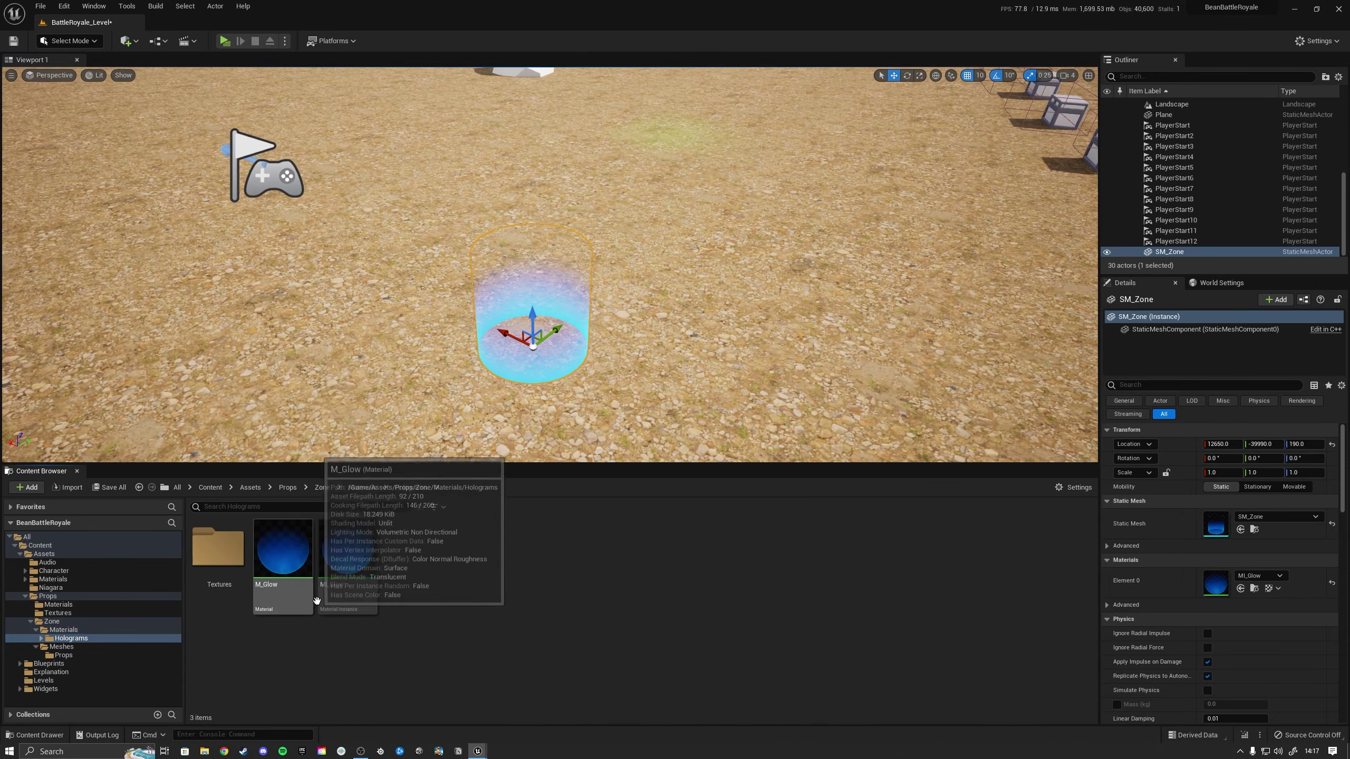
scroll(527, 358, down, 3)
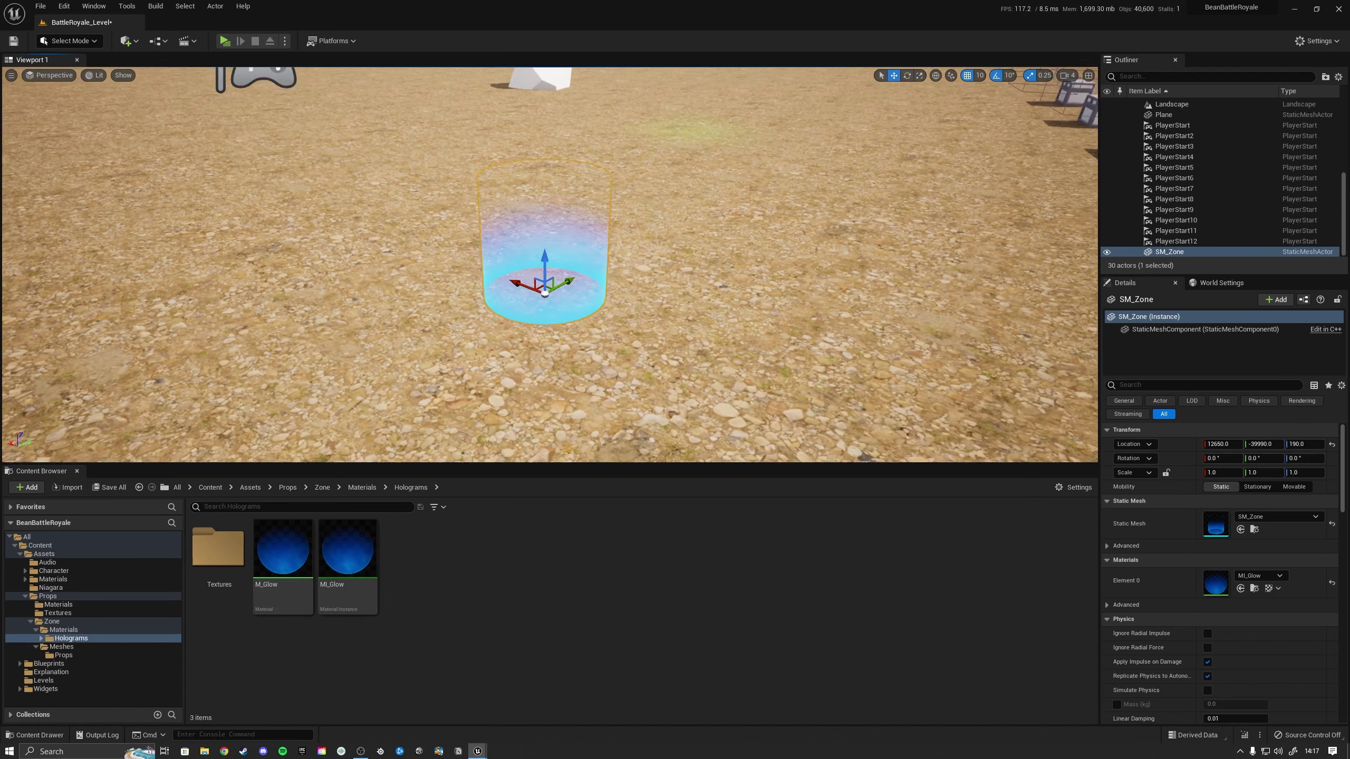
alt+drag(527, 357, 532, 298)
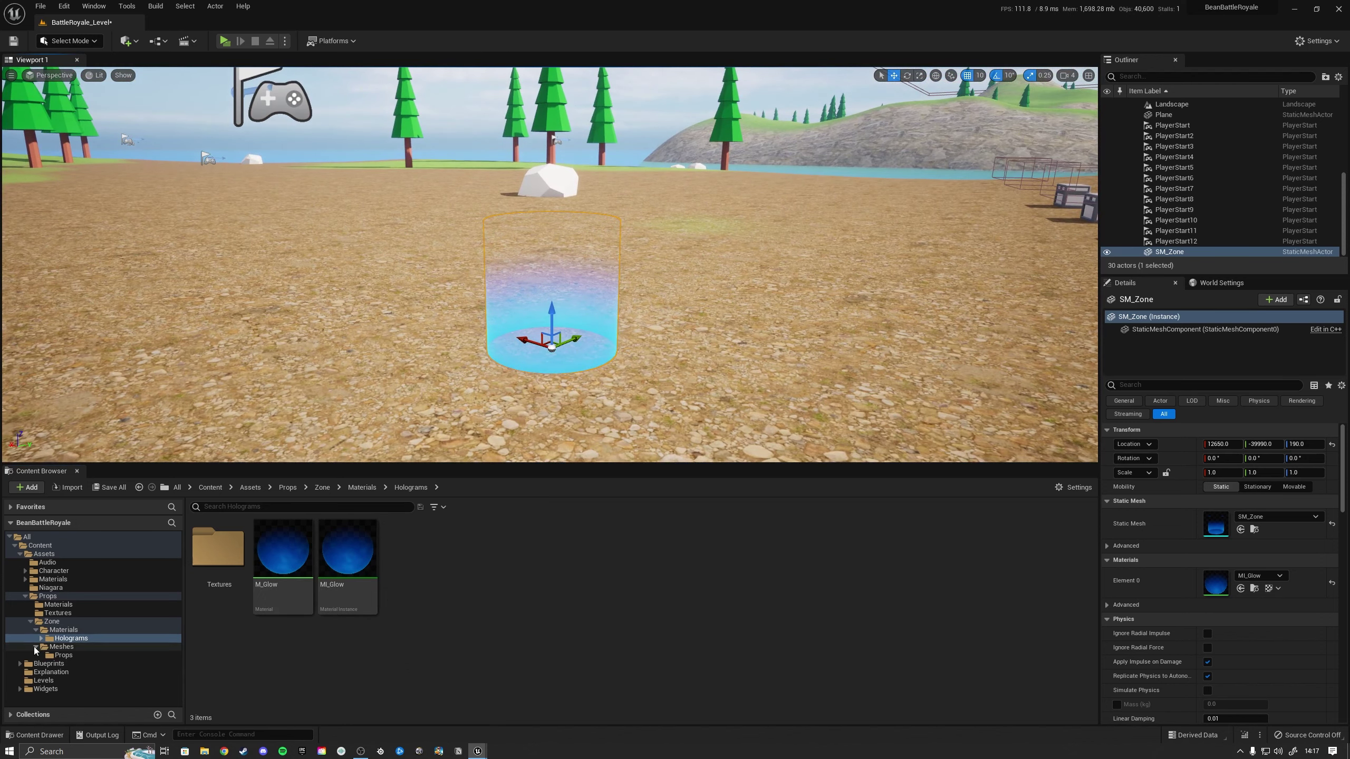
click(37, 629)
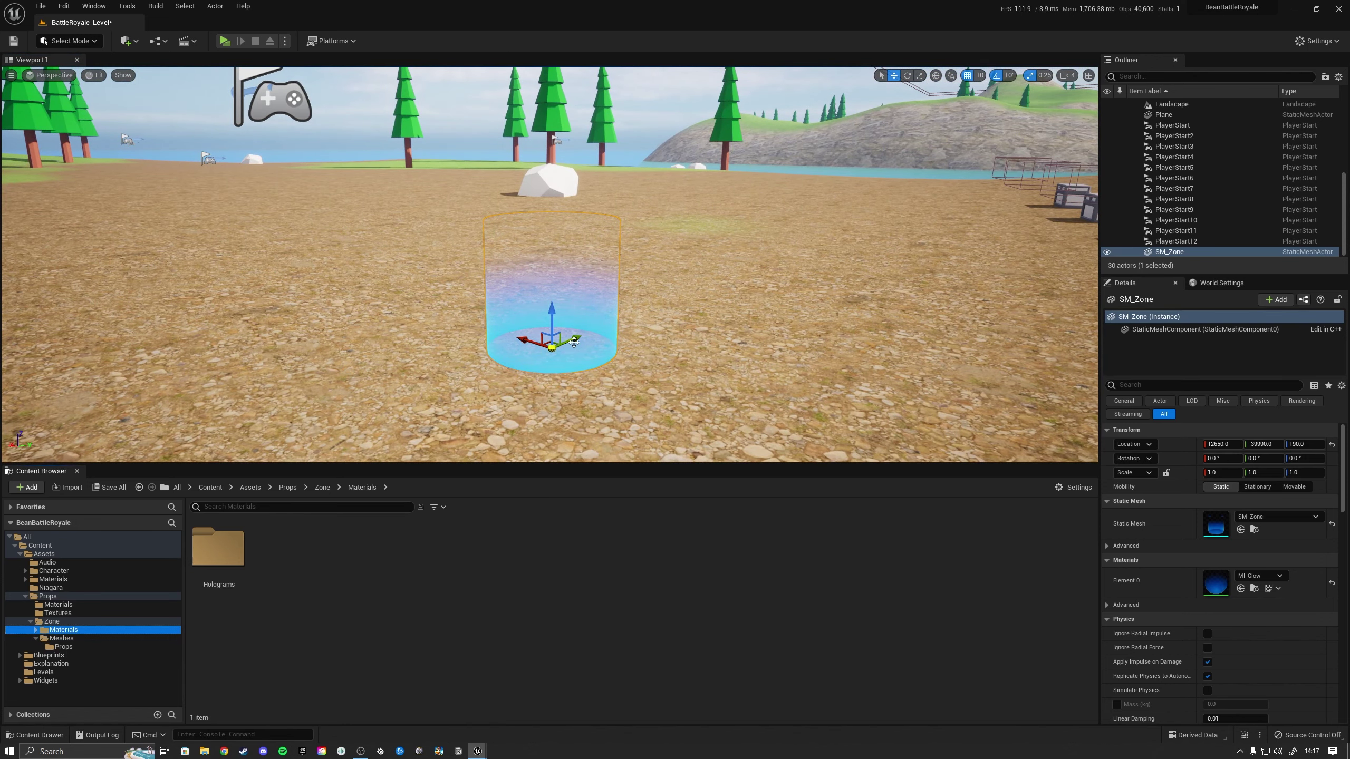
Step: Move SM_Zone slightly along the Y axis to -40000.0
drag(574, 342, 542, 345)
scroll(536, 326, down, 3)
right_drag(537, 325, 584, 315)
key(s)
key(w)
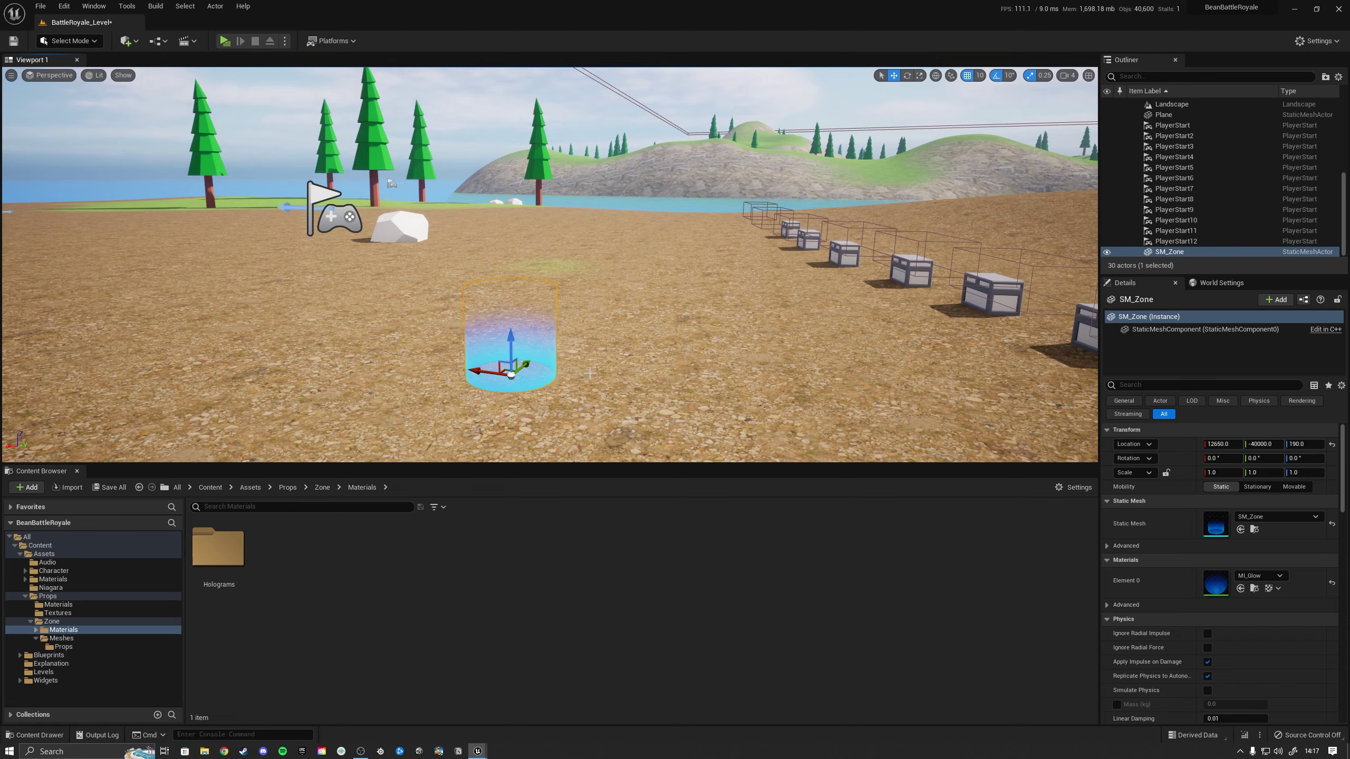
Step: Place a basic Cylinder shape on the ground near SM_Zone for comparison
key(s)
mouse_move(590, 373)
right_down()
mouse_move(665, 372)
mouse_move(585, 367)
mouse_move(585, 404)
mouse_move(585, 372)
right_up()
key(w)
key(s)
click(126, 41)
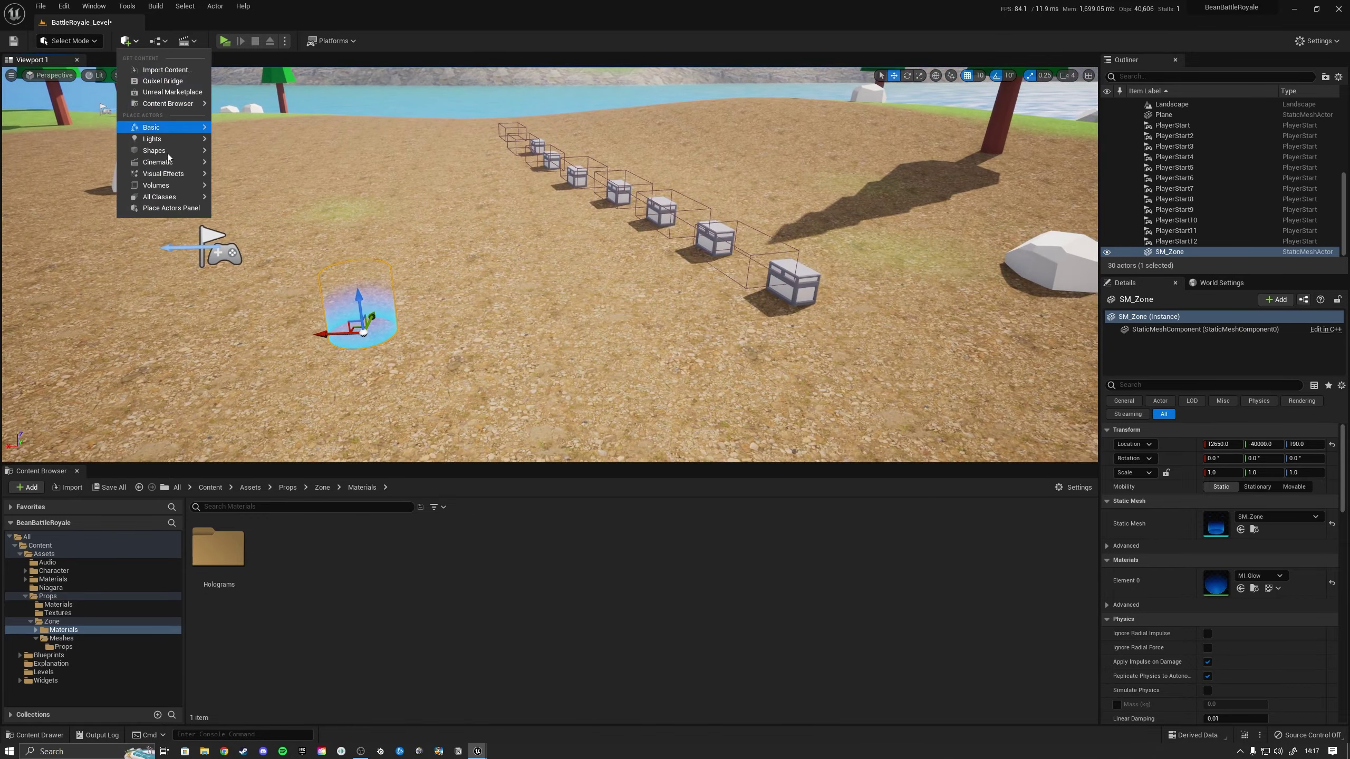
mouse_move(168, 151)
drag(240, 174, 546, 381)
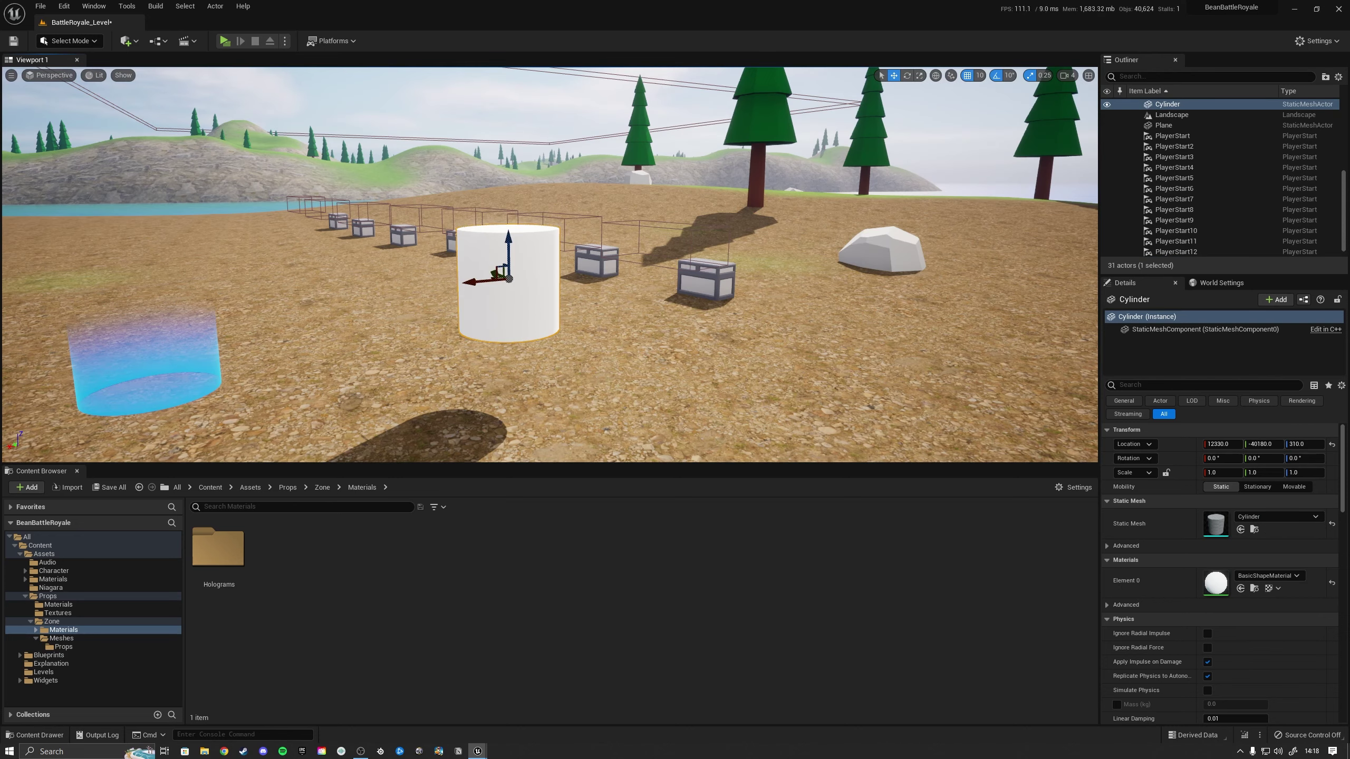
Step: Look at the plain cylinder next to the zone mesh, and delete the cylinder from the level
key(w)
right_drag(519, 318, 465, 318)
scroll(1142, 573, down, 15)
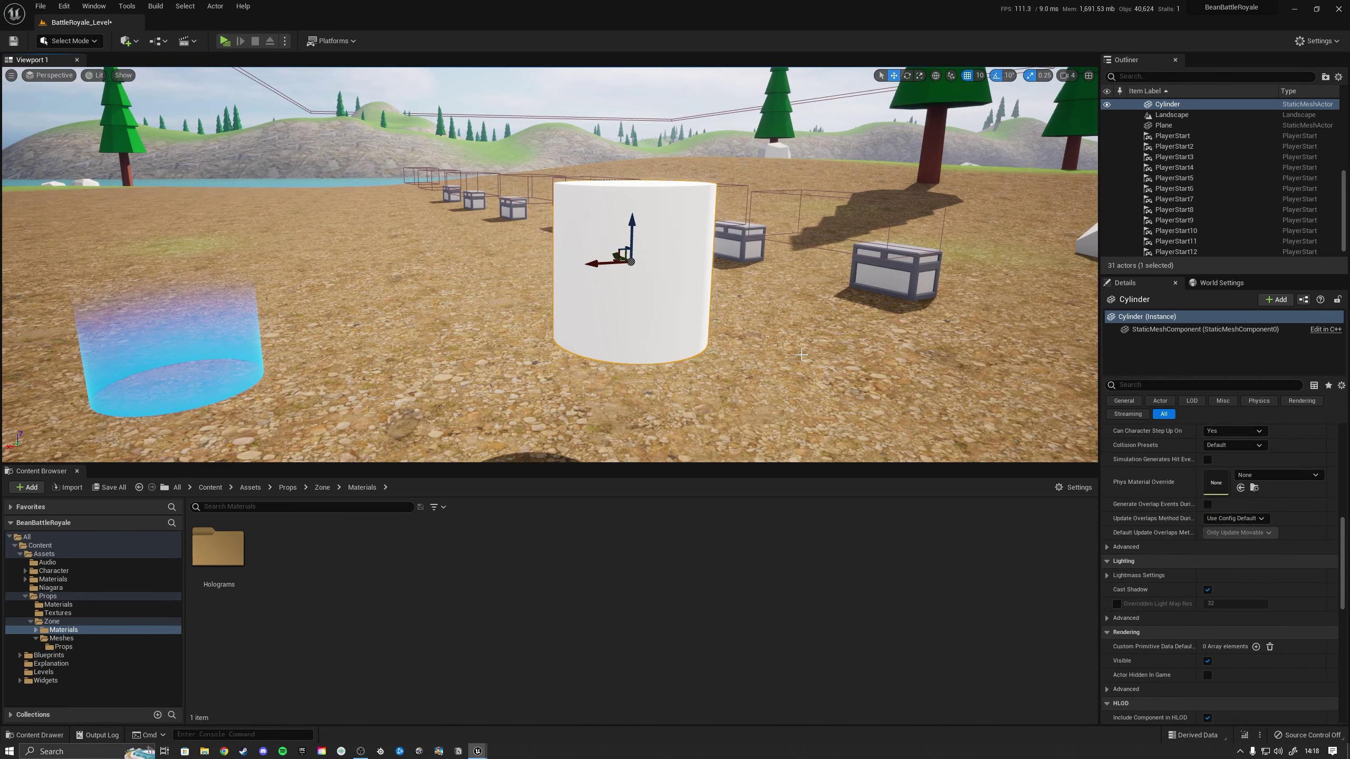
key(d)
right_drag(734, 330, 697, 307)
key(a)
key(s)
key(s)
right_drag(595, 303, 571, 285)
key(Delete)
Step: Scale SM_Zone up uniformly until it forms a large cylinder enclosing the row of loot crates
click(538, 287)
key(s)
key(r)
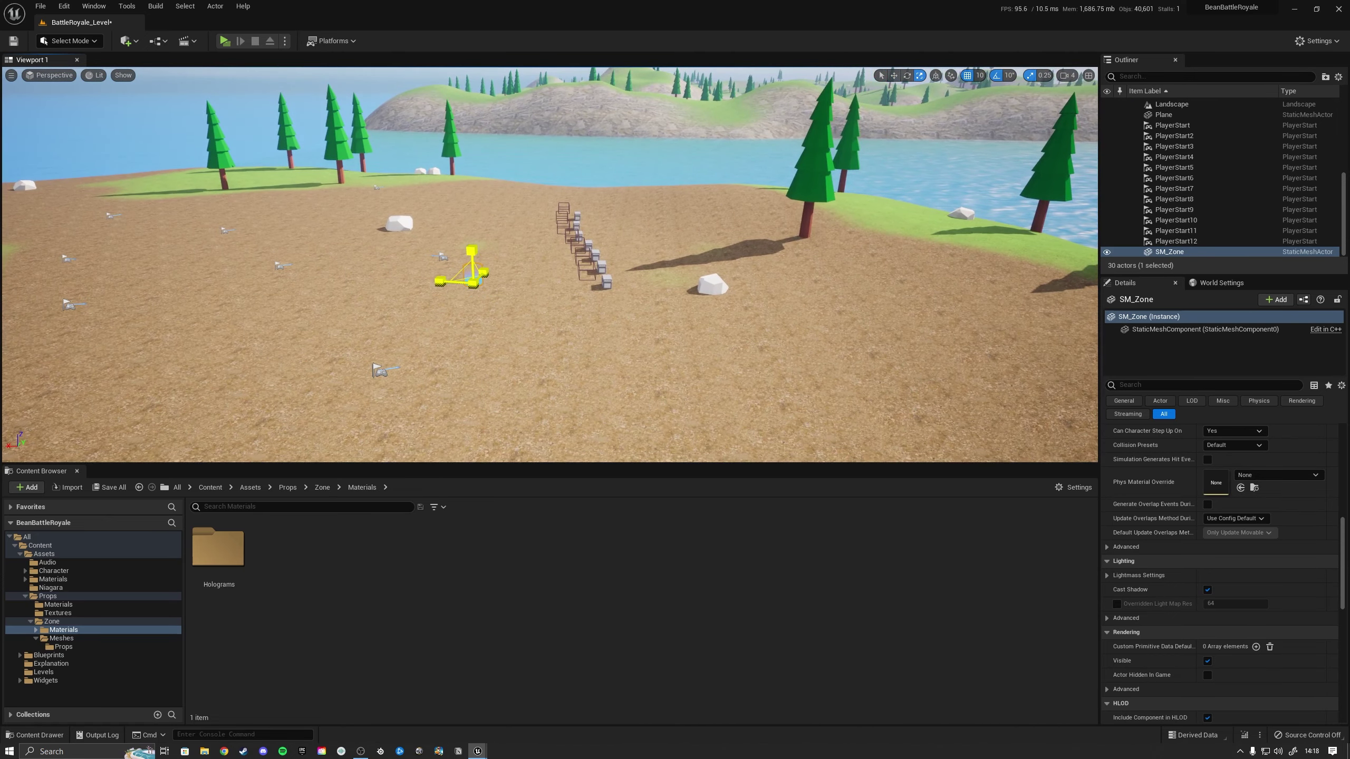
drag(461, 269, 511, 245)
right_drag(734, 289, 706, 282)
key(w)
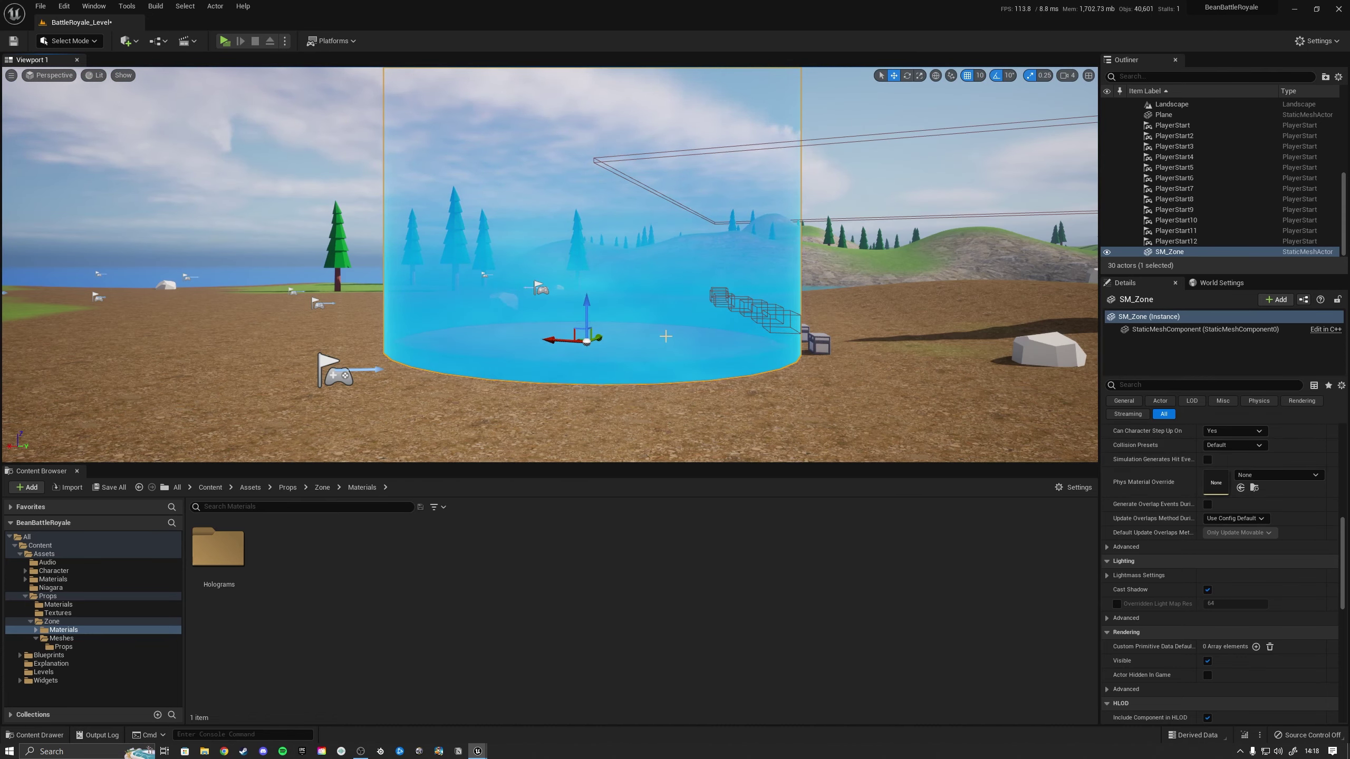
Step: Examine how the enlarged zone wall looks from outside, from inside and from above
right_drag(666, 341, 691, 340)
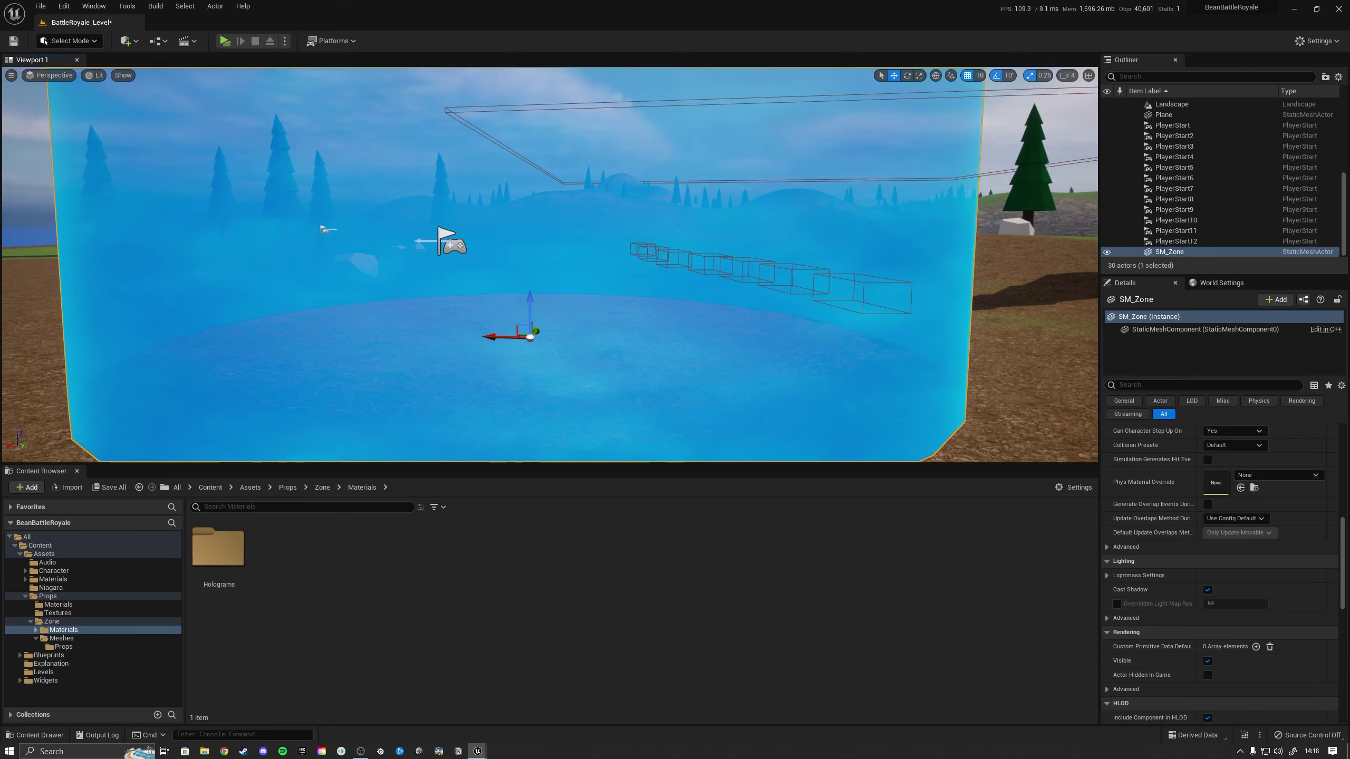
key(w)
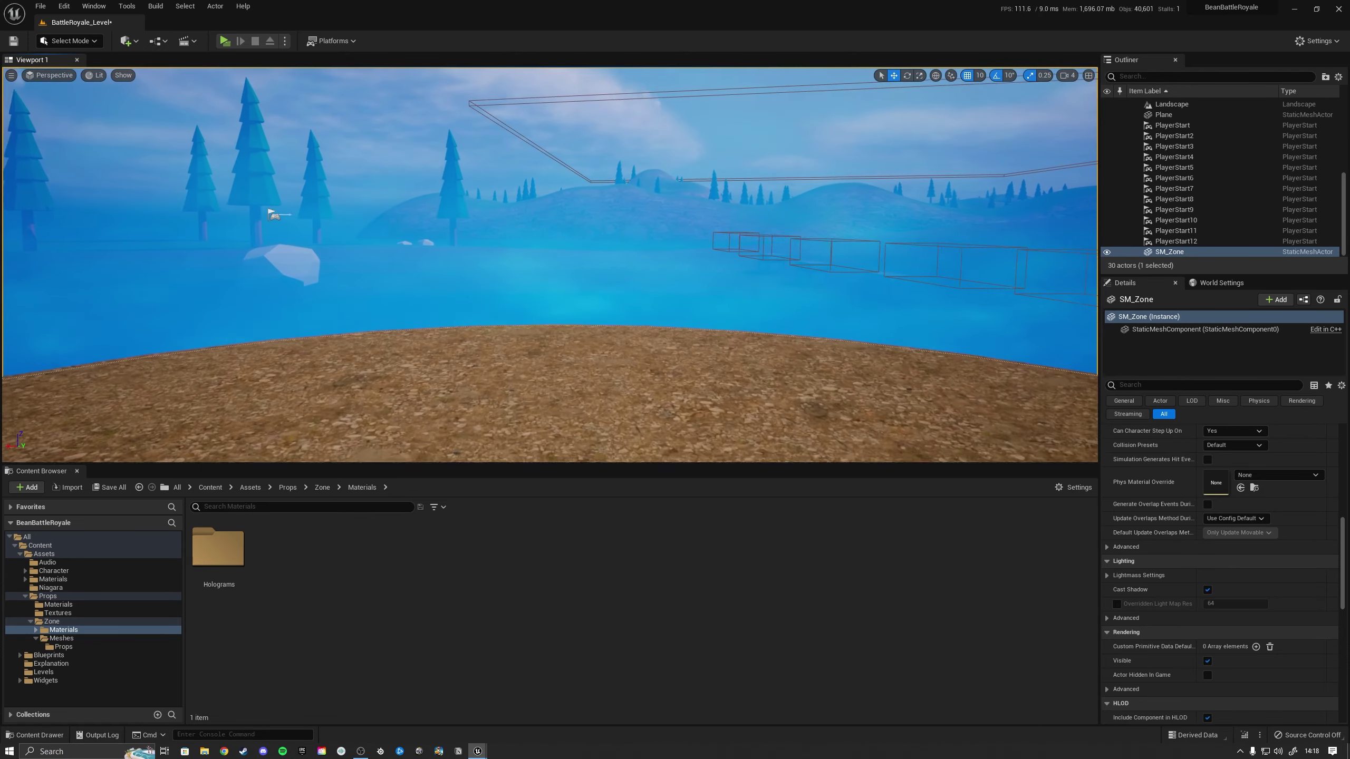
key(w)
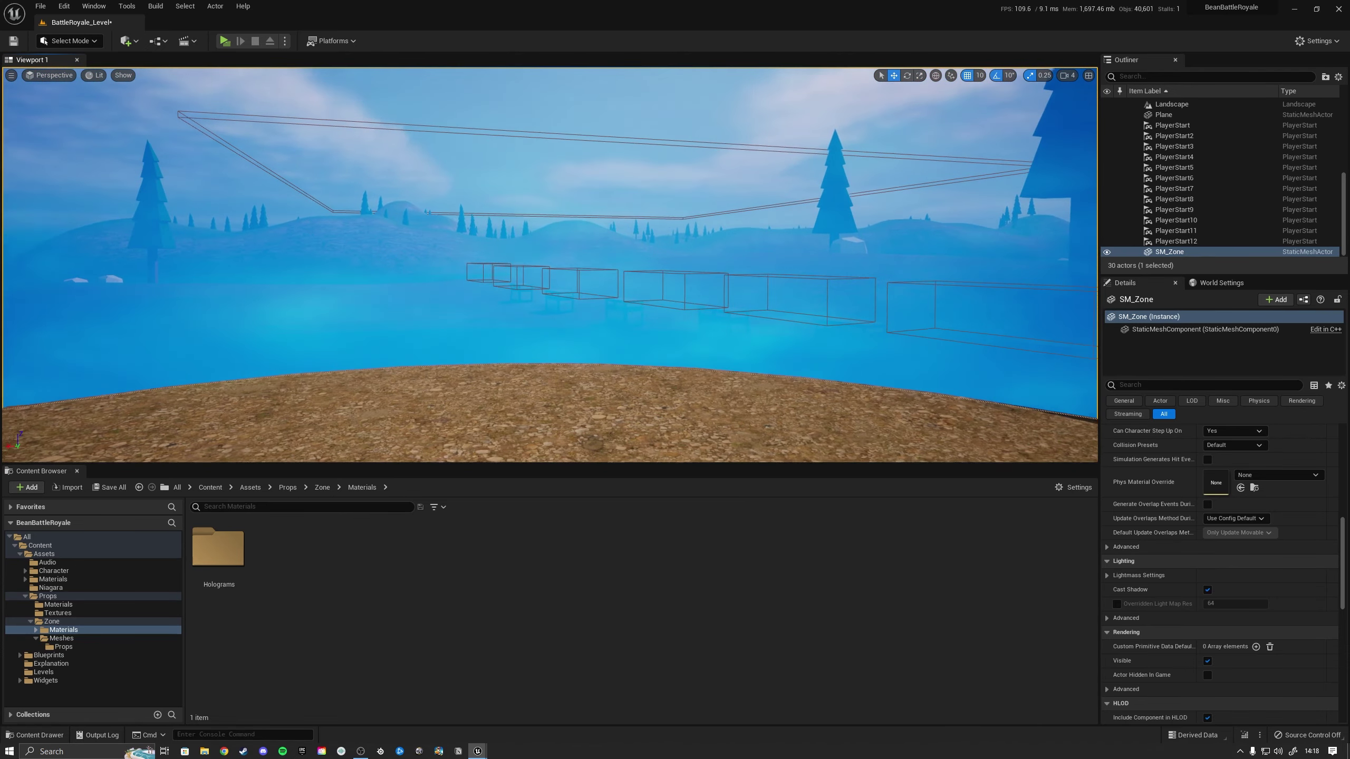
right_drag(550, 265, 550, 278)
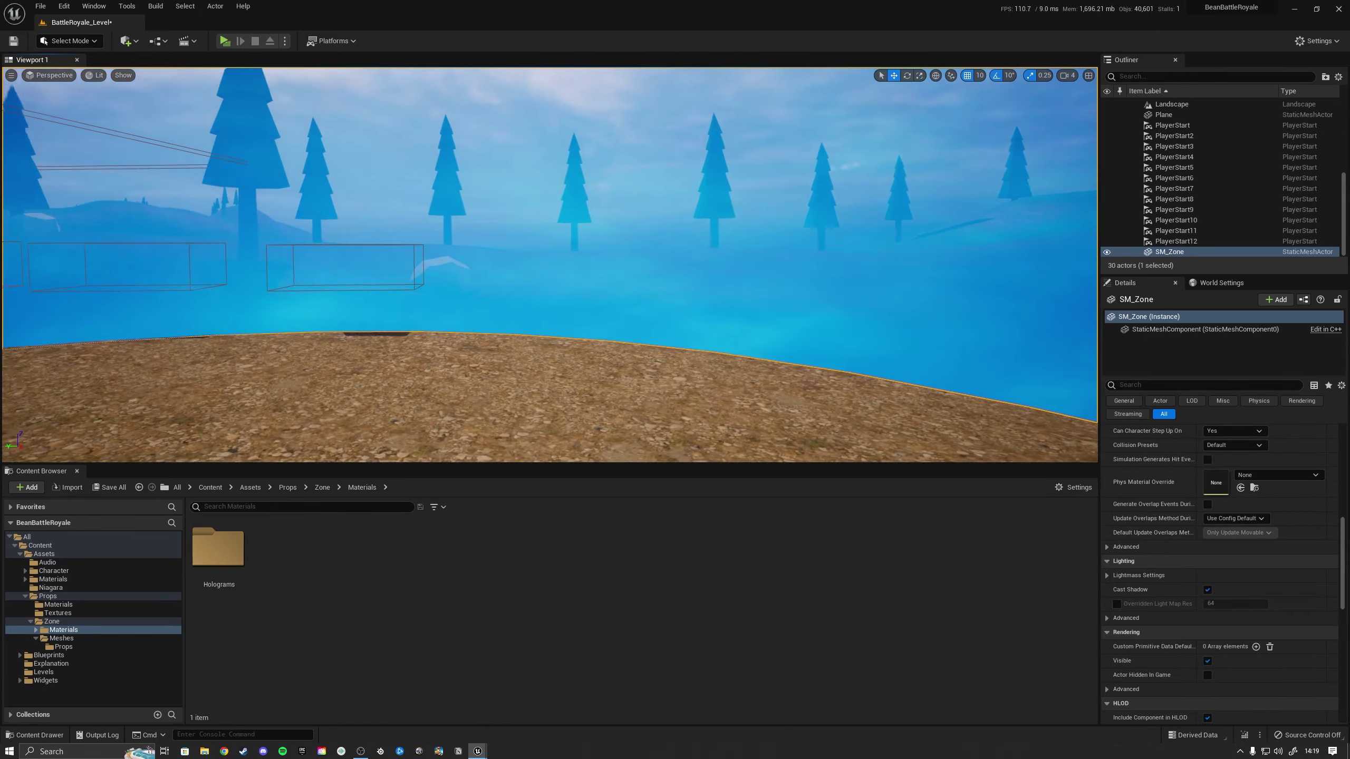
key(s)
right_drag(550, 265, 424, 300)
key(a)
key(e)
key(s)
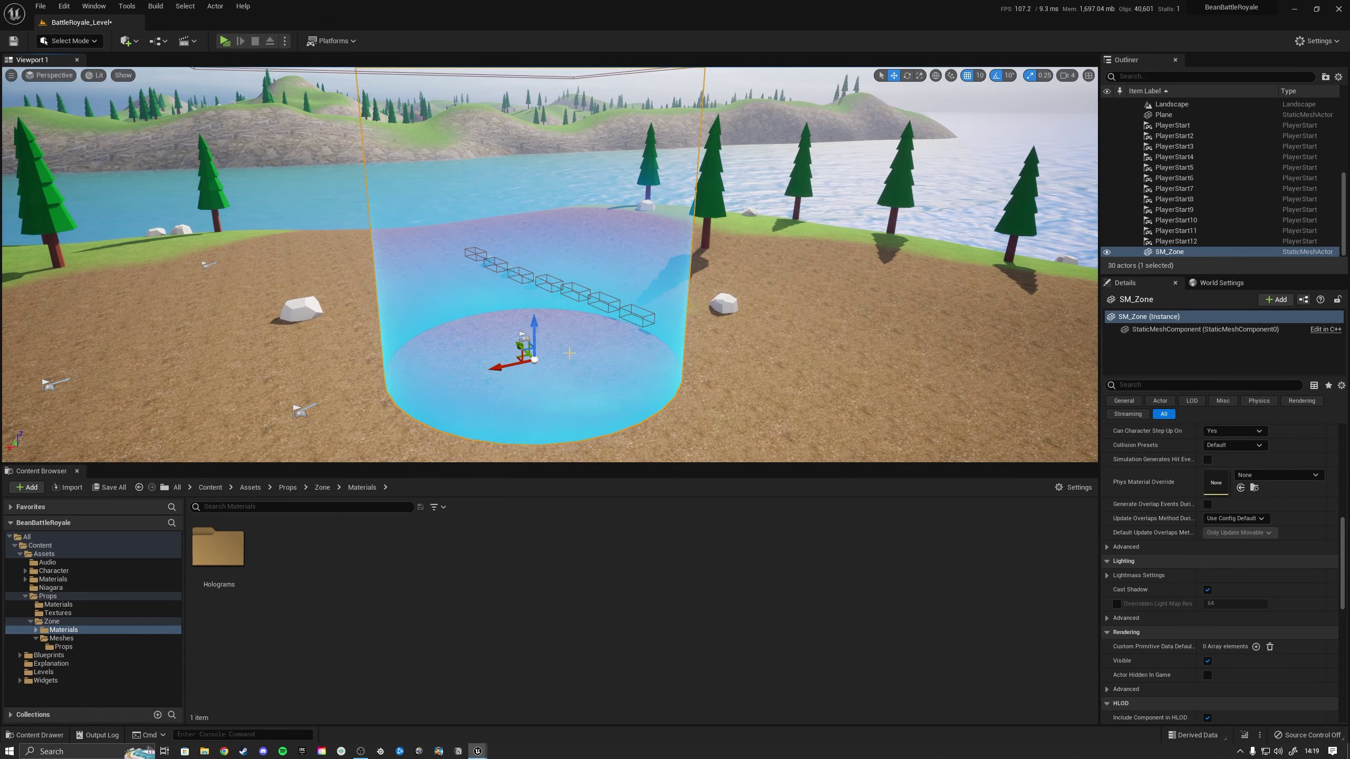
key(w)
right_drag(606, 372, 607, 373)
Step: Open SM_Zone from the Meshes/Props folder in the static mesh editor and display its simple collision
click(64, 646)
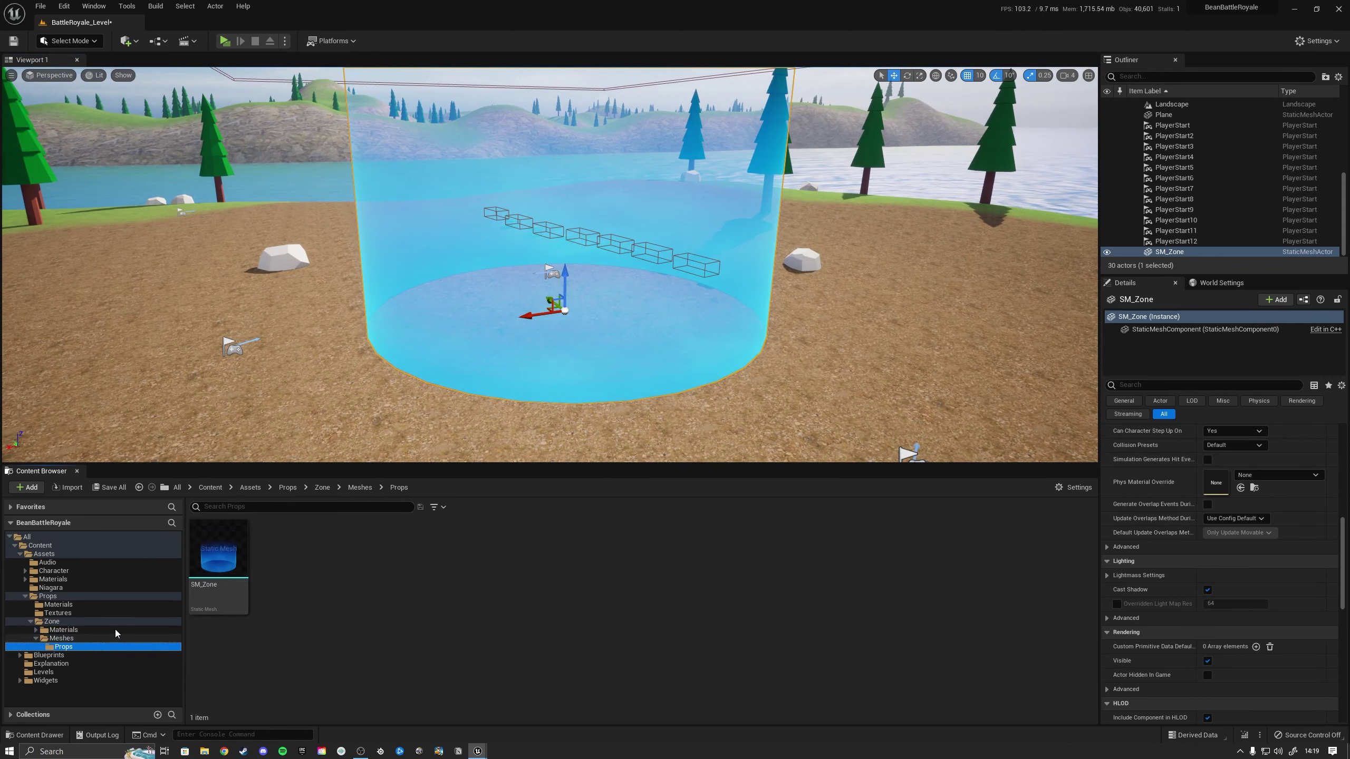
double_click(234, 579)
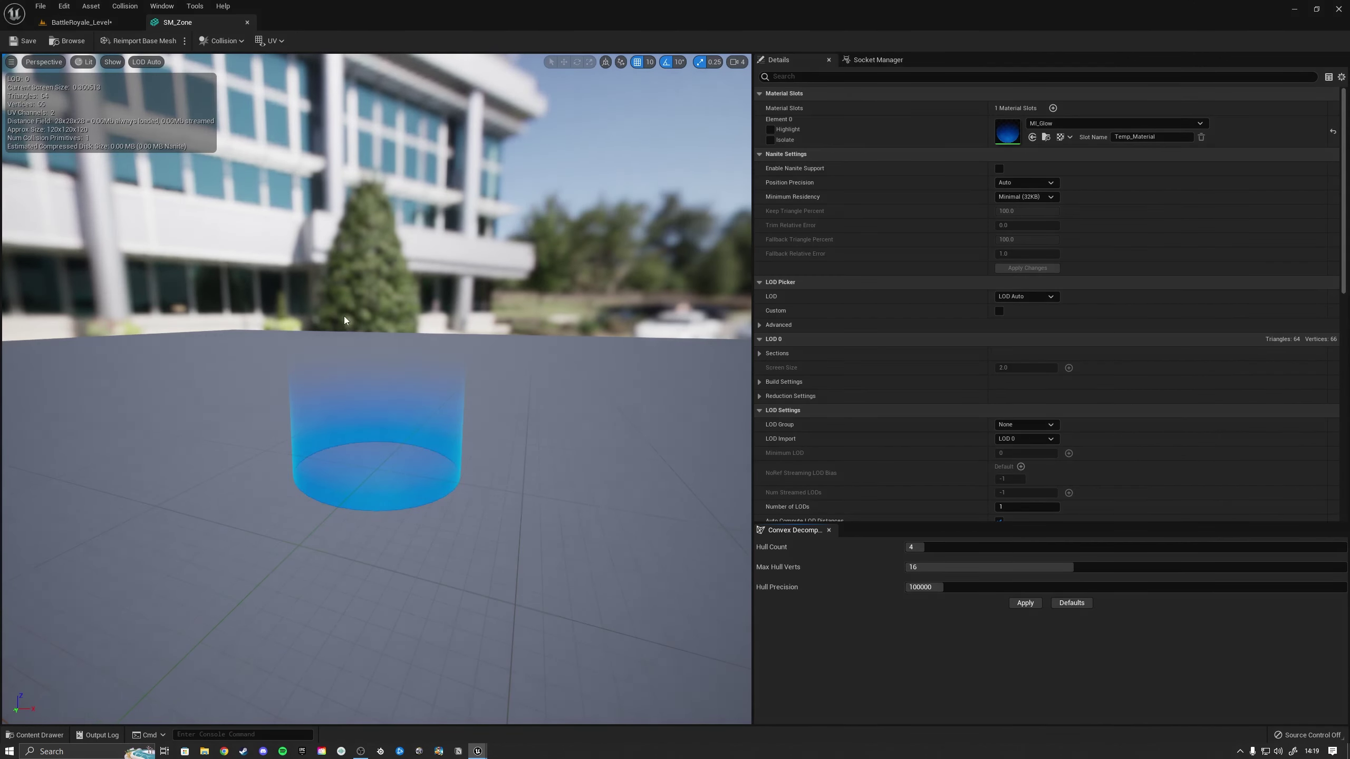
key(e)
right_drag(439, 298, 439, 298)
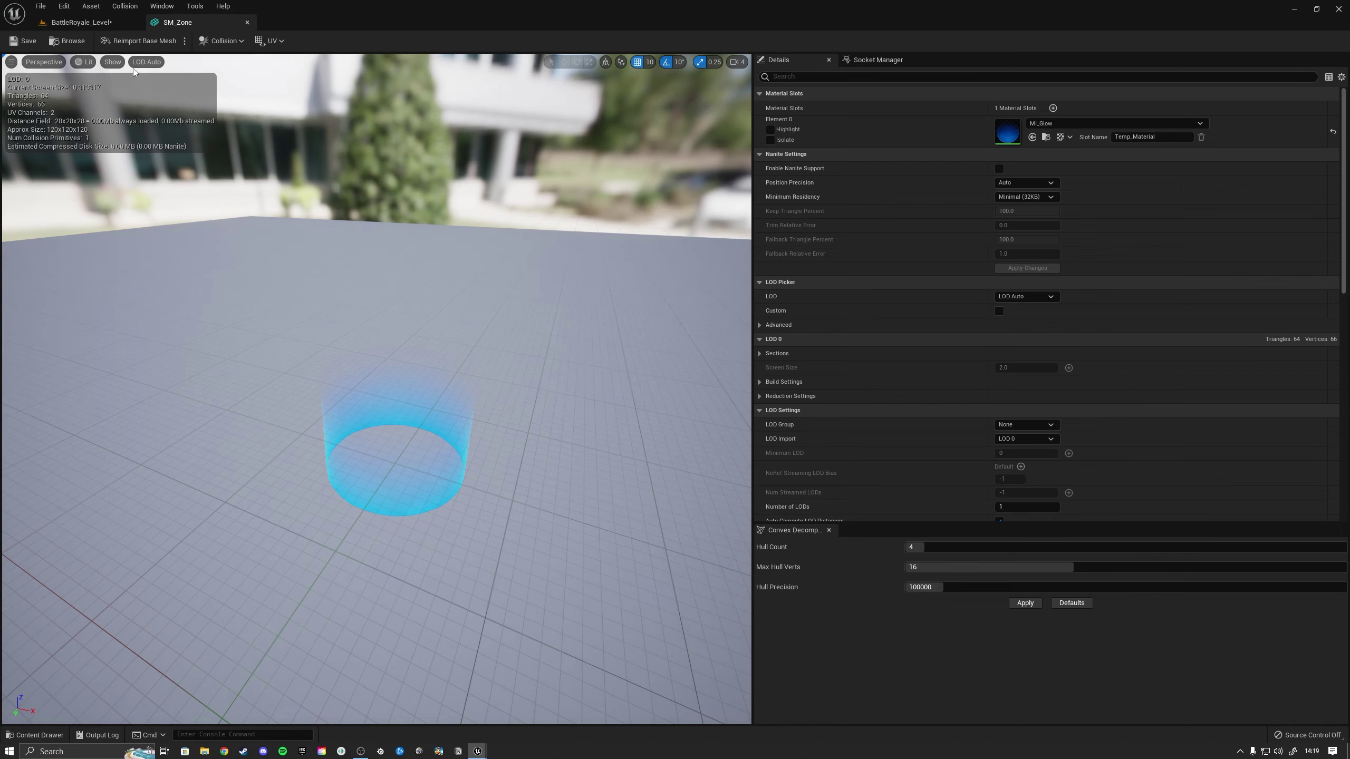
click(115, 63)
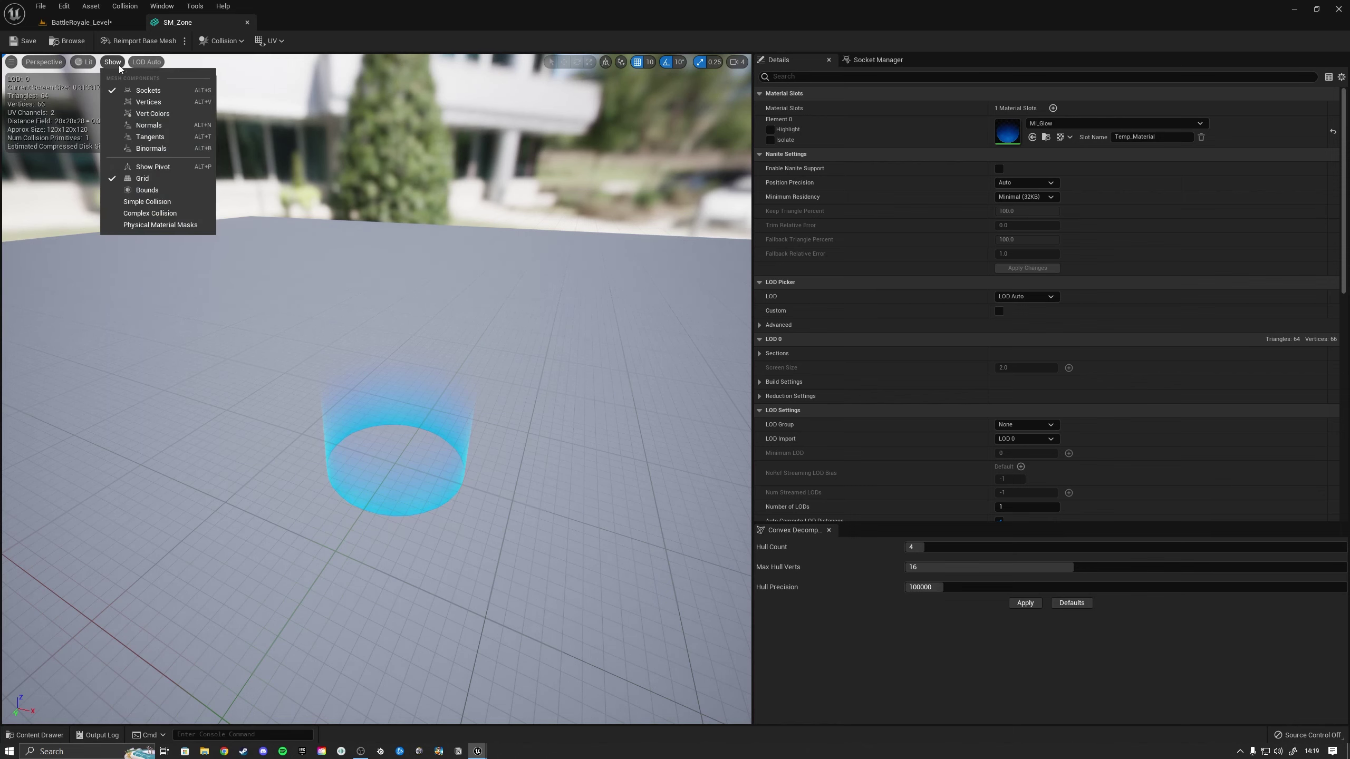
click(156, 204)
Step: Compare the simple collision hull with the zone's round wall up close, and close the mesh editor to return to the level
right_drag(442, 250, 443, 250)
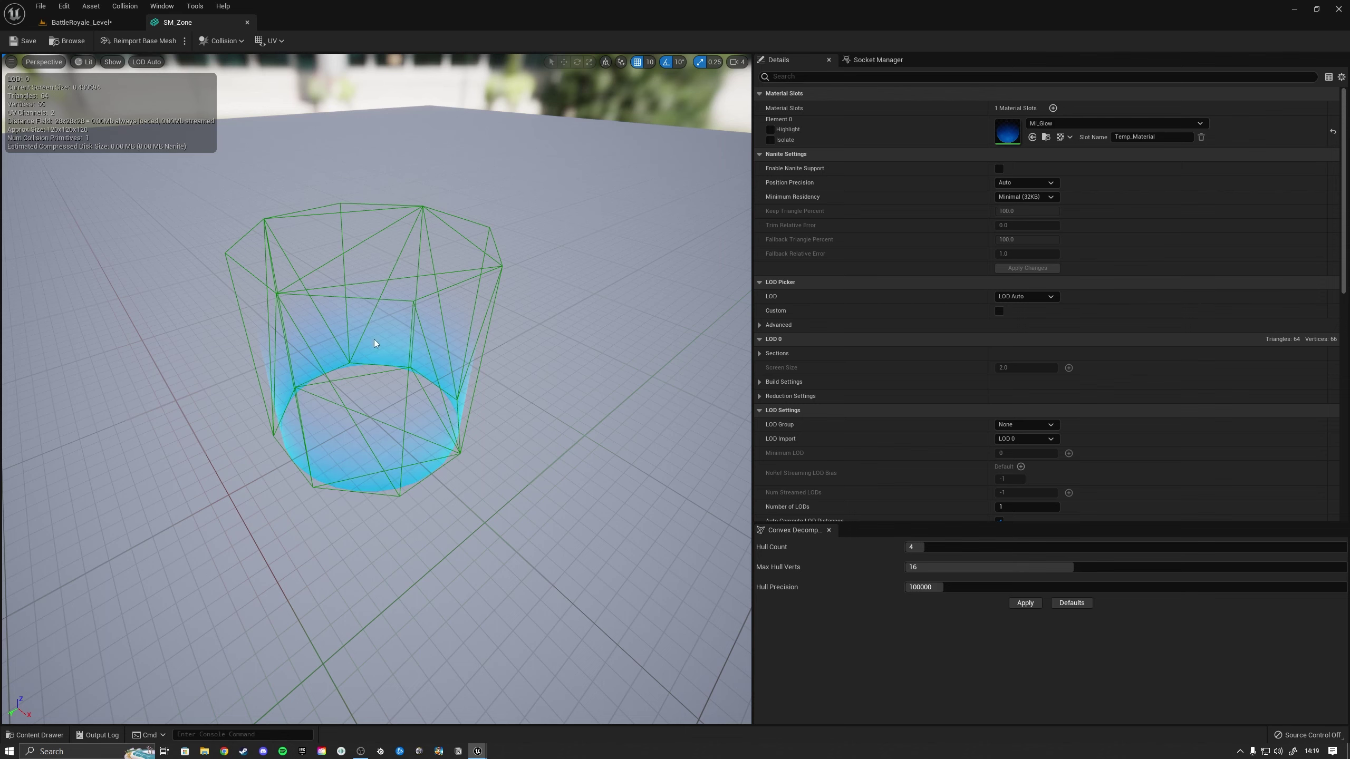
right_drag(428, 511, 428, 511)
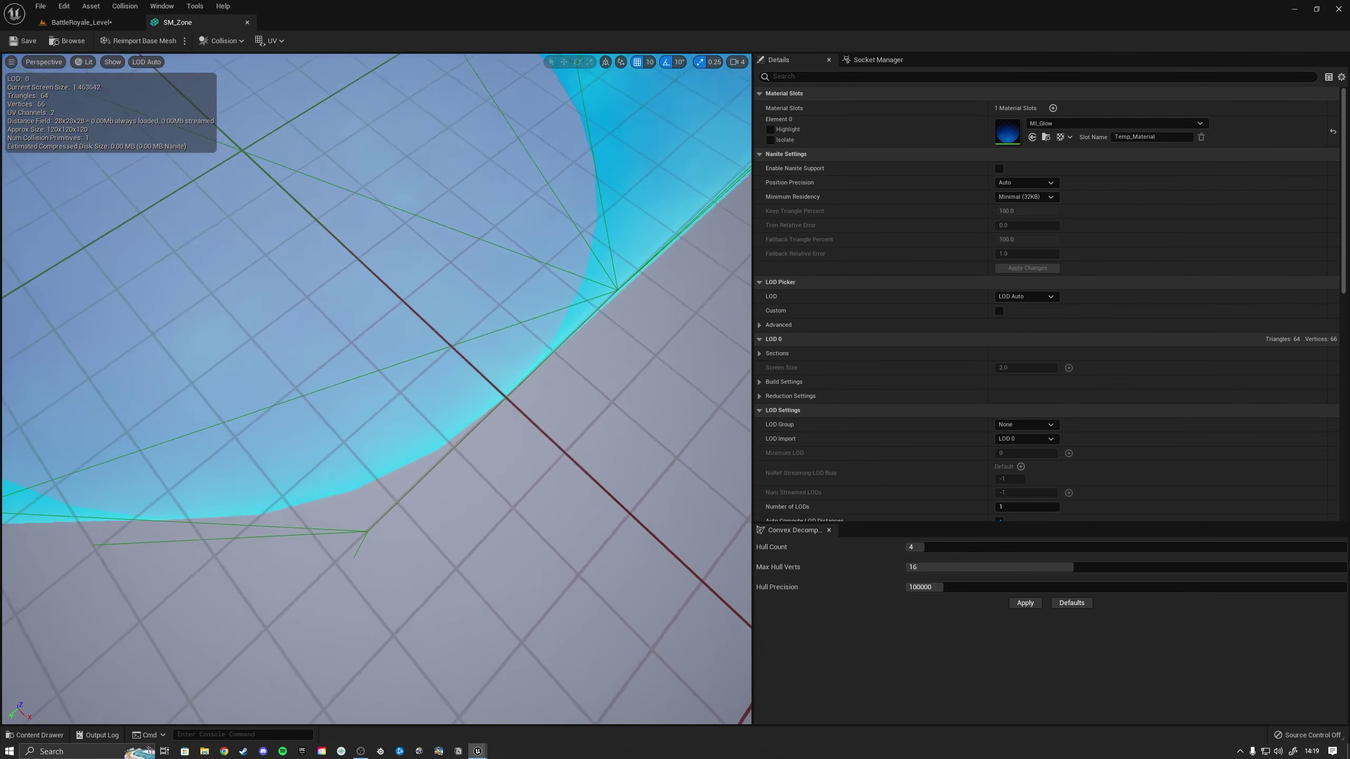
right_drag(364, 475, 363, 475)
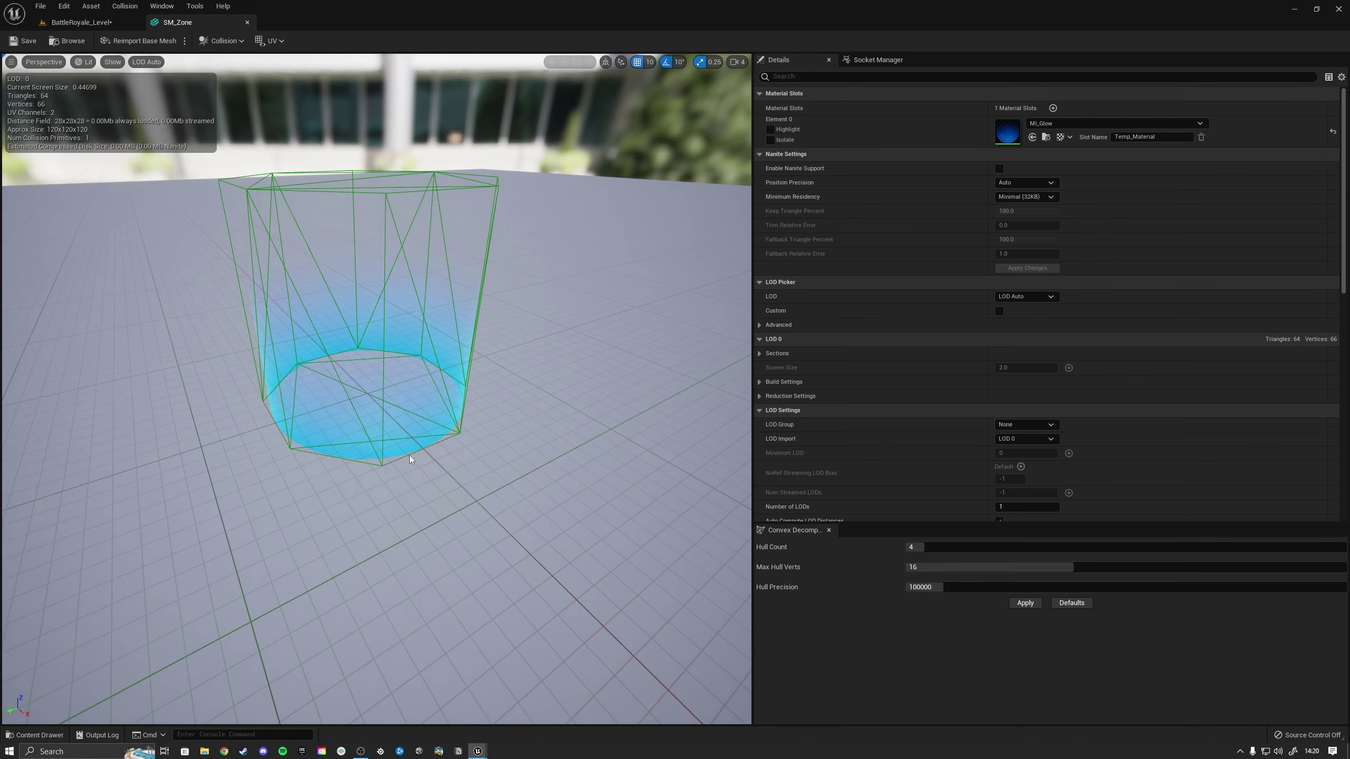
right_drag(409, 456, 404, 449)
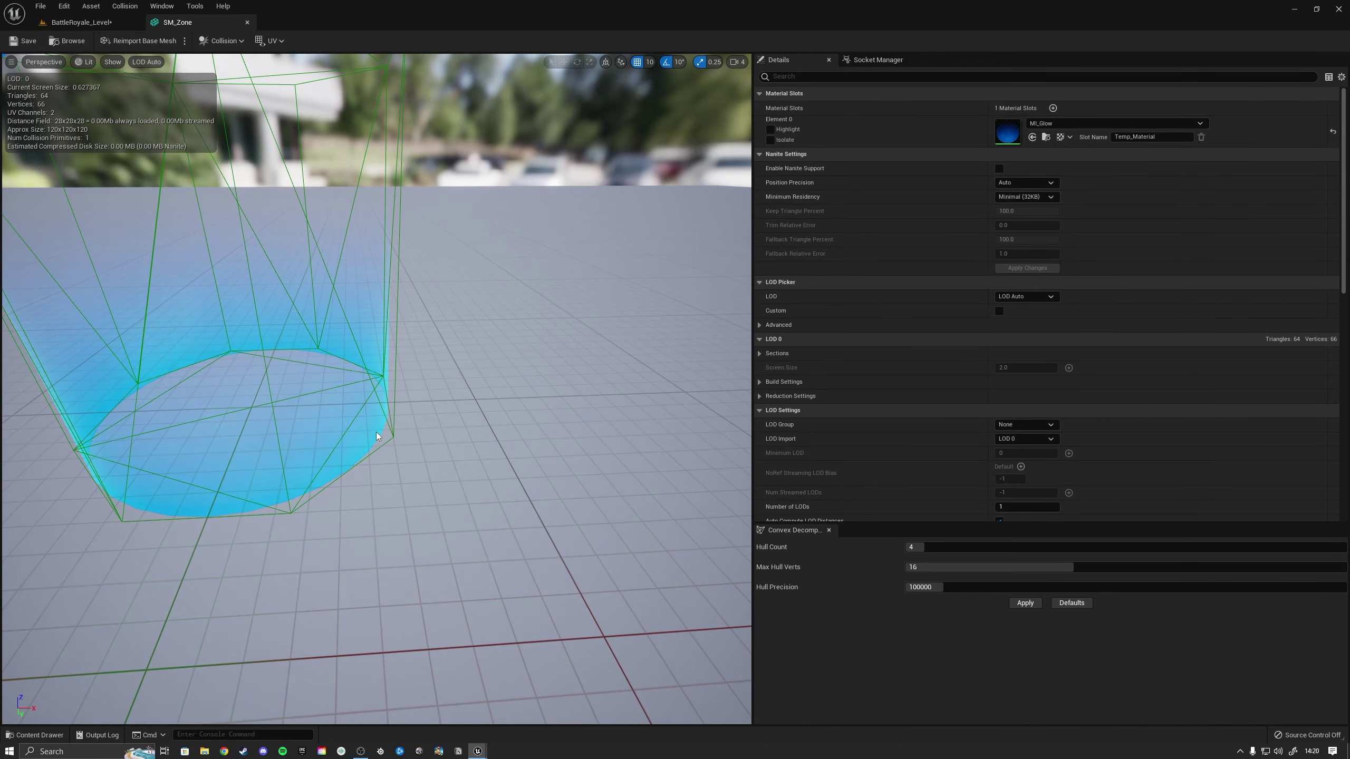
right_drag(384, 437, 378, 430)
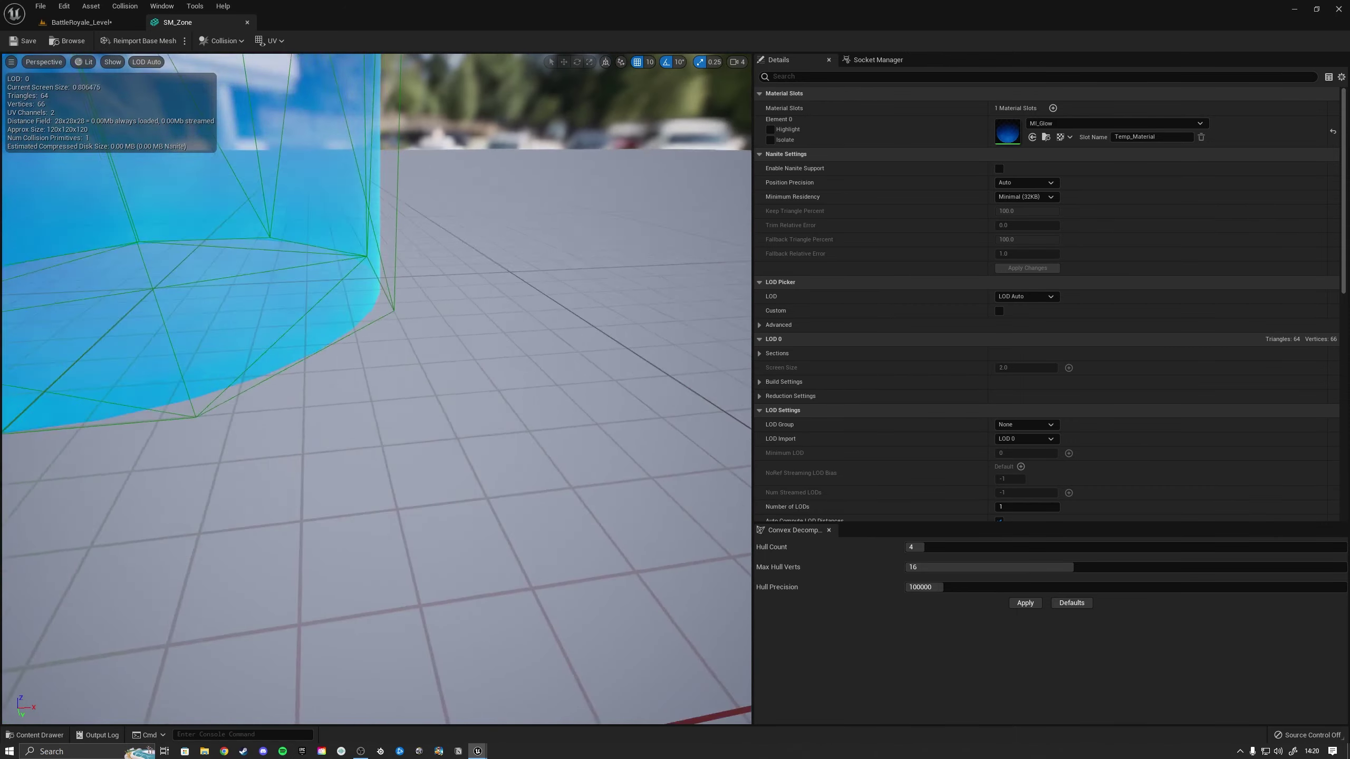
right_drag(326, 370, 327, 371)
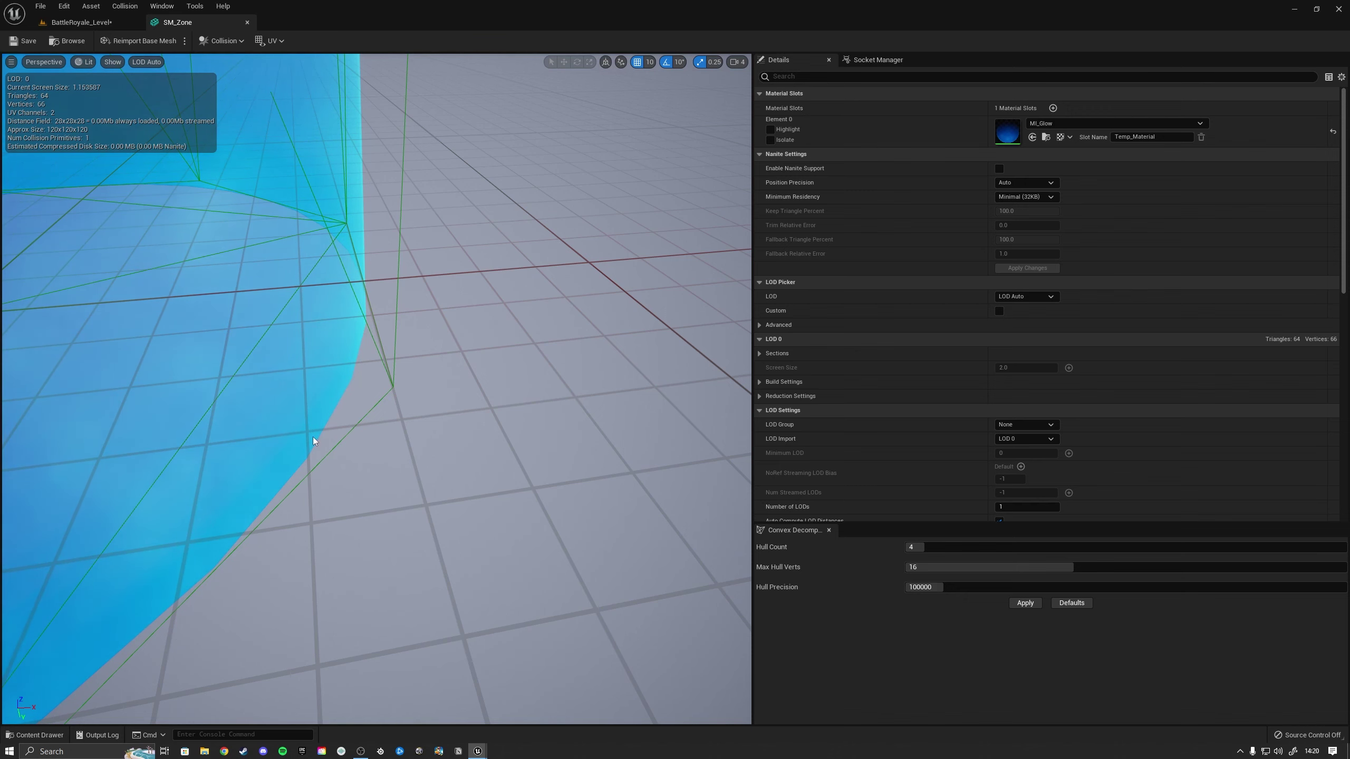
right_drag(341, 376, 382, 374)
key(s)
key(w)
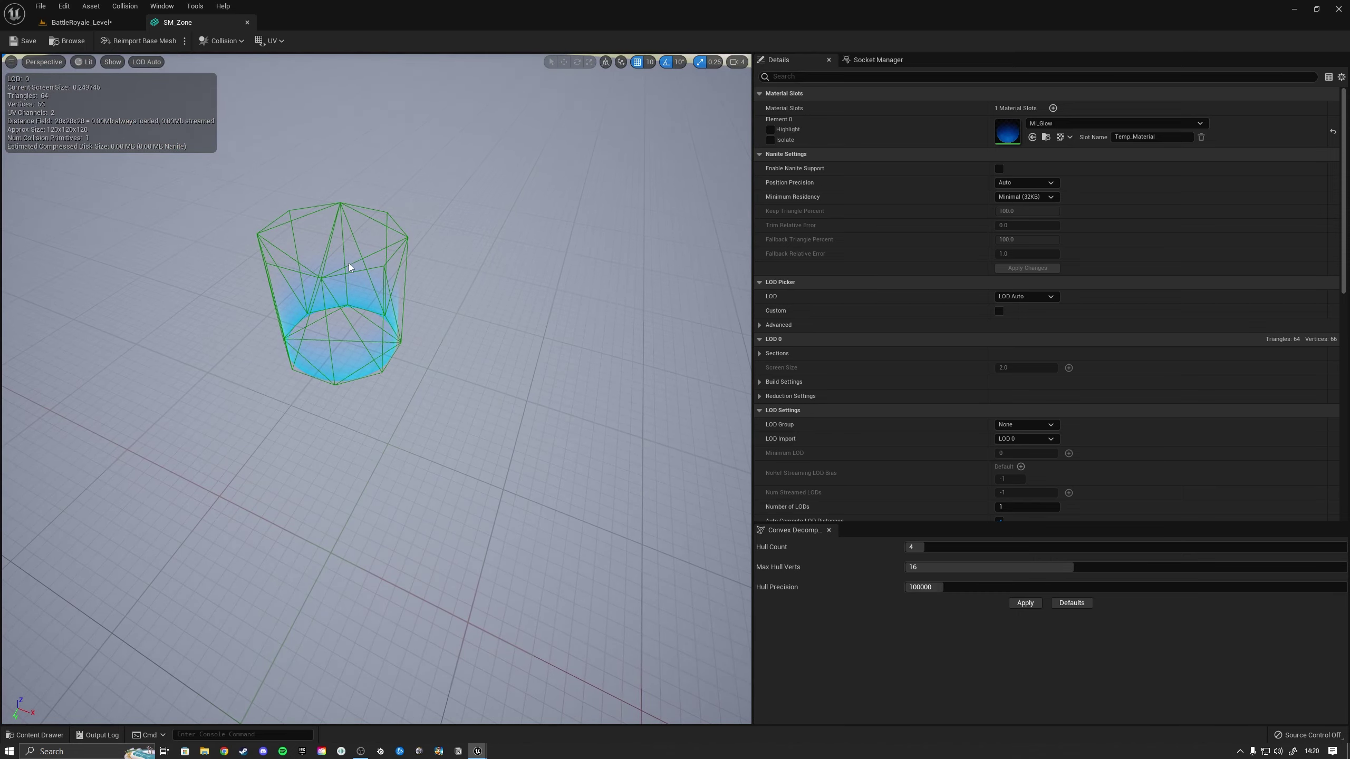
click(248, 22)
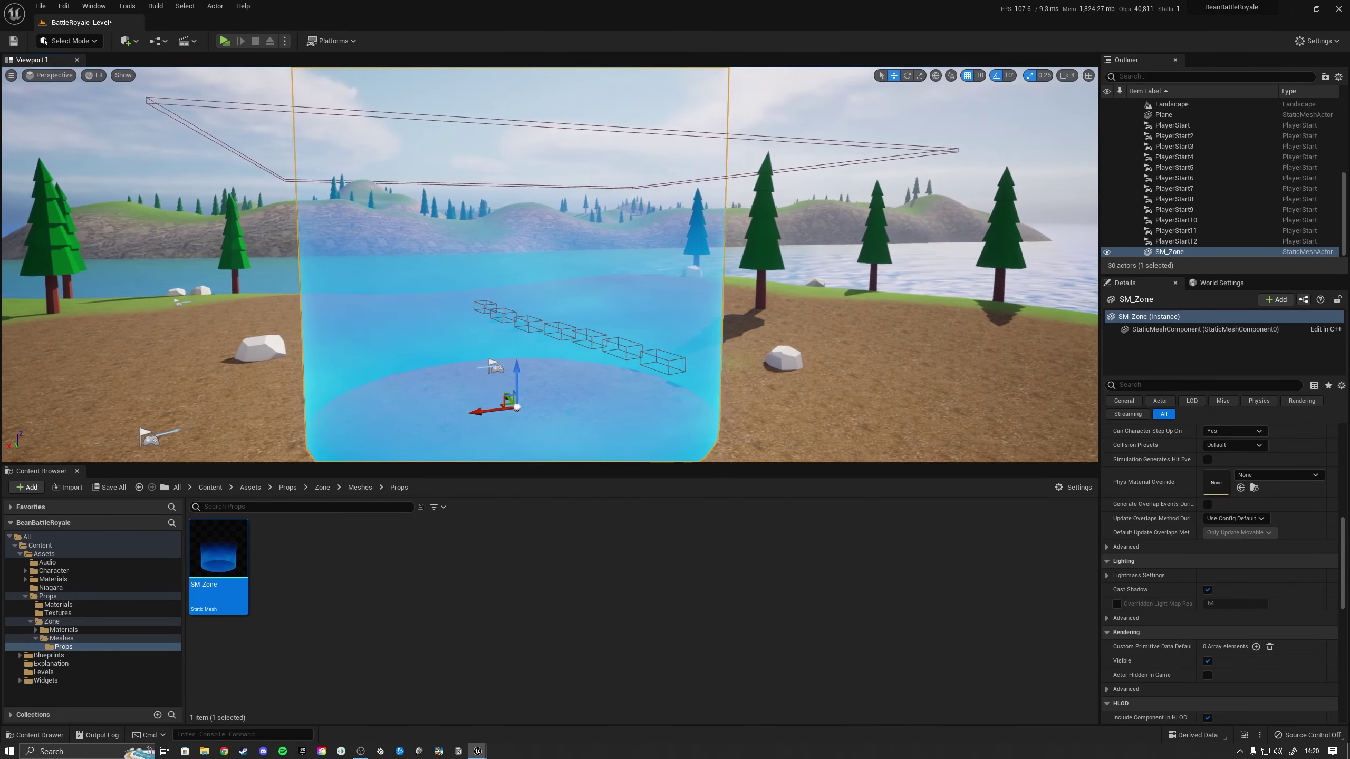
mouse_move(339, 404)
right_down()
mouse_move(327, 420)
mouse_move(339, 404)
right_up()
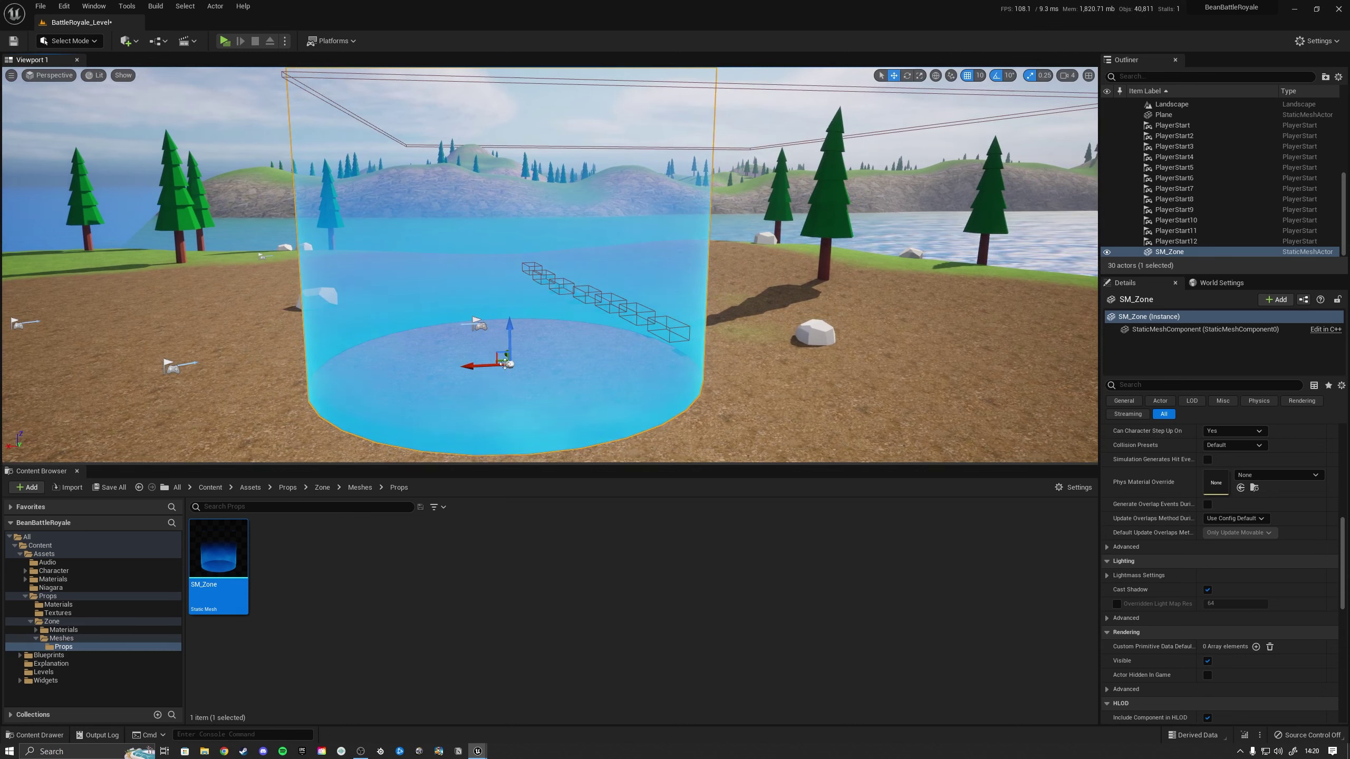
Step: Remove SM_Zone from the level and open the glow materials folder at Assets/Props/Zone/Materials/Holograms
drag(504, 358, 503, 353)
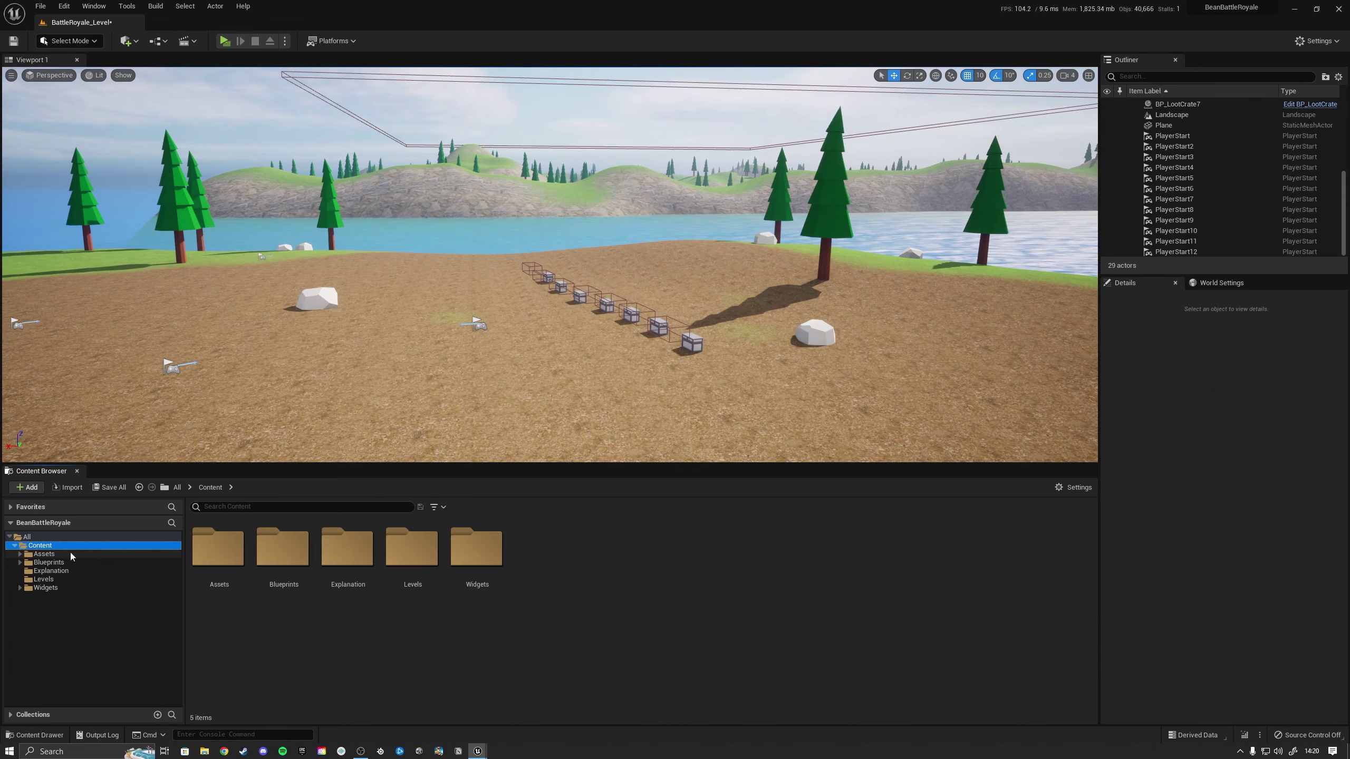
click(56, 555)
double_click(470, 551)
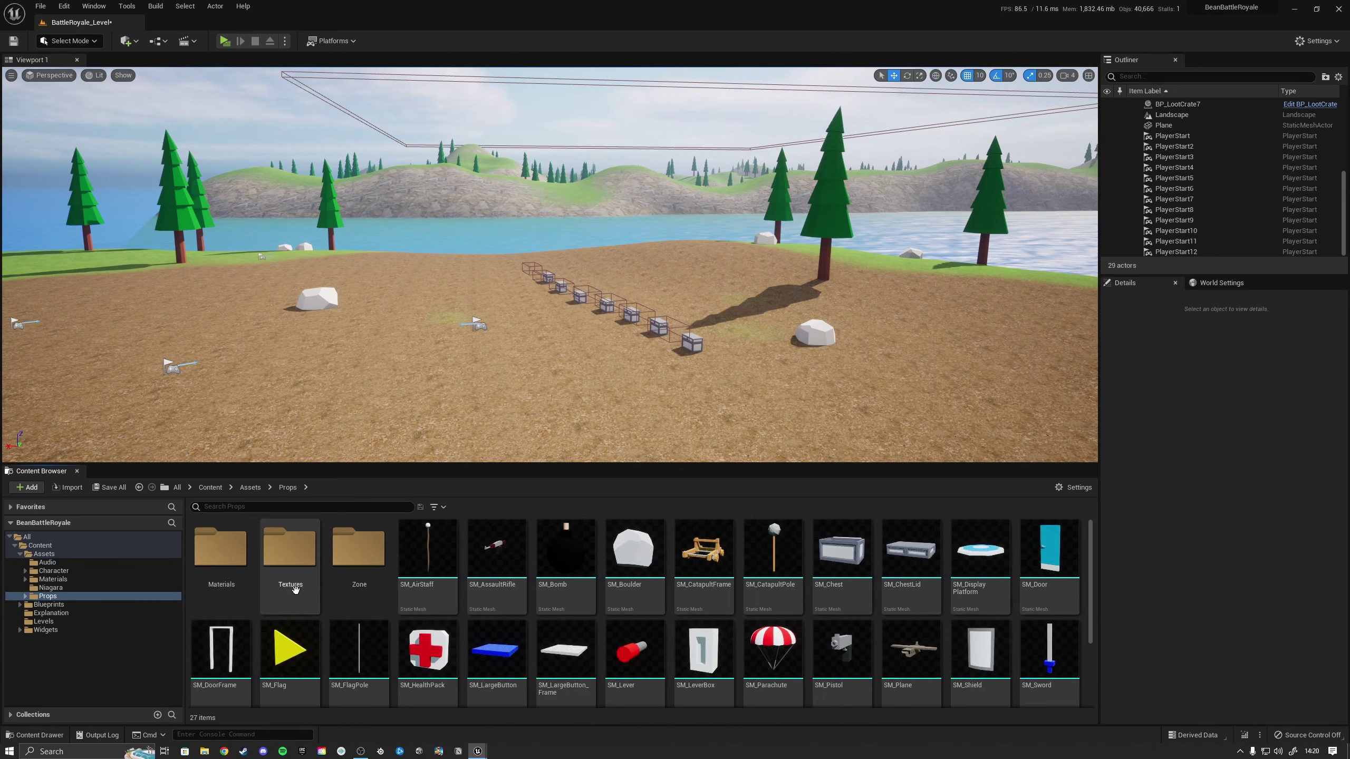
double_click(359, 553)
double_click(220, 556)
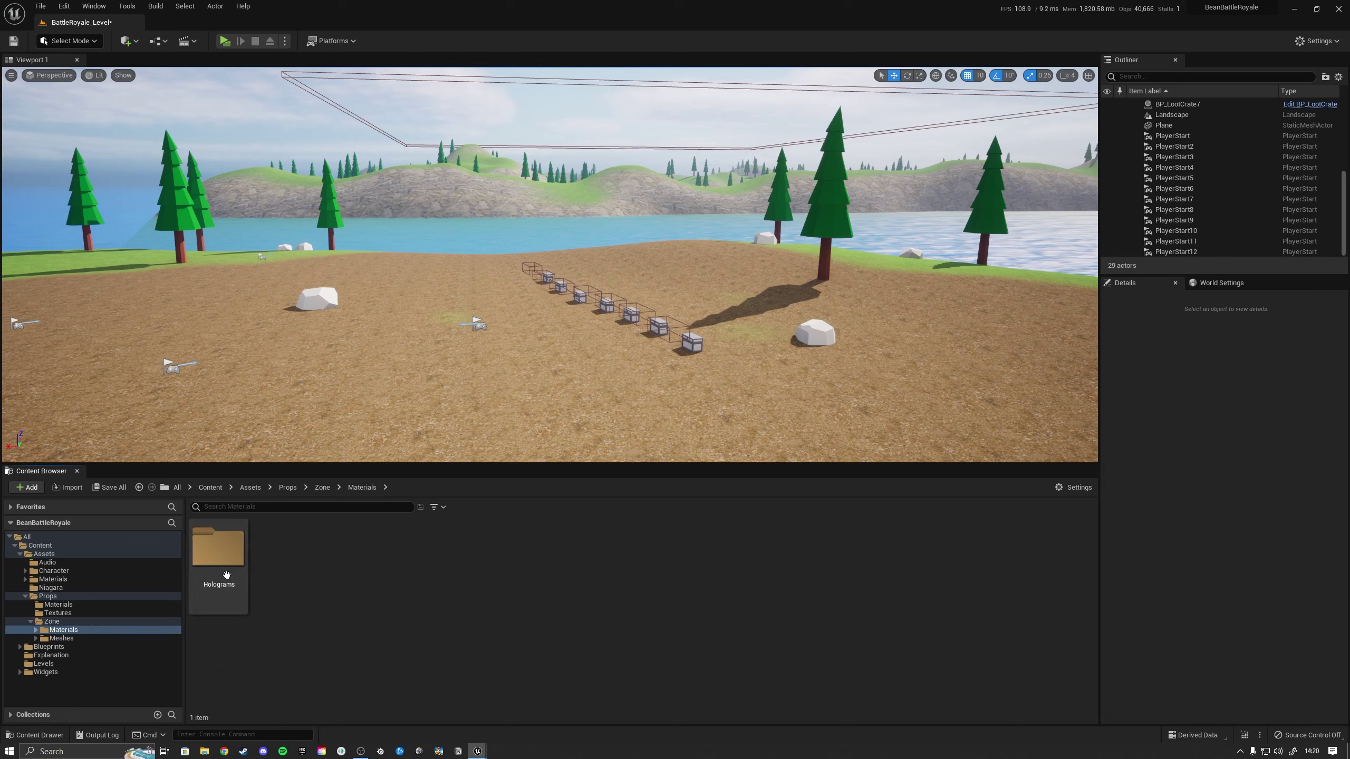
double_click(222, 559)
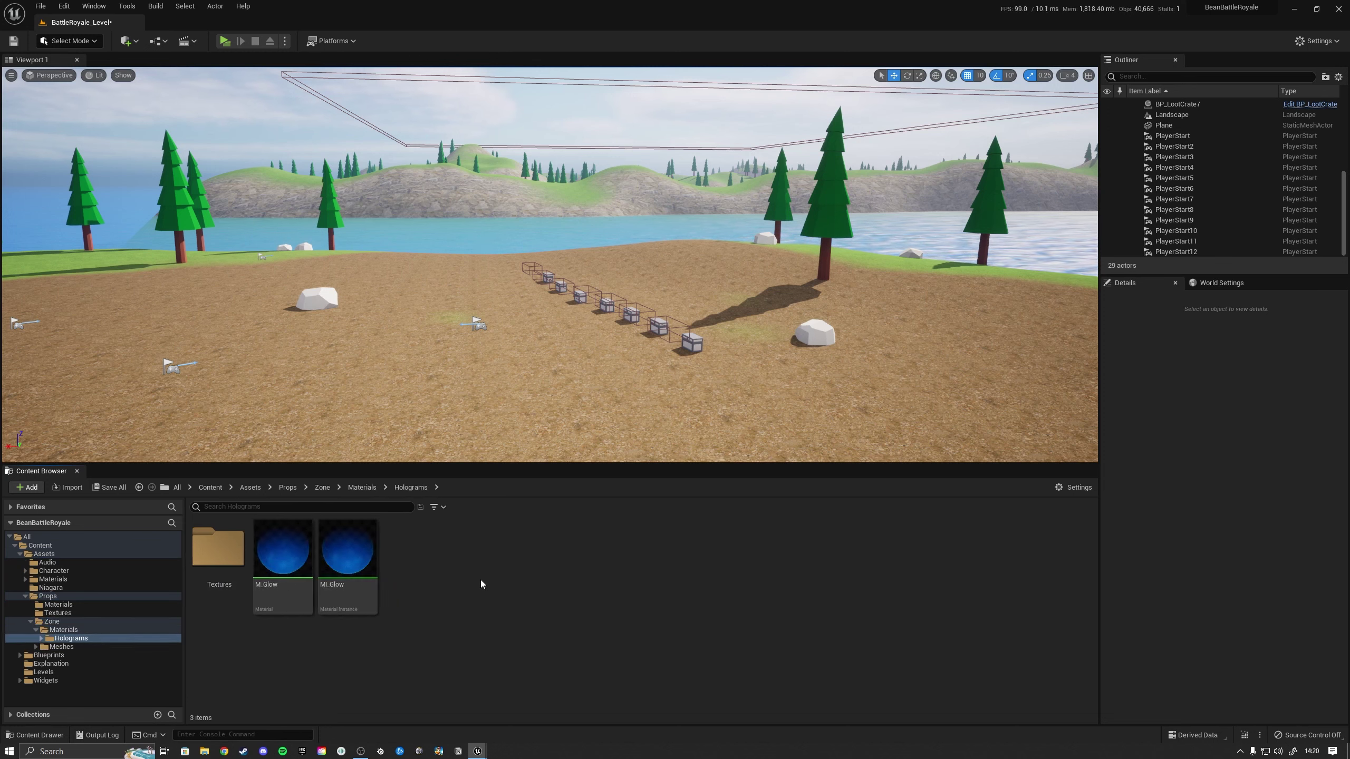
Step: Collapse the Zone, Props and Assets folders in the content folder tree
double_click(32, 621)
click(26, 596)
click(21, 554)
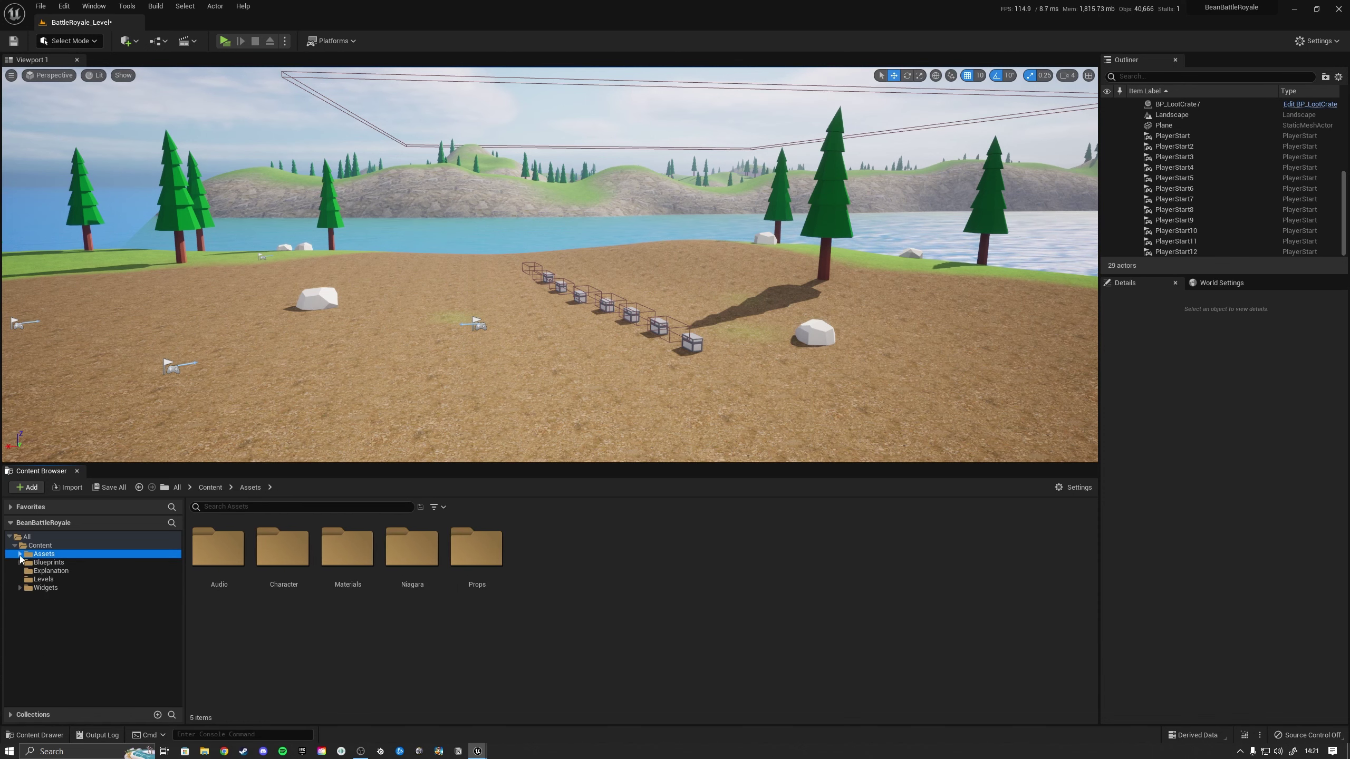
right_drag(404, 436, 377, 404)
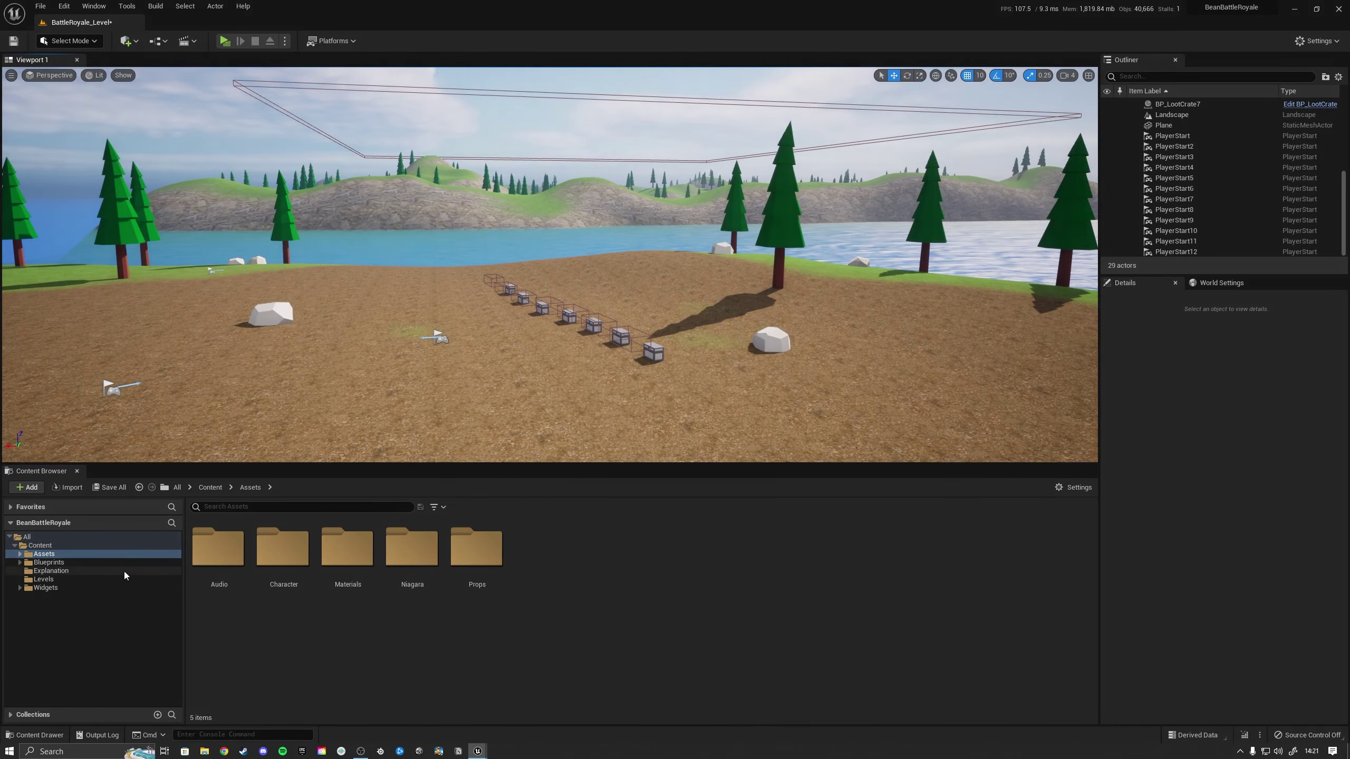
Step: Create a folder named Zone inside Widgets/GameWidgets and open it
click(68, 587)
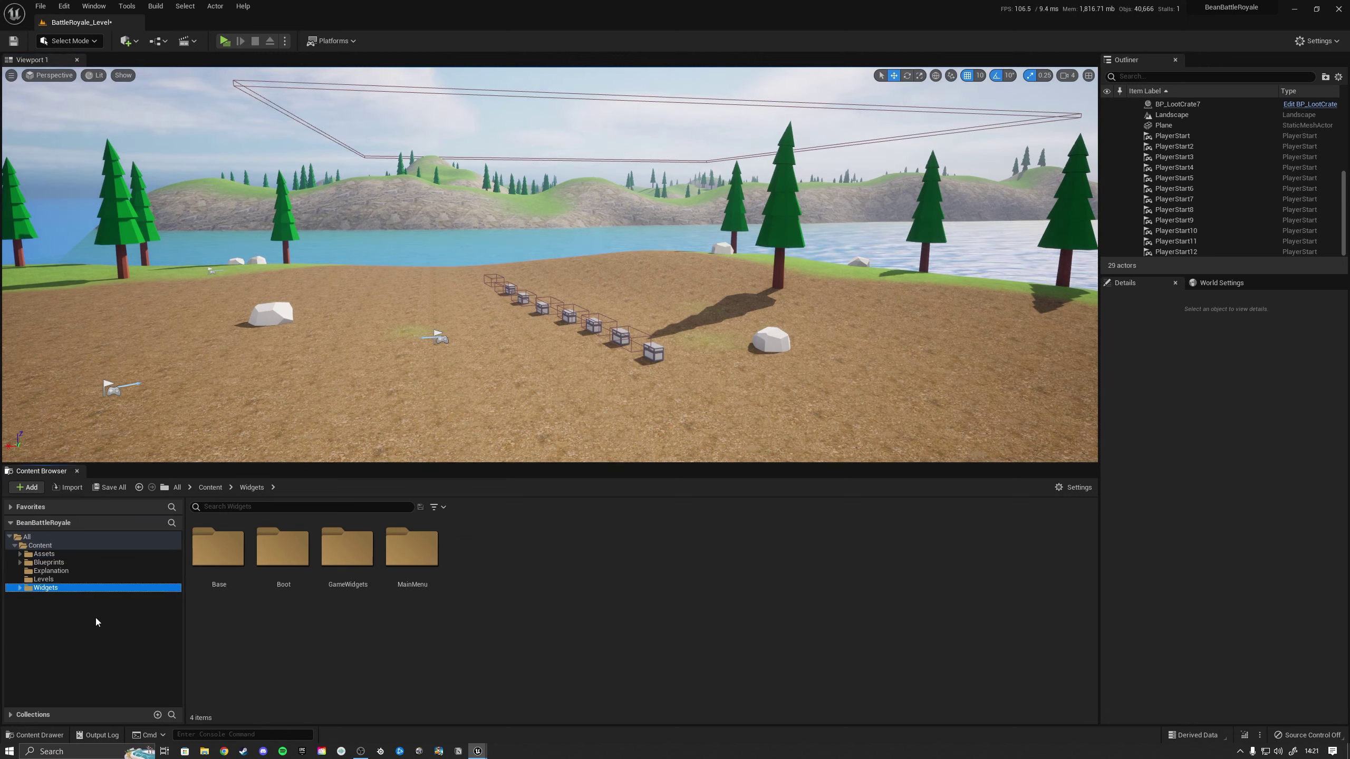
double_click(344, 563)
right_click(305, 653)
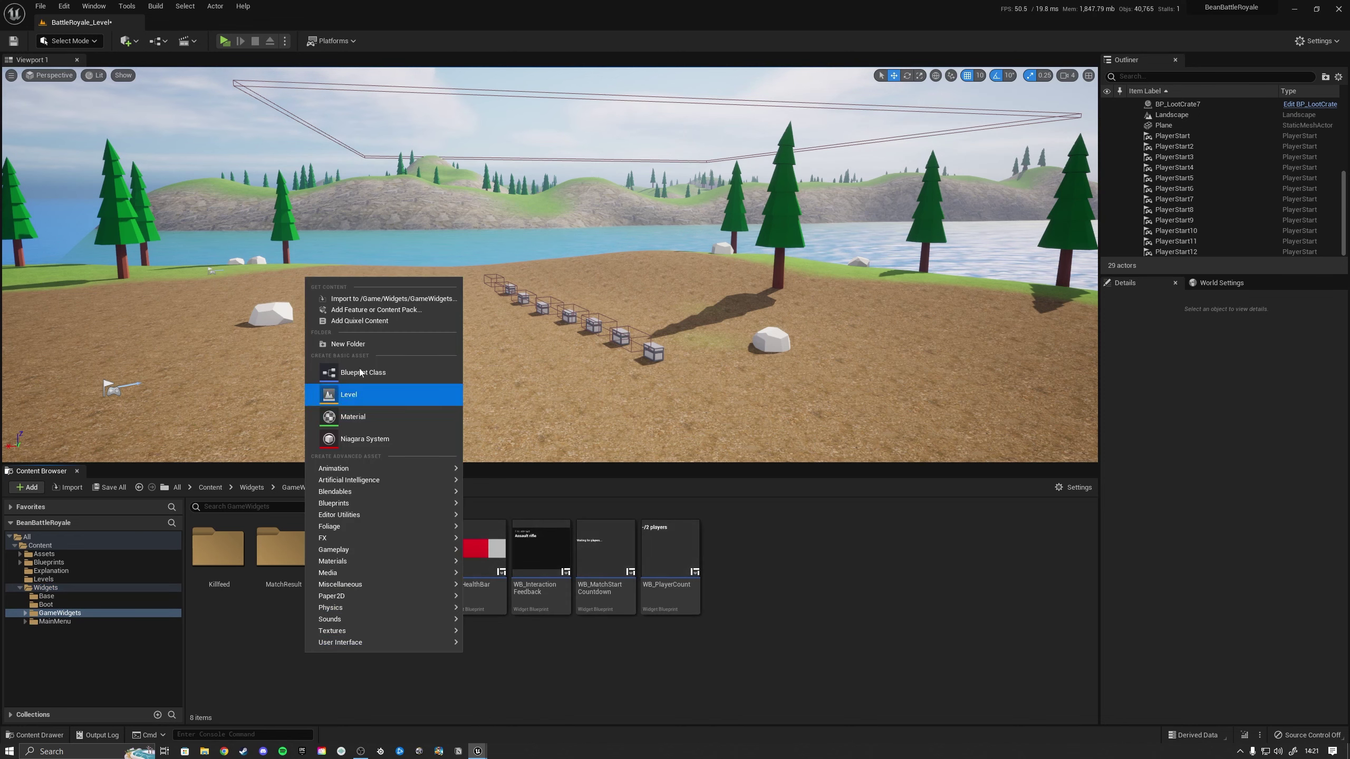
click(356, 345)
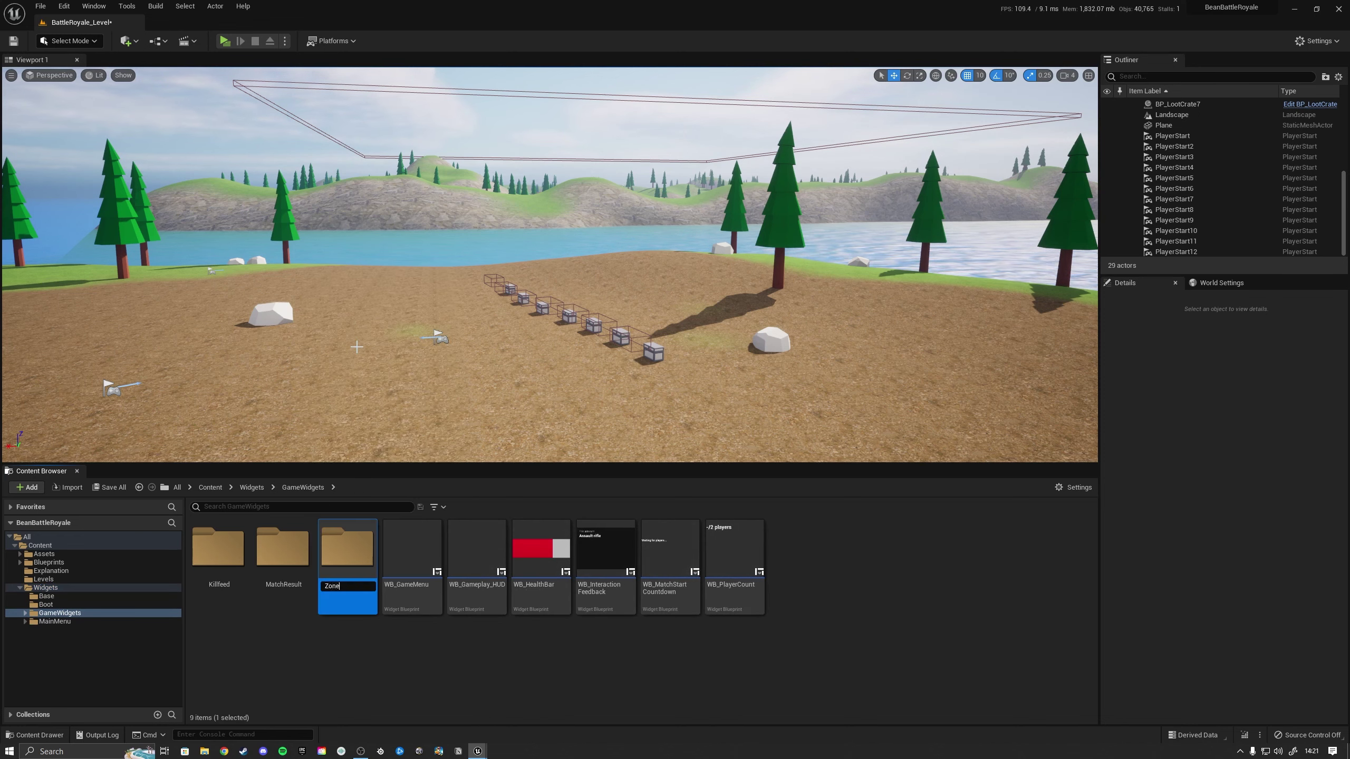
key(Return)
double_click(345, 574)
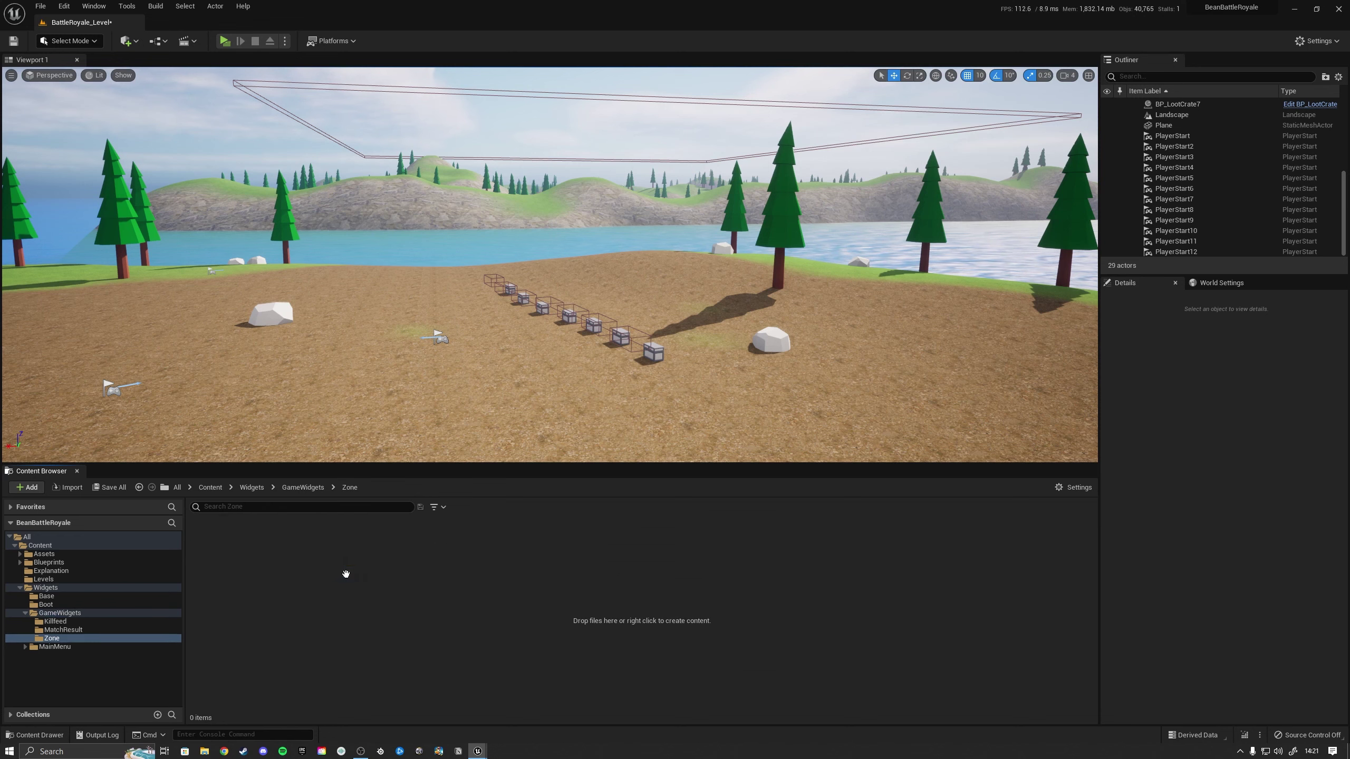
Step: Create a User Widget blueprint named WB_ZoneCountdown in the Zone folder and open it docked beside the level
right_click(297, 580)
mouse_move(341, 573)
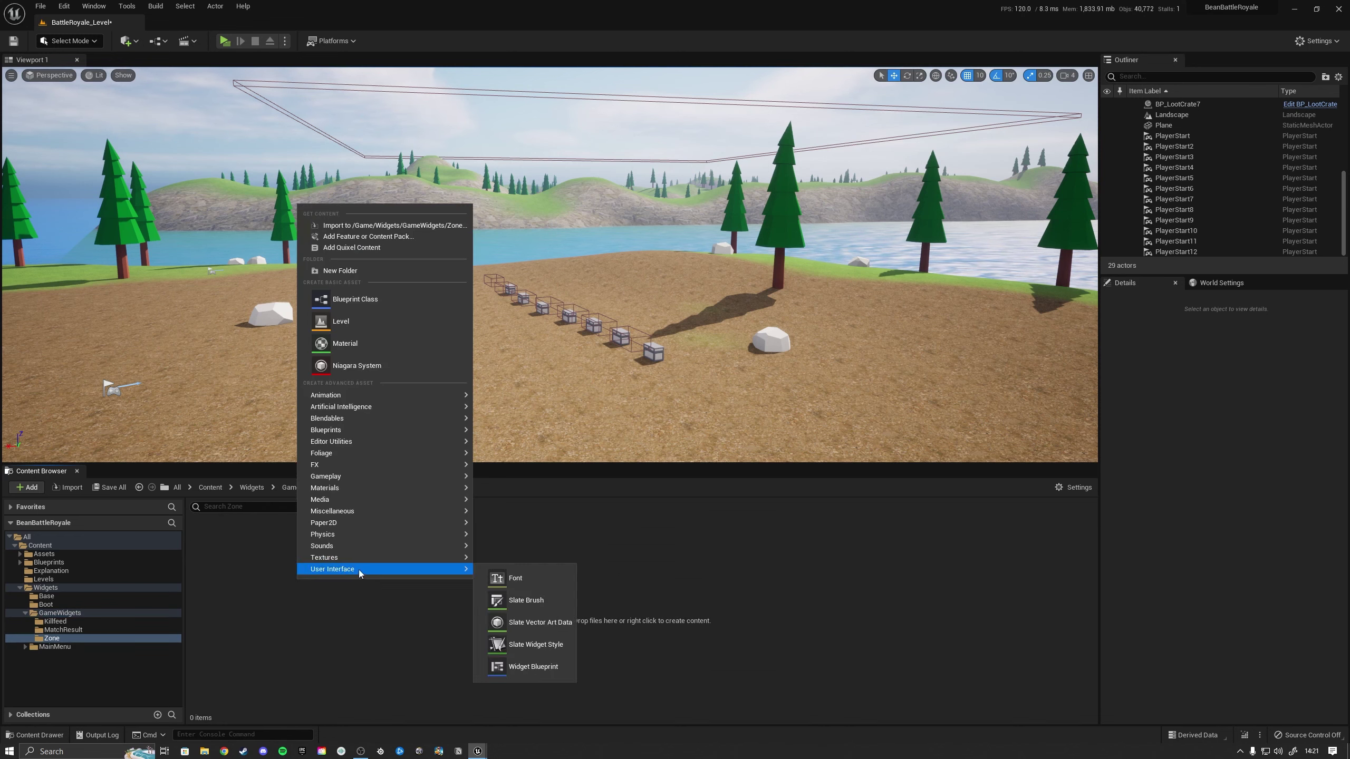
click(531, 671)
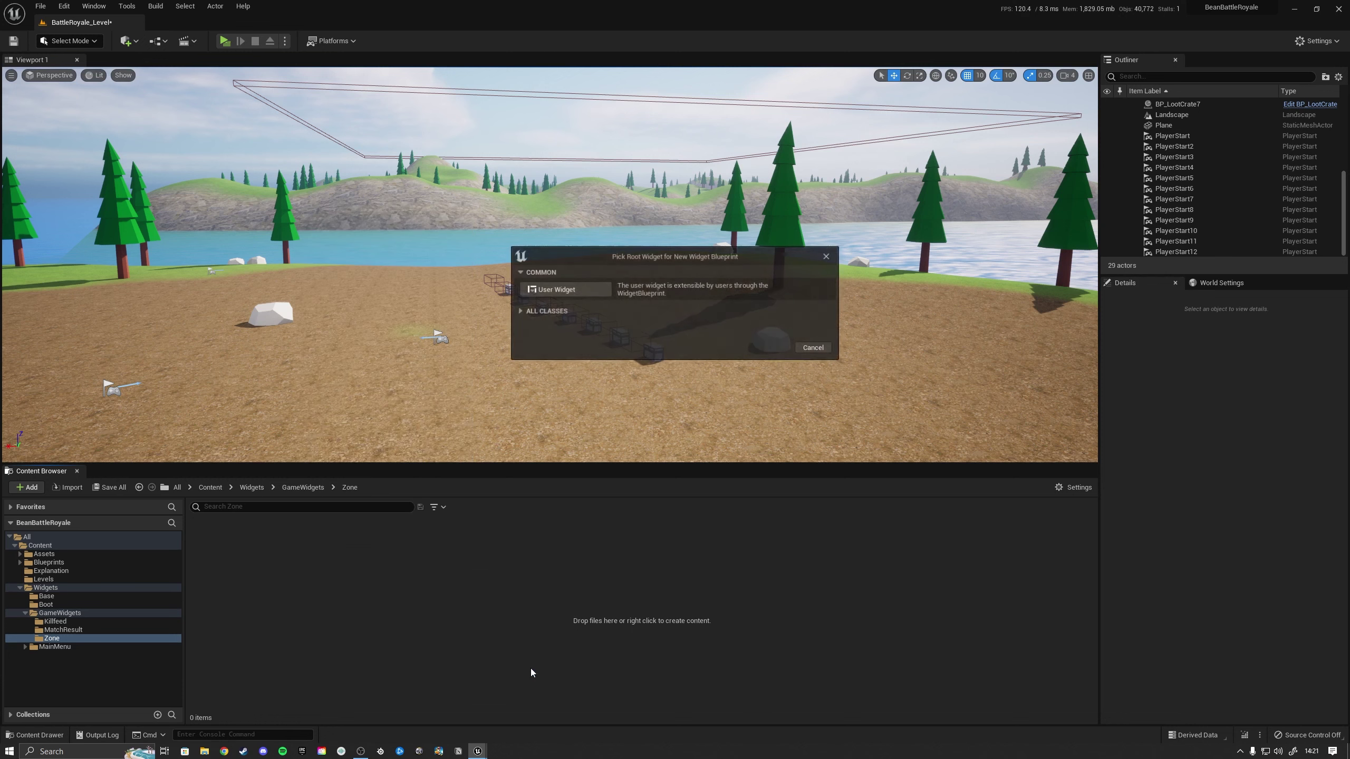
click(578, 292)
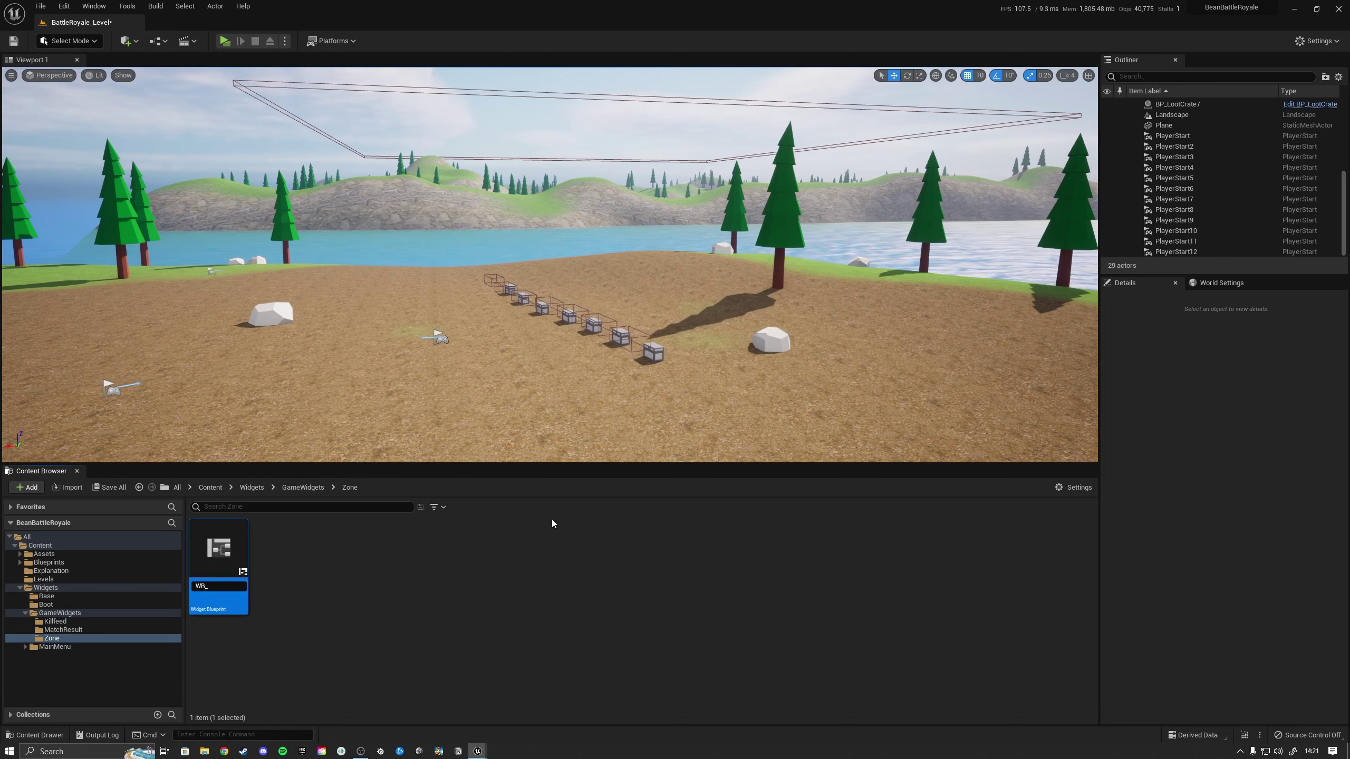
text(WB_ZoneCountdown)
key(Return)
double_click(215, 550)
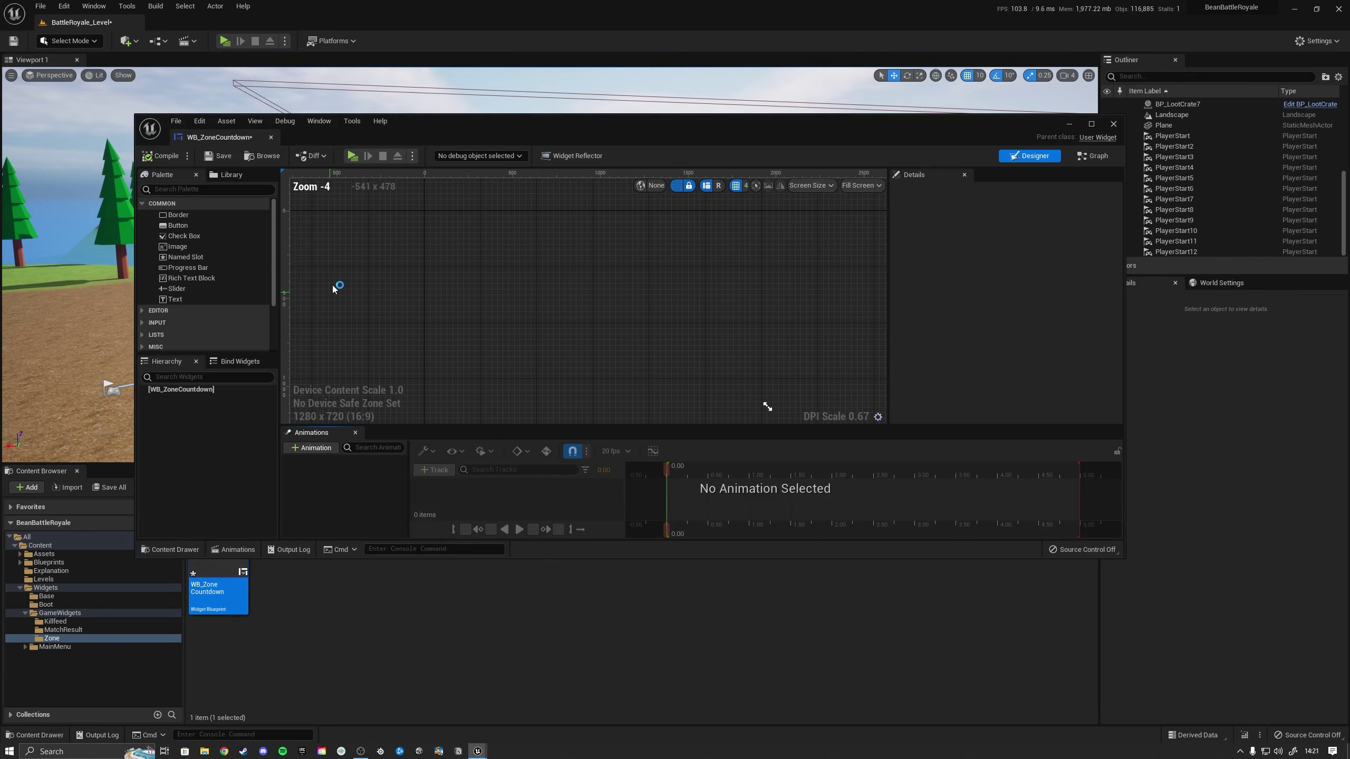
drag(212, 137, 218, 25)
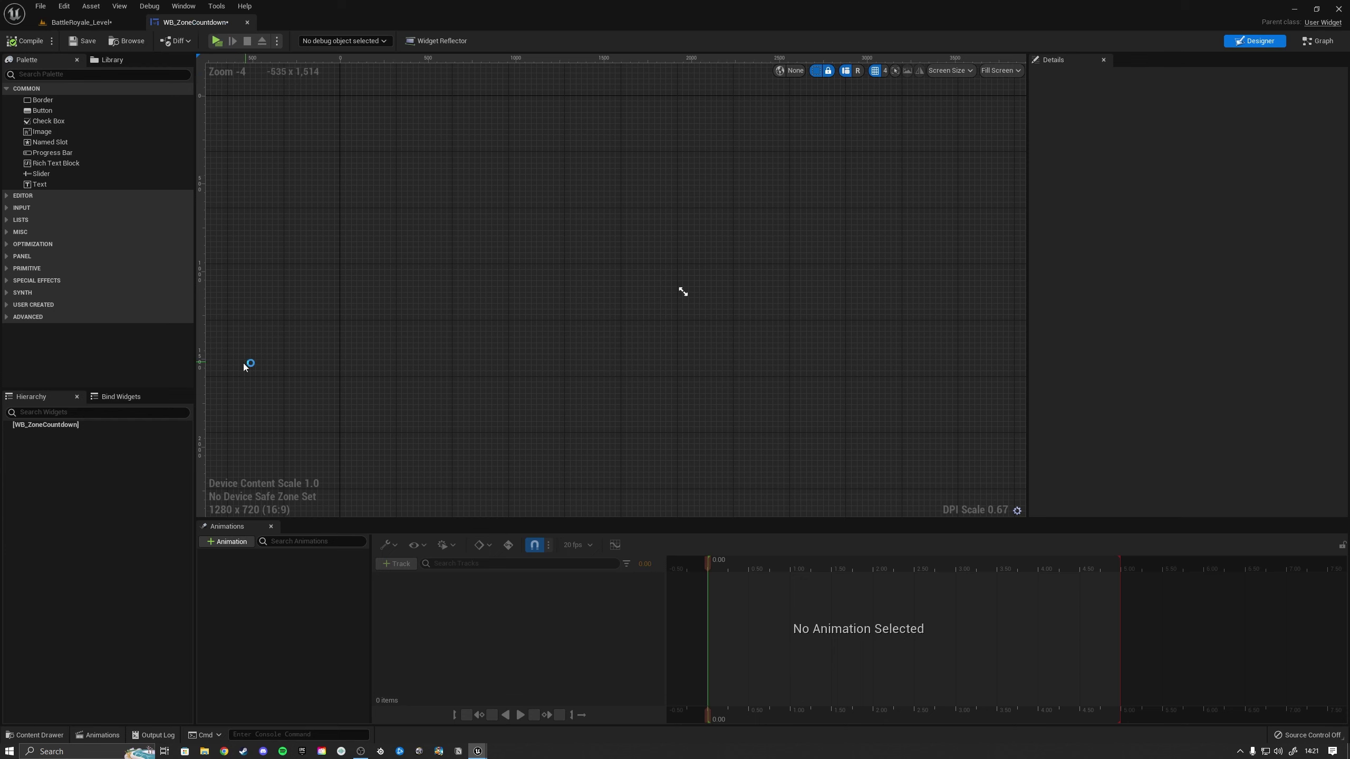
Step: Add a Border as the root of WB_ZoneCountdown and set the designer preview size to Desired on Screen
drag(43, 100, 71, 427)
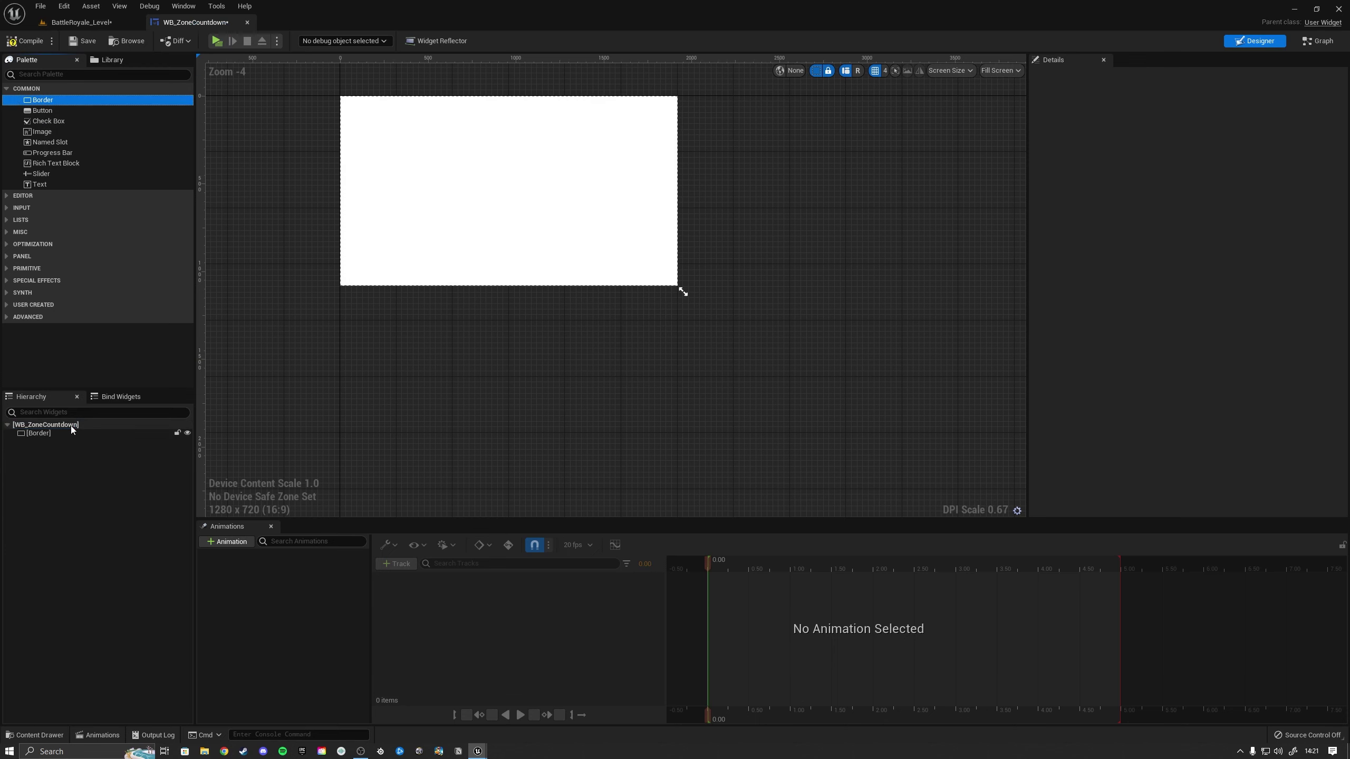
click(58, 435)
click(1010, 71)
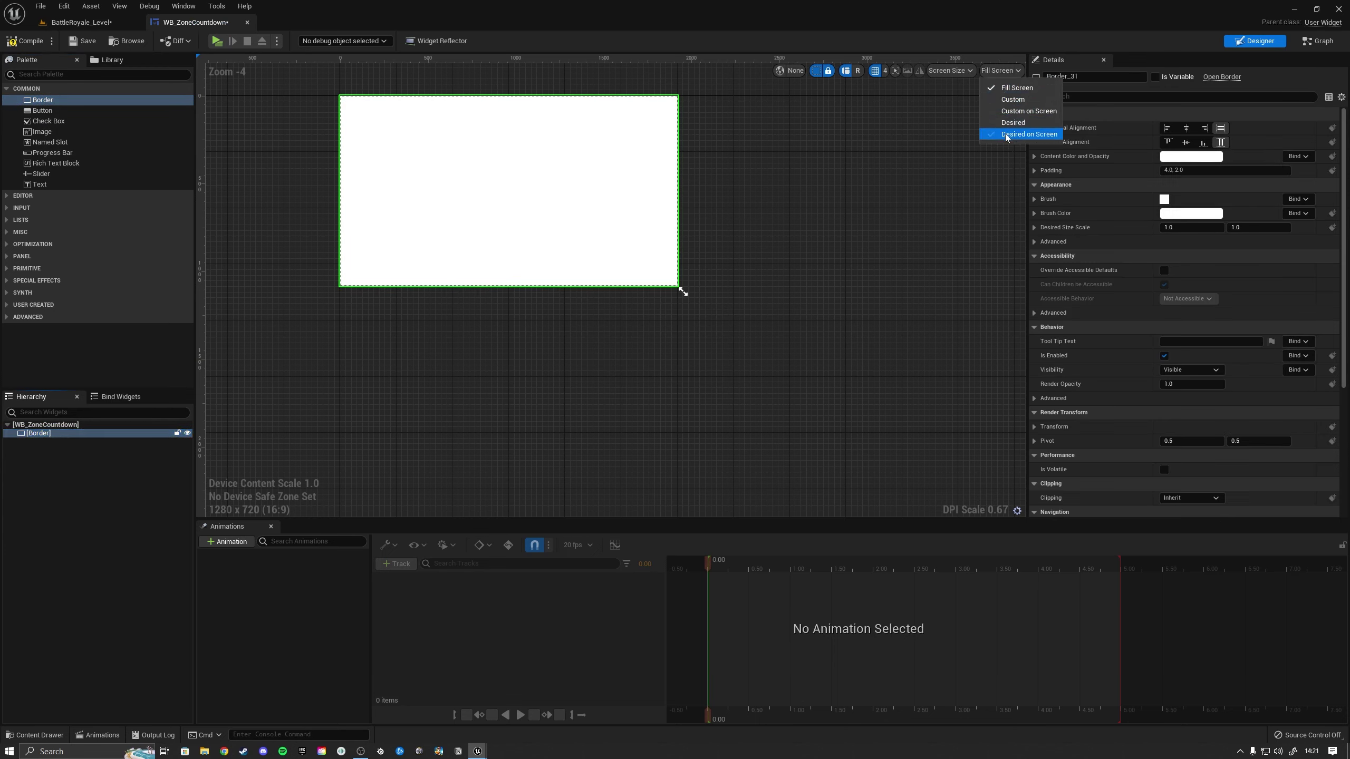
click(1005, 132)
scroll(521, 288, up, 6)
scroll(447, 283, up, 4)
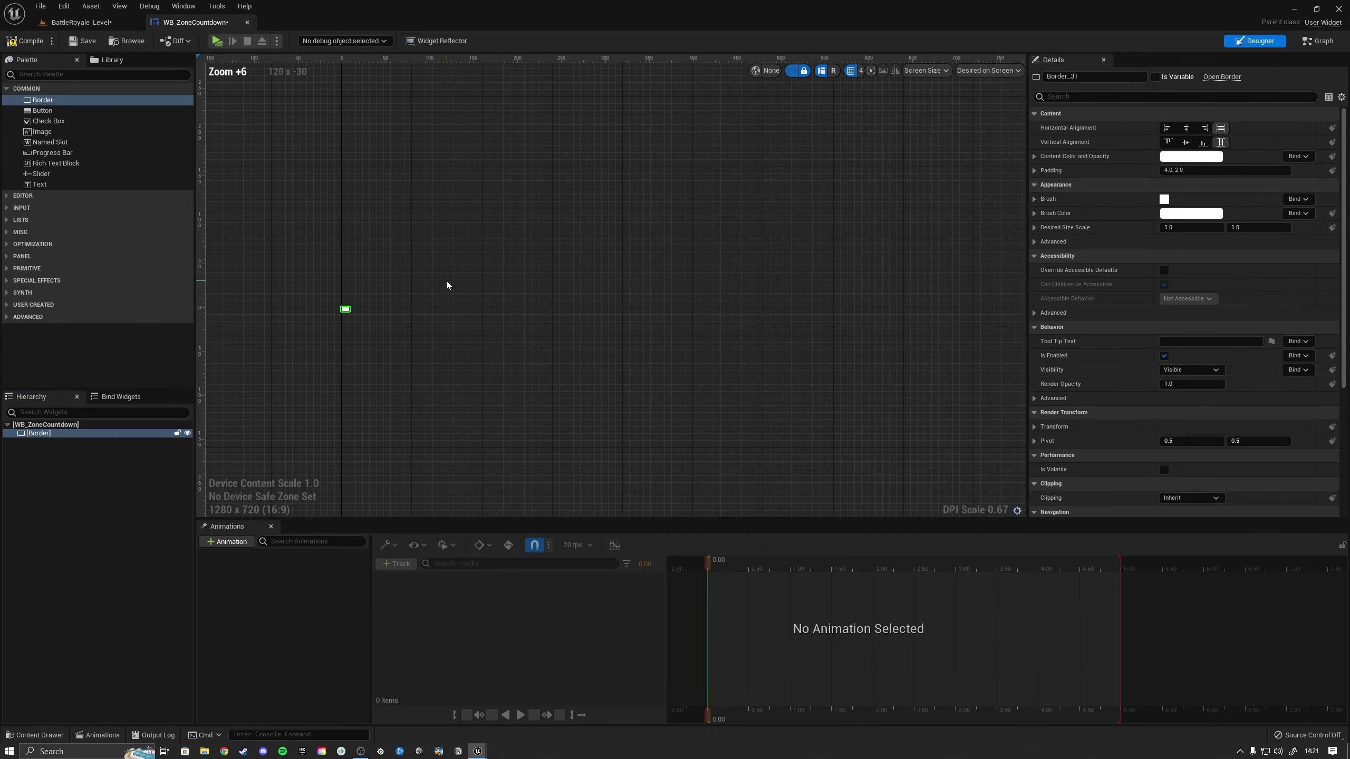
Step: Add a Text widget wrapped in a Vertical Box inside the Border, and duplicate the text within the box
drag(42, 185, 52, 432)
right_click(52, 441)
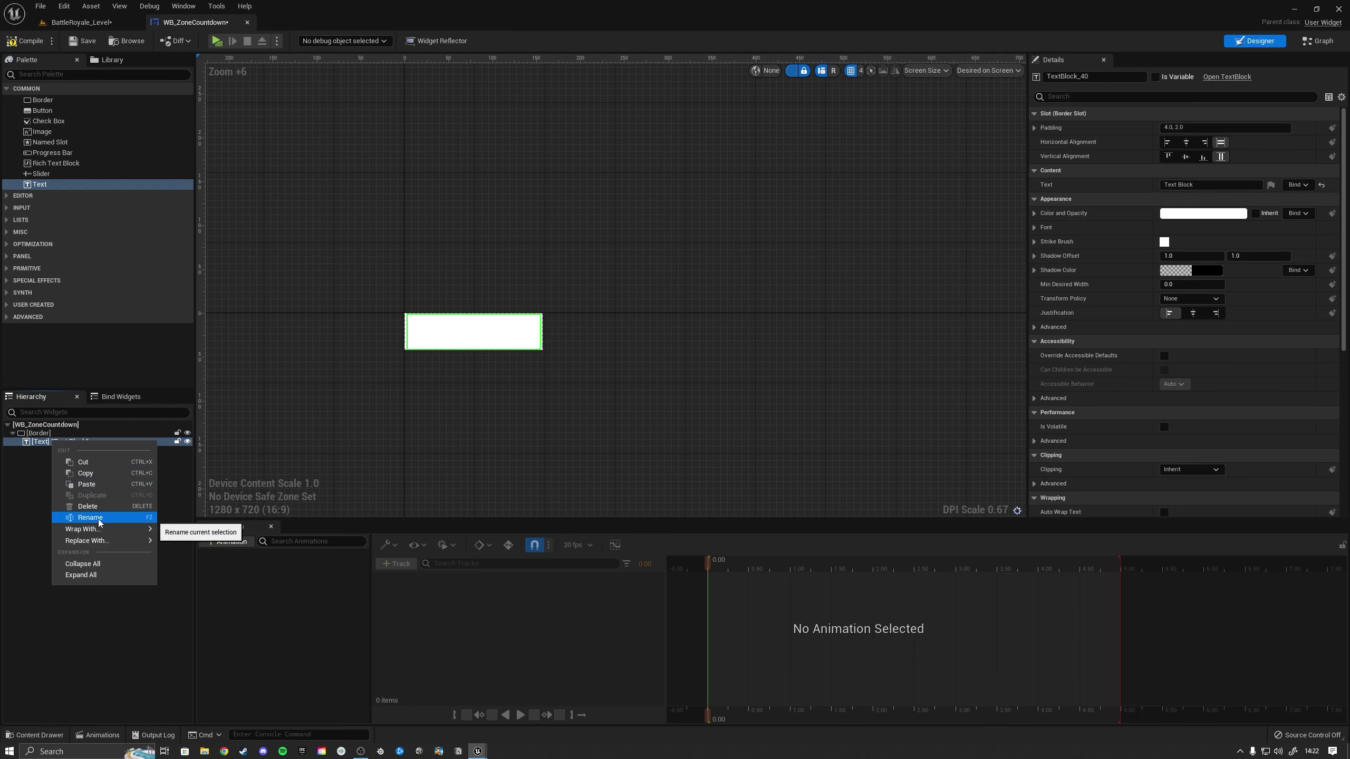
mouse_move(124, 535)
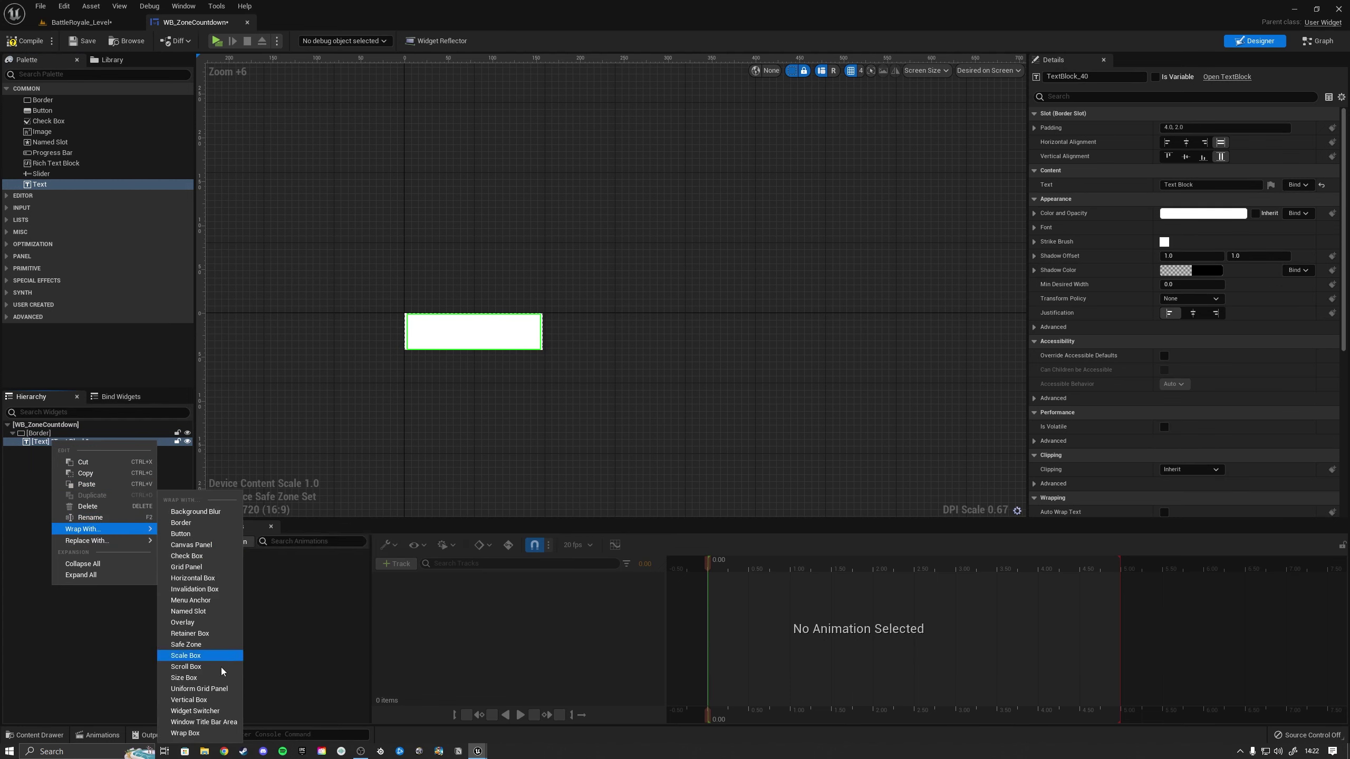
click(189, 700)
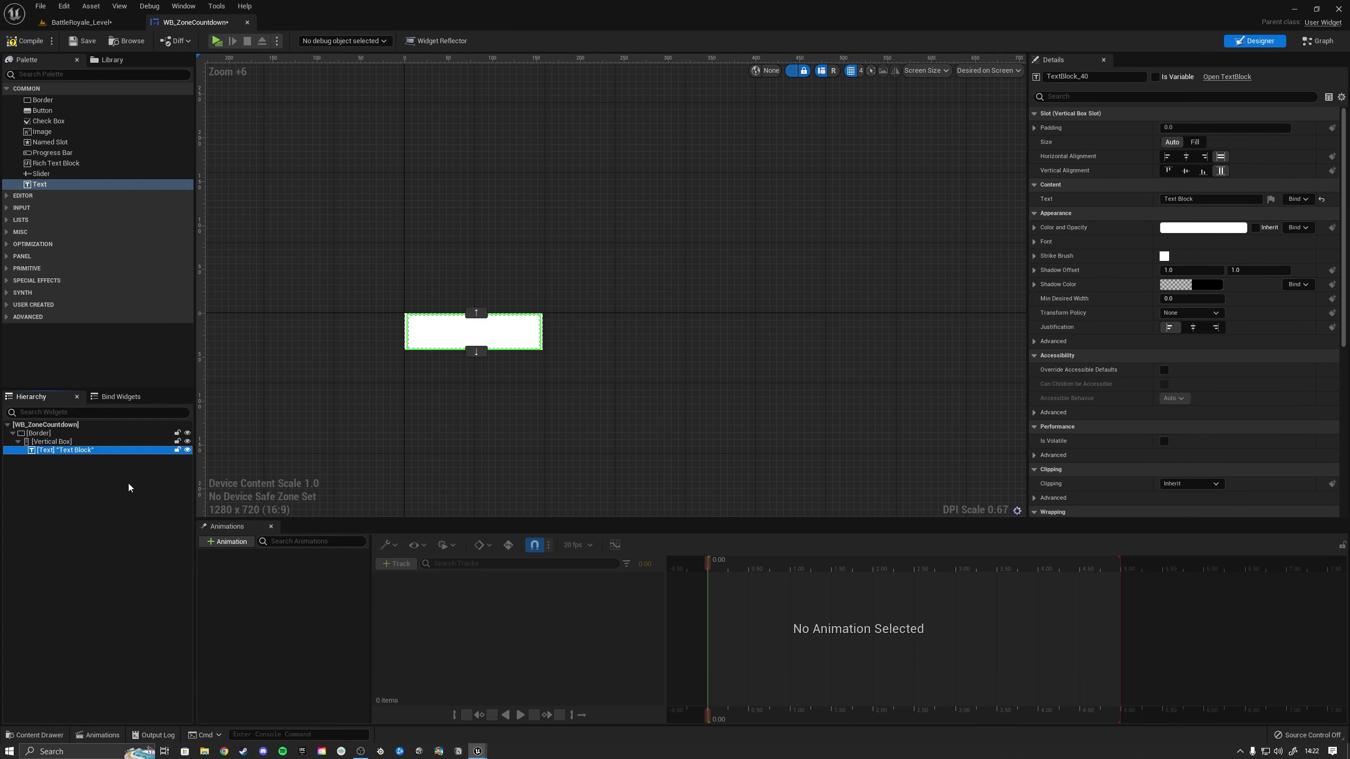
right_click(56, 451)
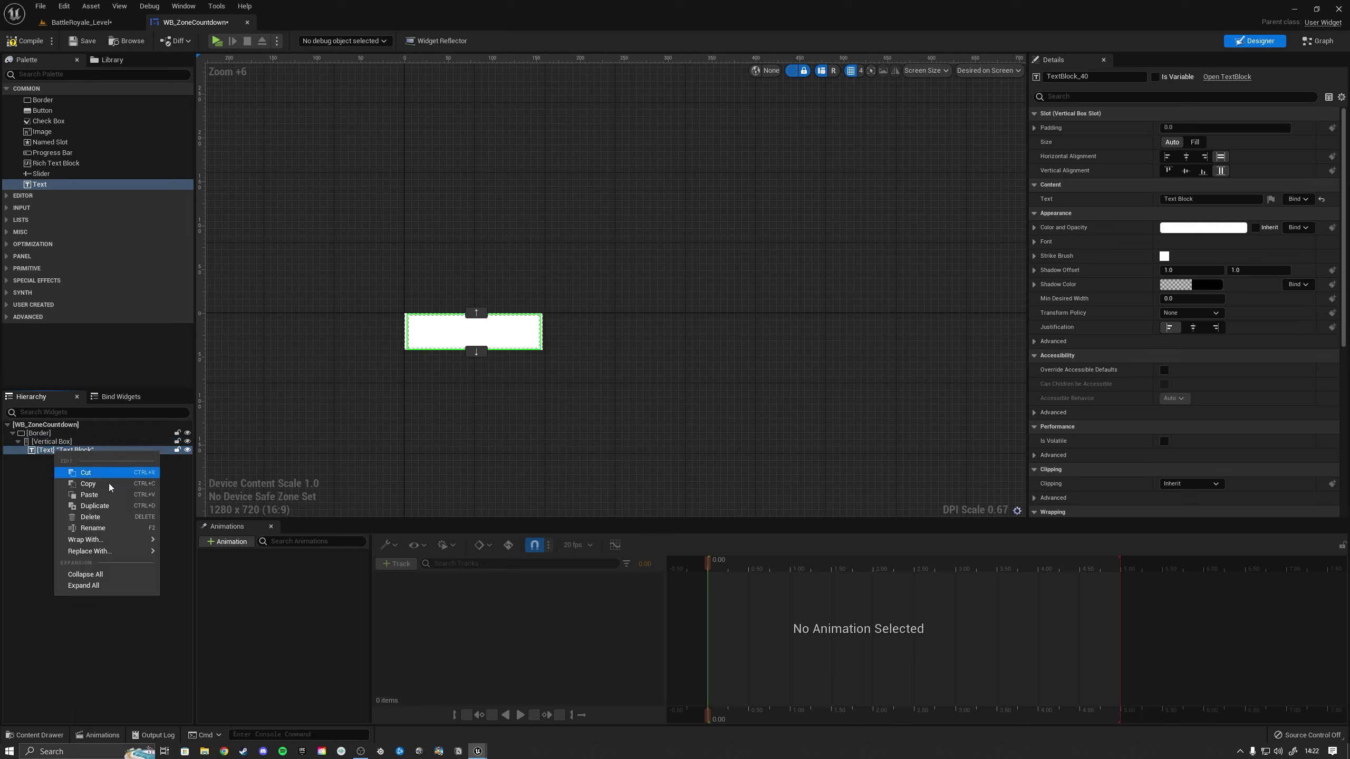
click(95, 507)
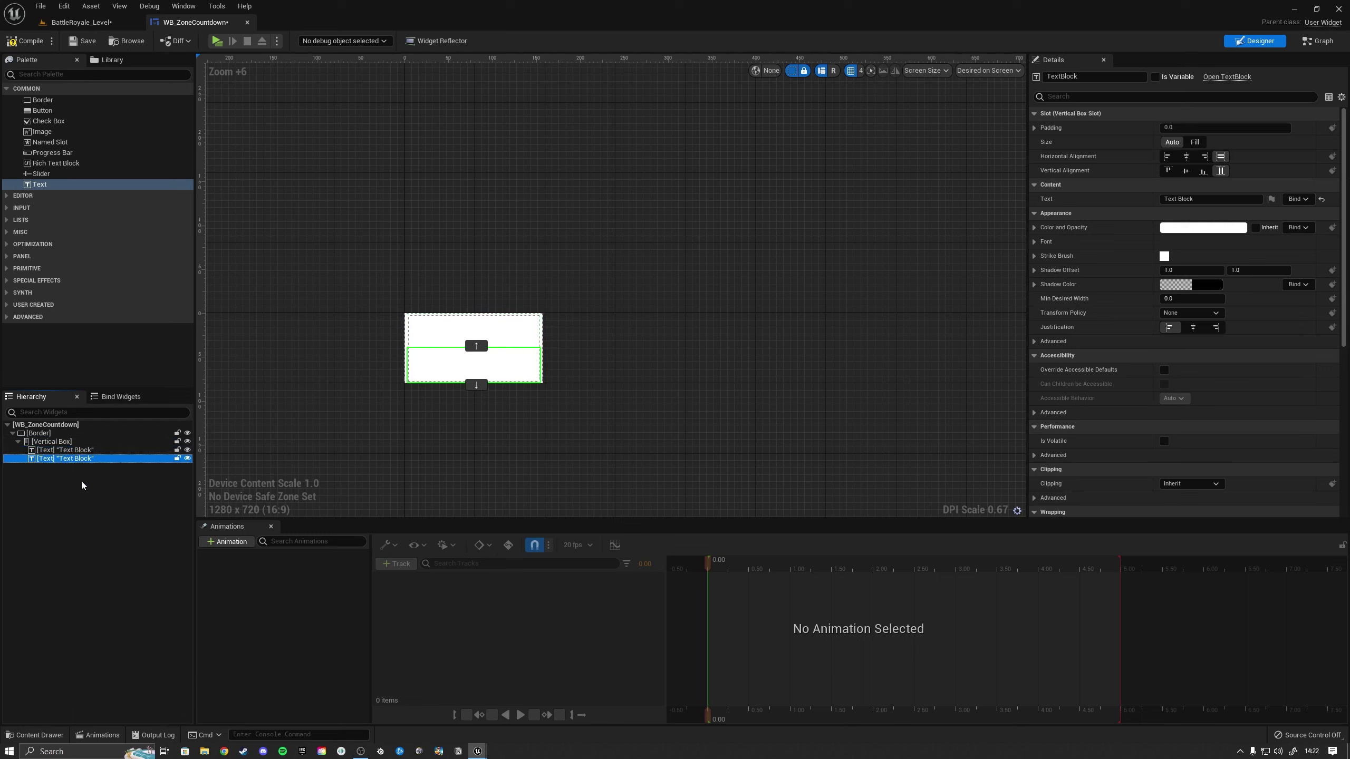
Step: Set the Border's brush color to semi-transparent black
click(47, 433)
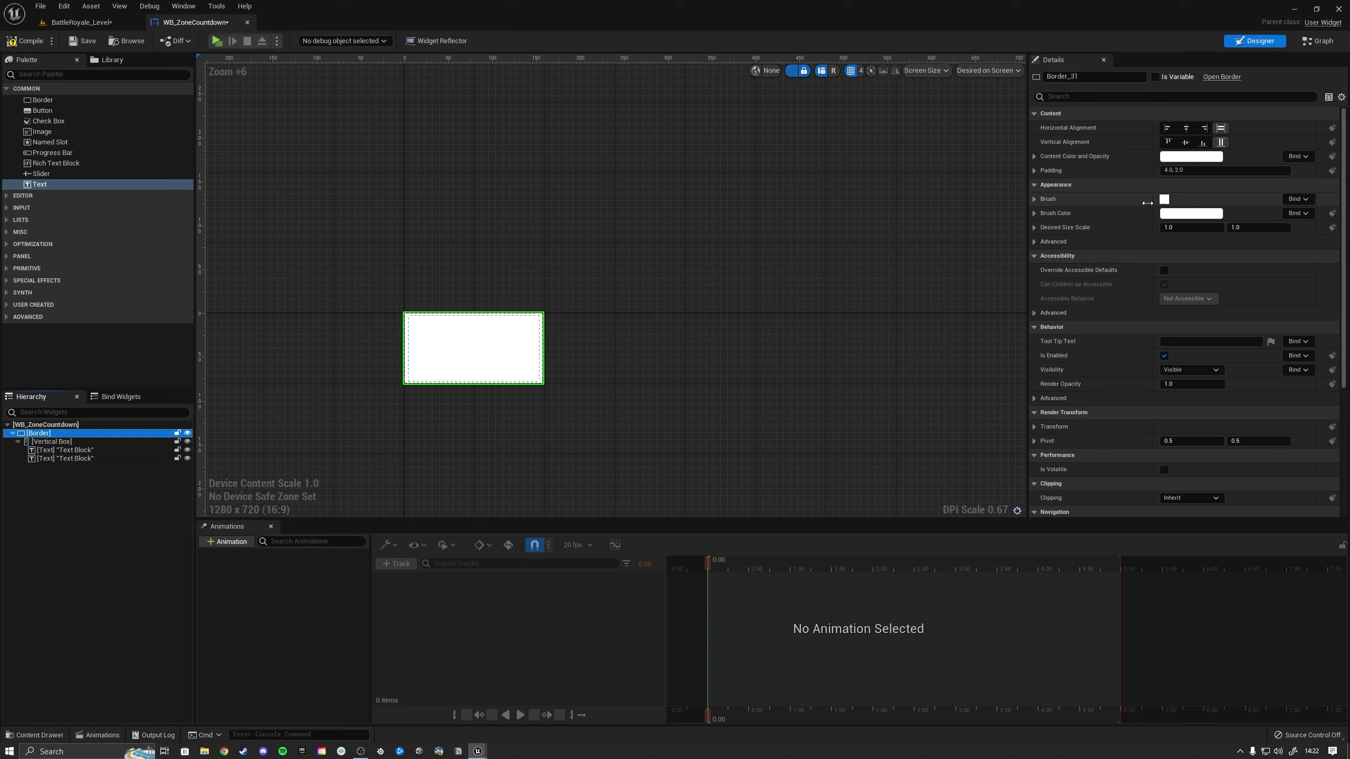
click(1194, 213)
drag(1105, 319, 1109, 413)
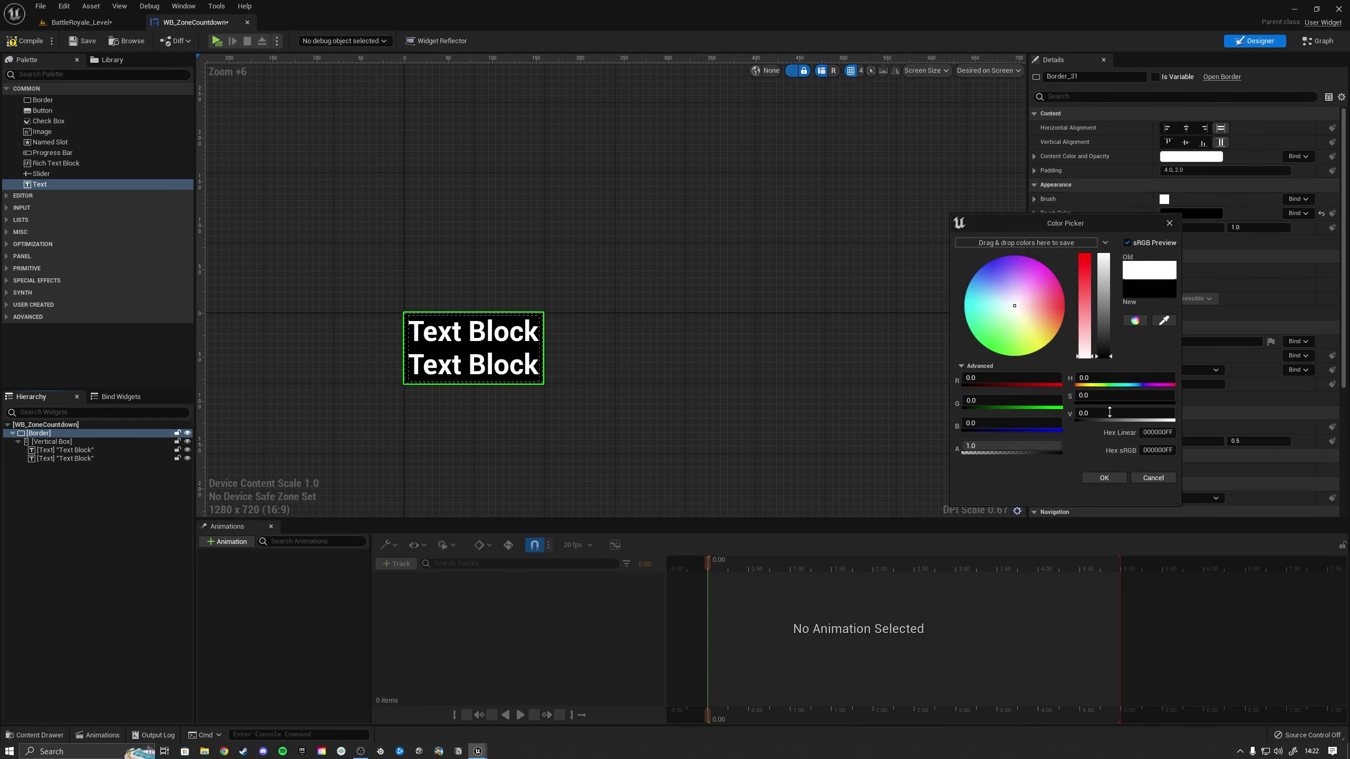
click(994, 447)
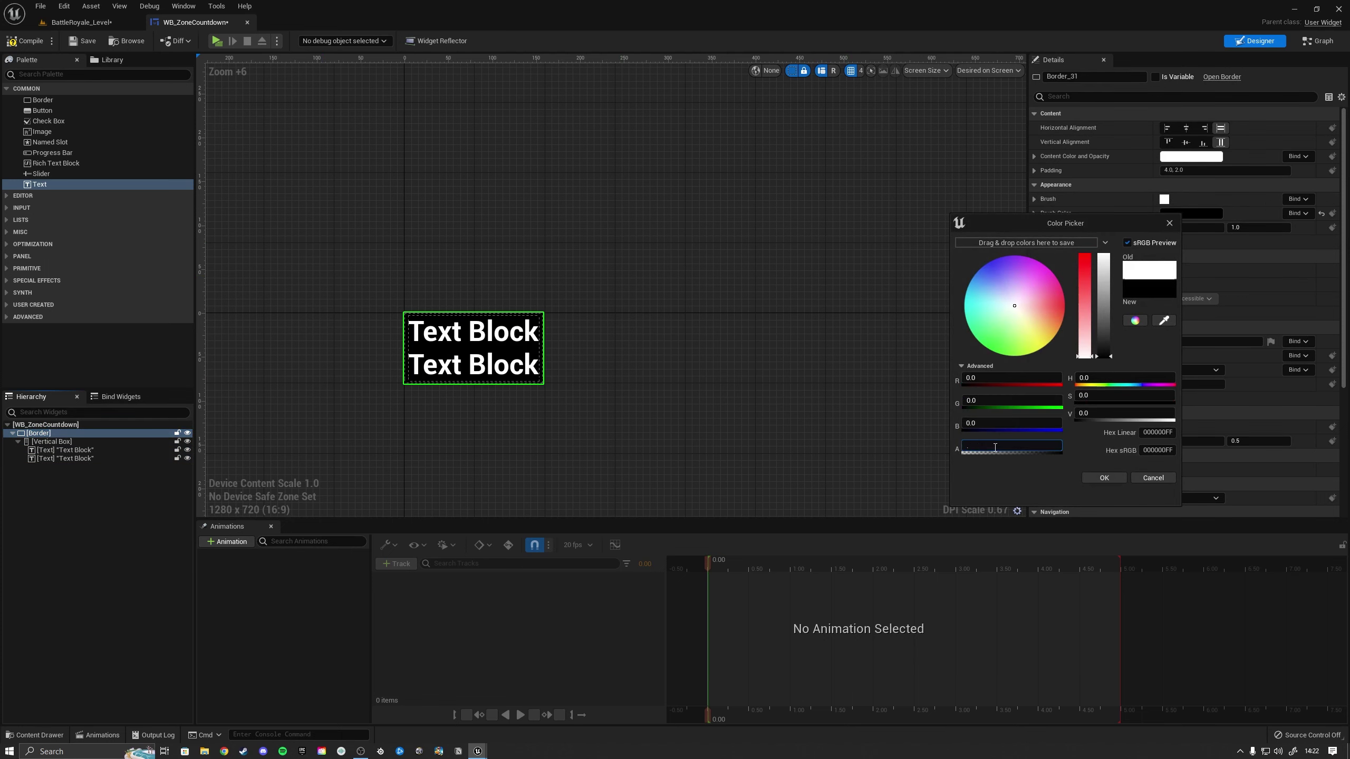
click(1103, 477)
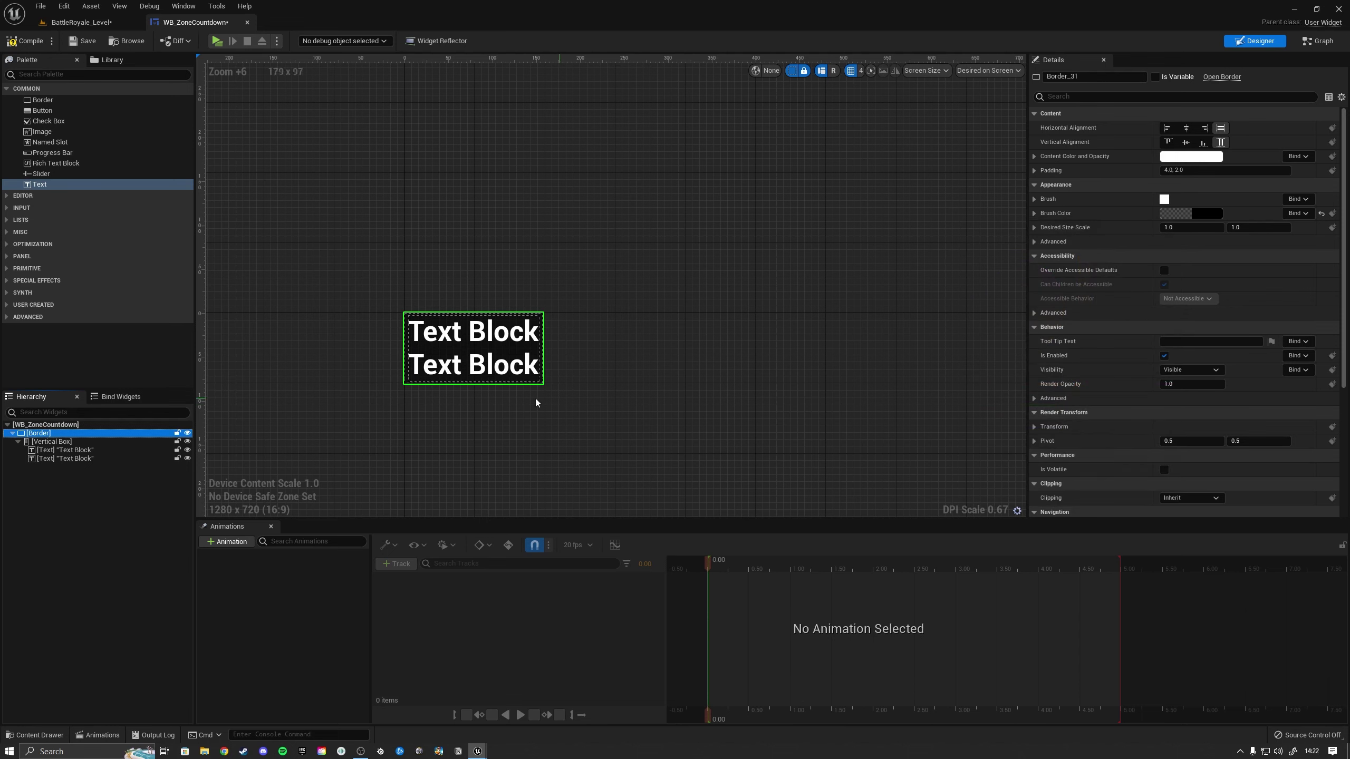
Step: Open the Vertical Box's slot padding for editing
click(53, 442)
click(1198, 127)
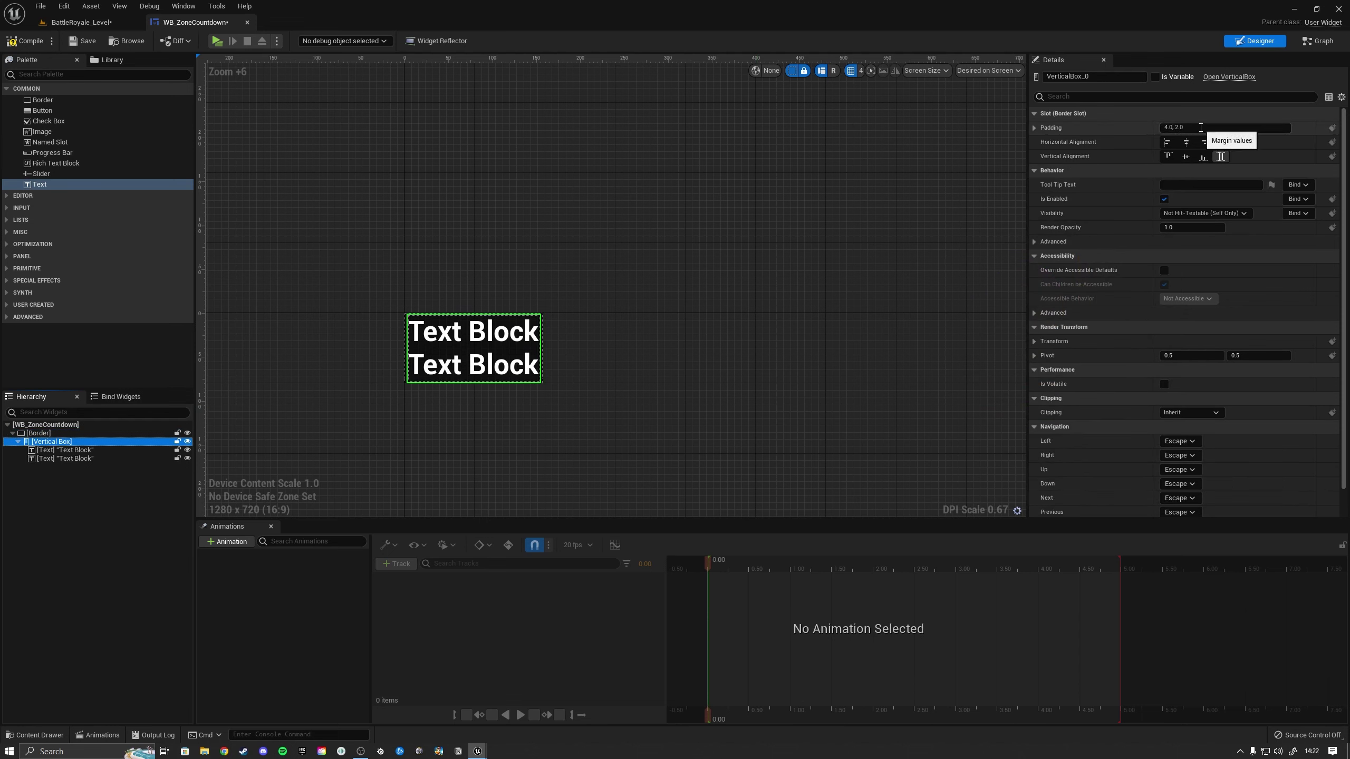
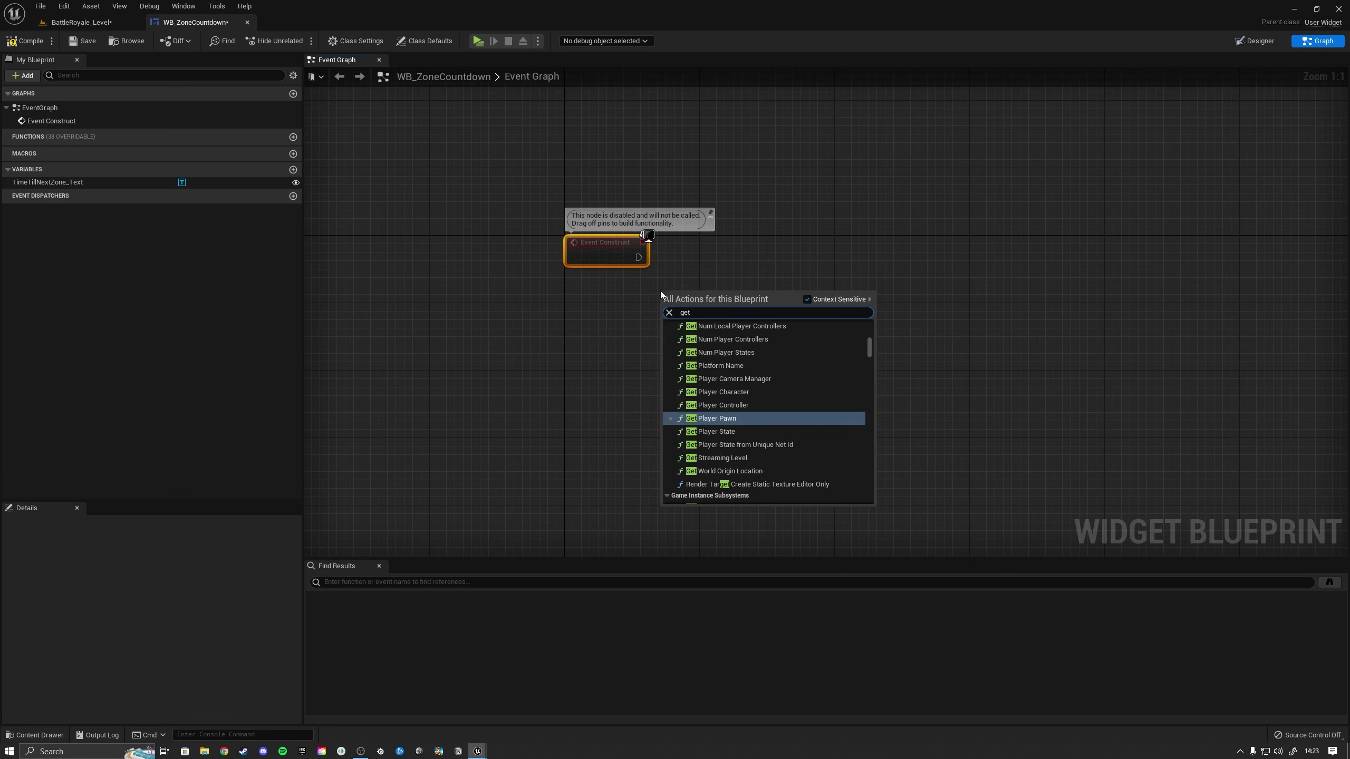
Step: Add a Get Game State node below Event Construct in the WB_ZoneCountdown event graph
click(642, 305)
right_click(643, 305)
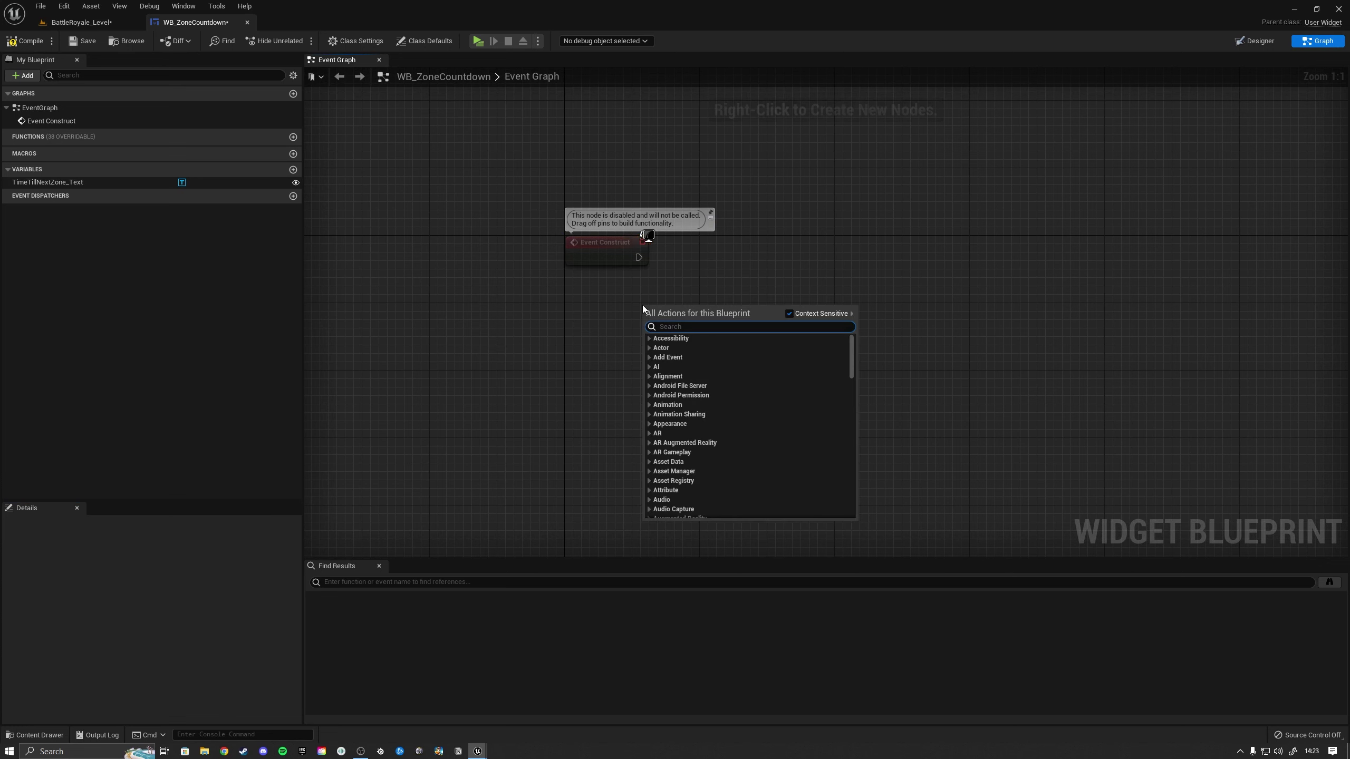
text(get game state)
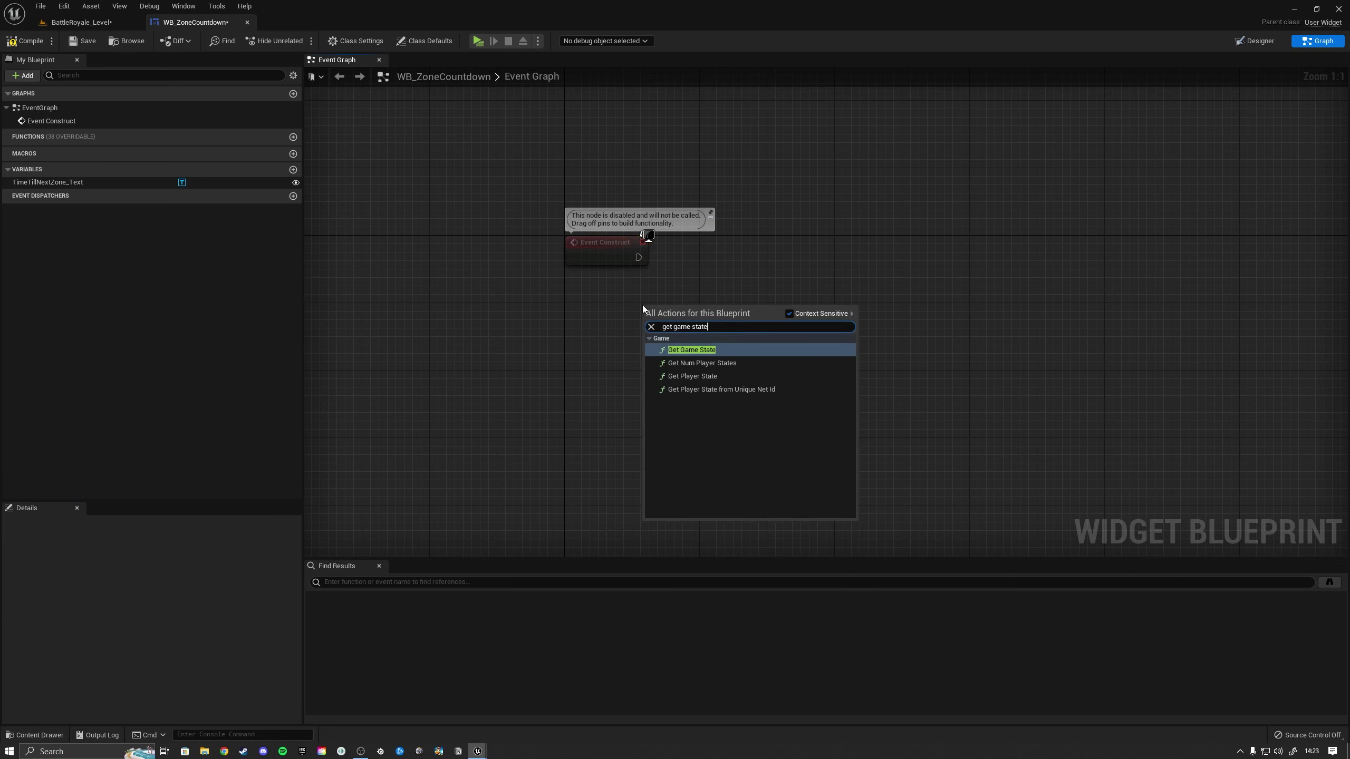
key(Return)
Step: Cast the game state to BP_Gameplay_GS and run the cast from Event Construct
drag(643, 305, 785, 297)
text(cast to gameplay)
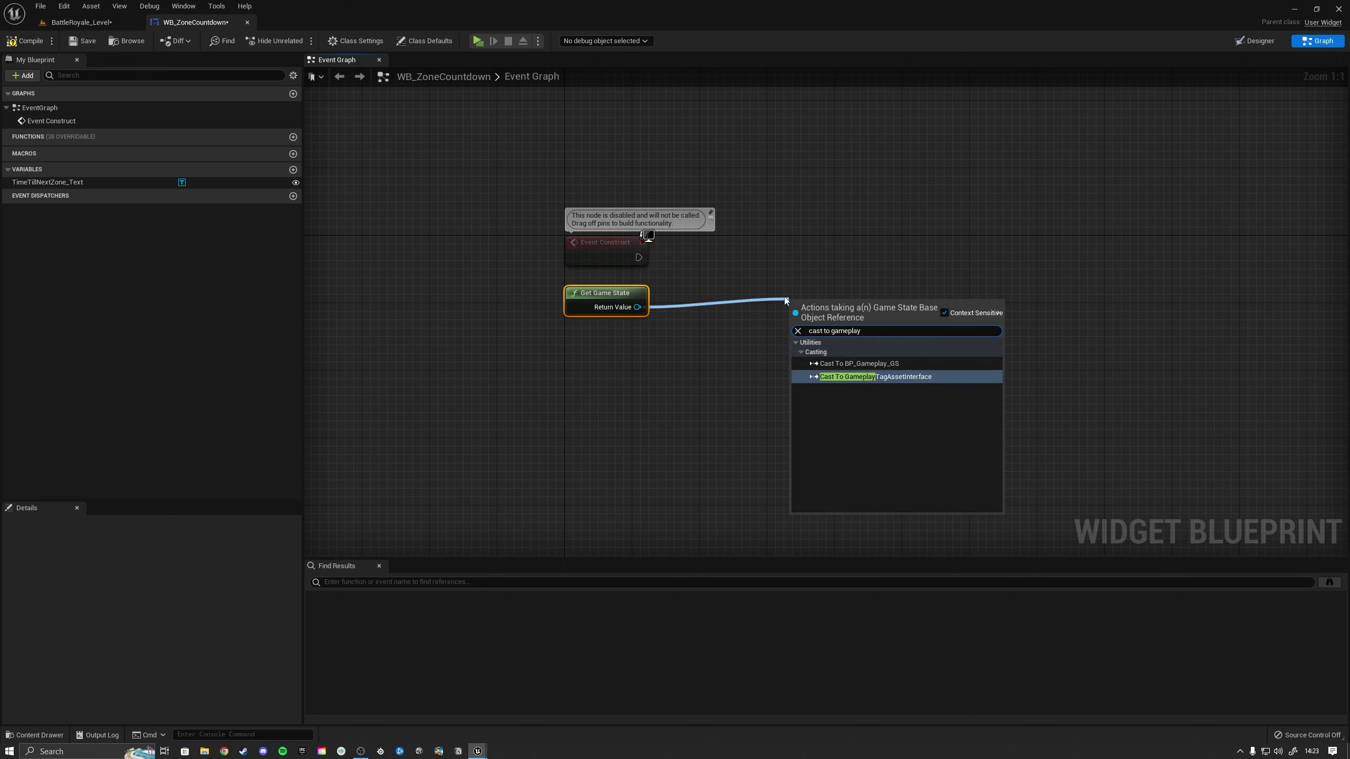
key(Up)
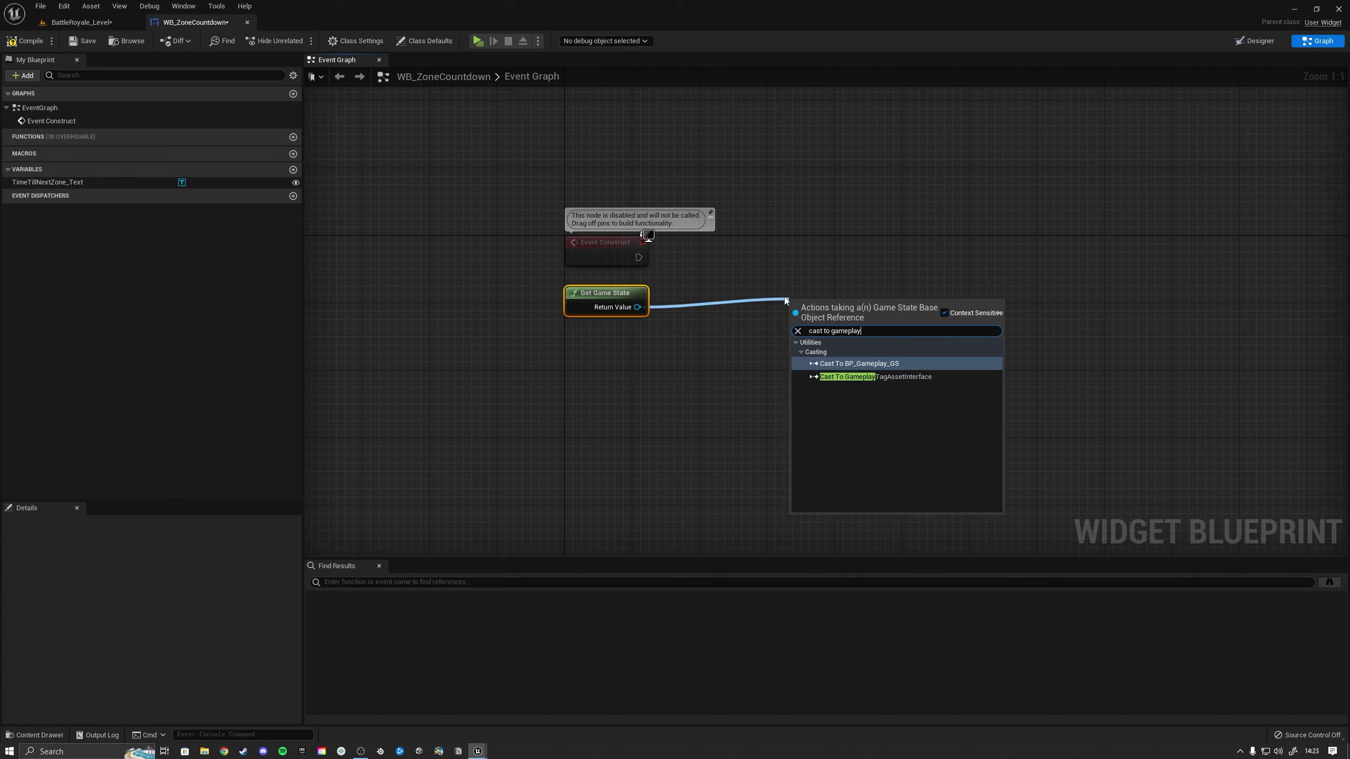
key(Return)
drag(794, 307, 714, 241)
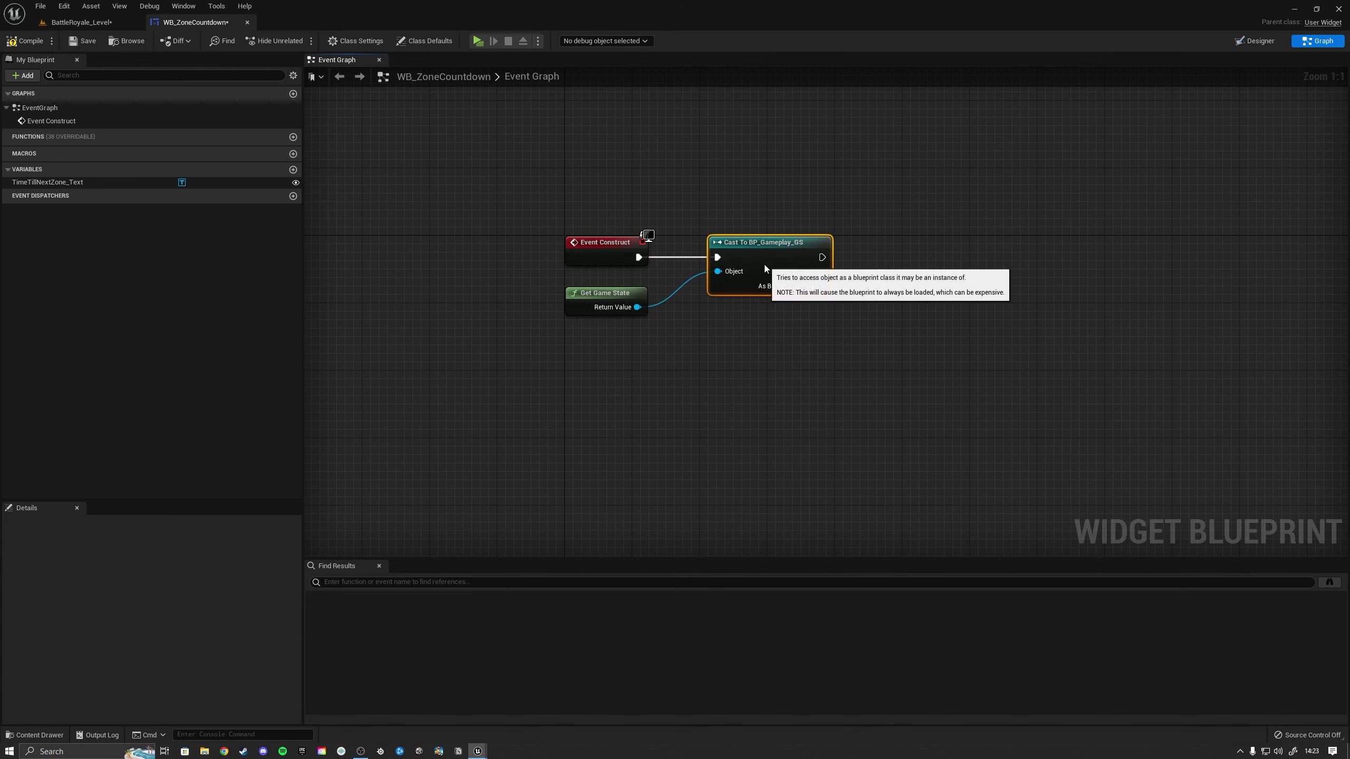
Step: Promote the cast's As BP Gameplay GS output to a variable, with its Set node following the cast
right_drag(770, 270, 681, 272)
drag(733, 288, 821, 261)
click(903, 330)
click(926, 320)
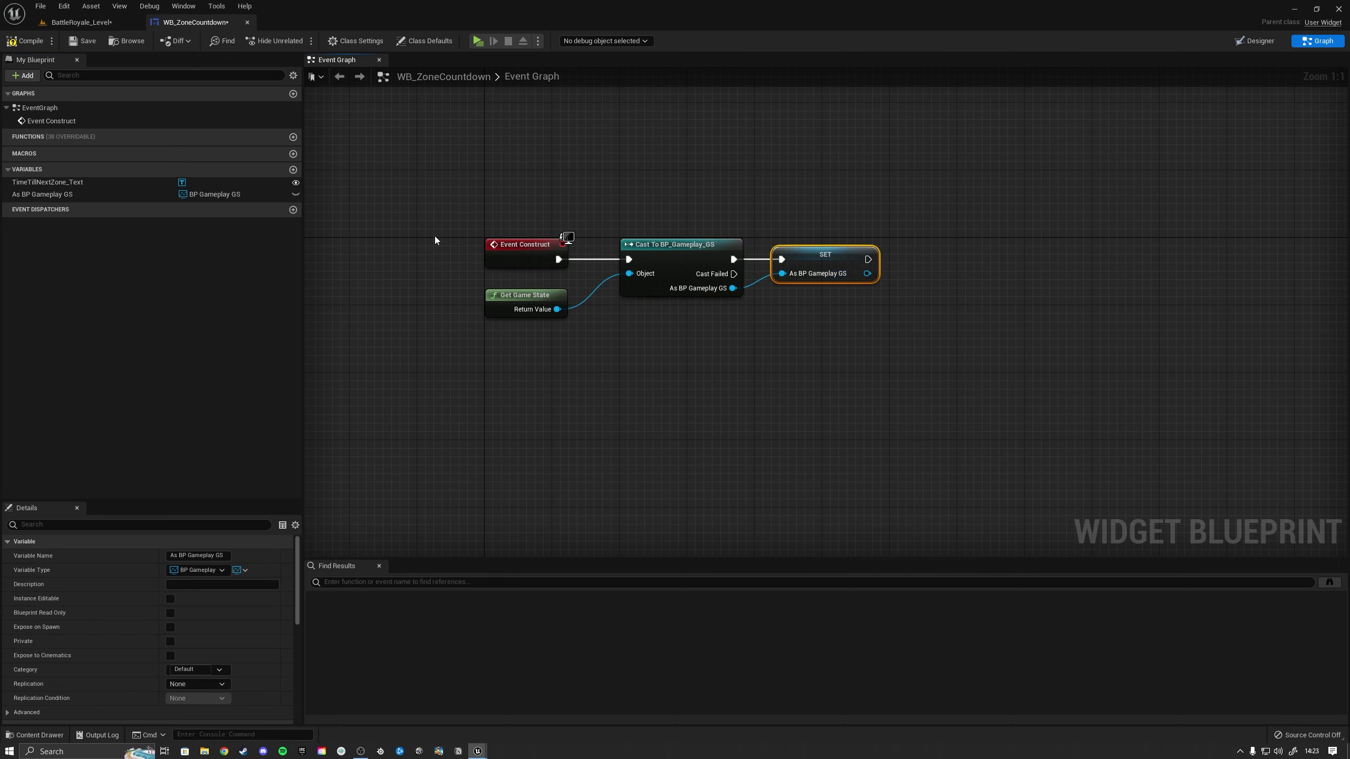
Step: Compile and save WB_ZoneCountdown, and move the Get Game State node closer to the cast node
click(27, 41)
click(83, 41)
drag(538, 299, 565, 291)
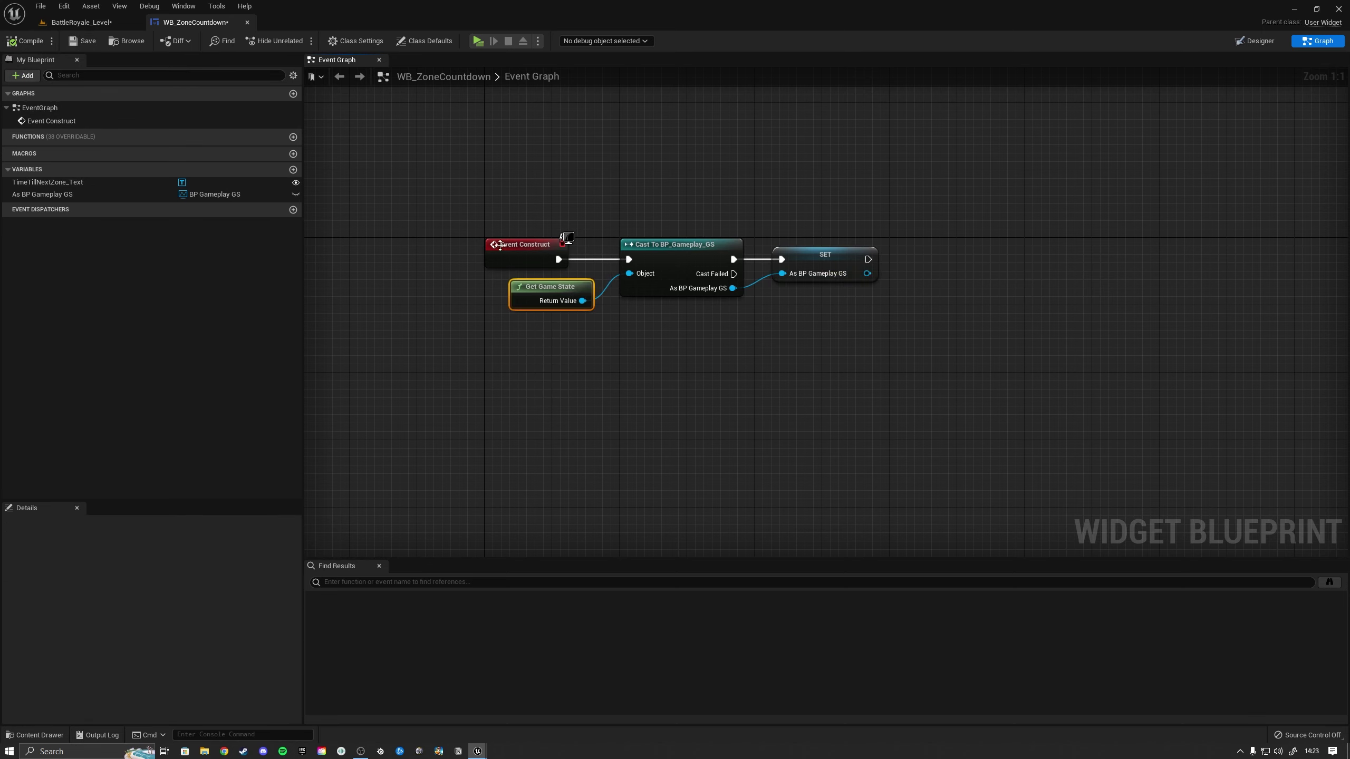
click(92, 23)
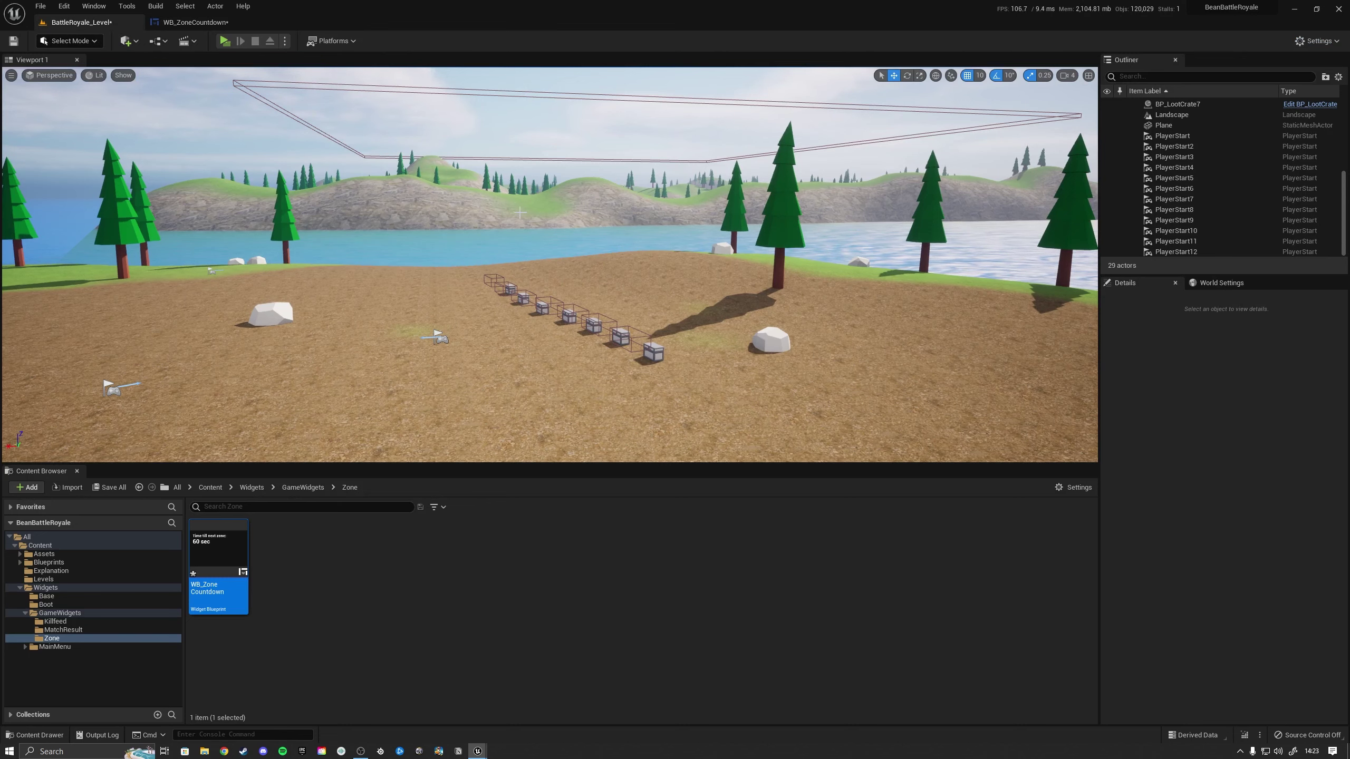
right_drag(520, 212, 520, 181)
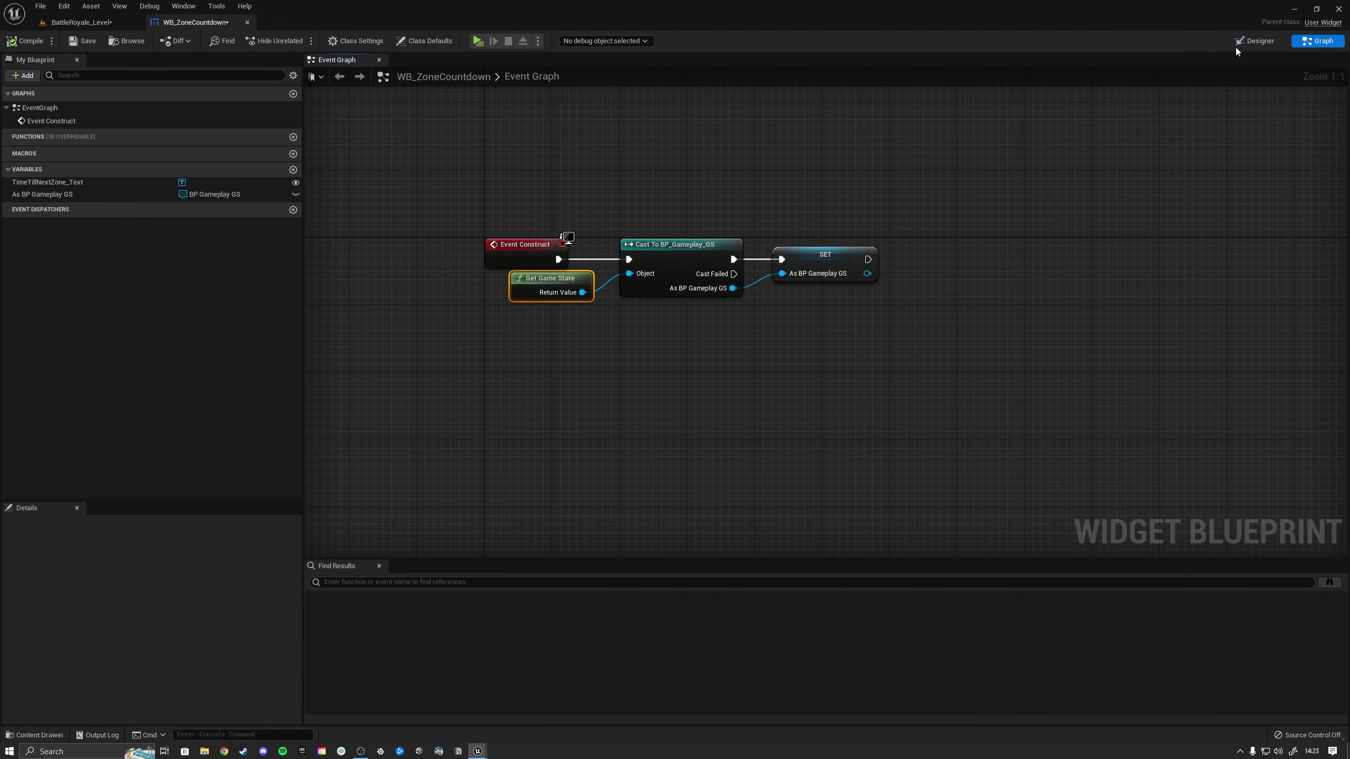
Step: Create a text binding function for the "60 sec" text of WB_ZoneCountdown
click(1254, 41)
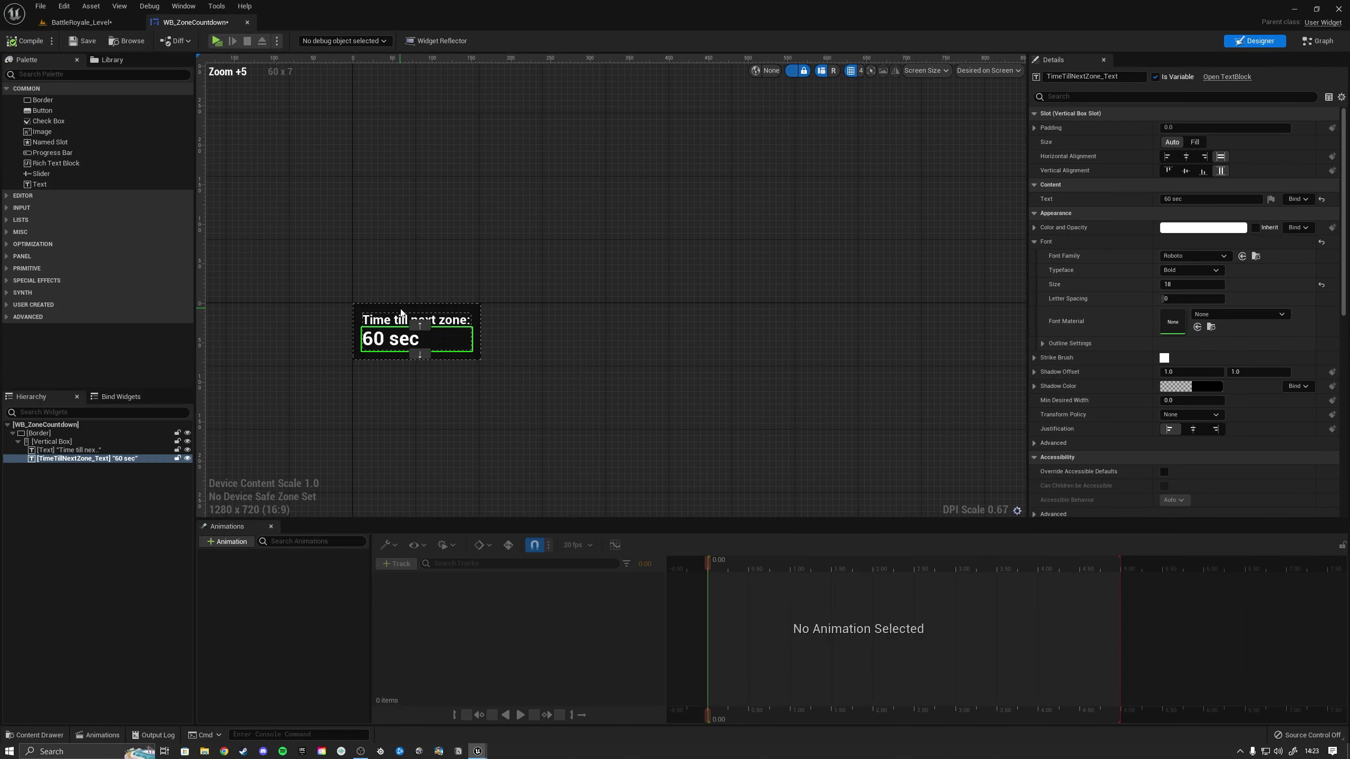
click(1297, 198)
click(1291, 229)
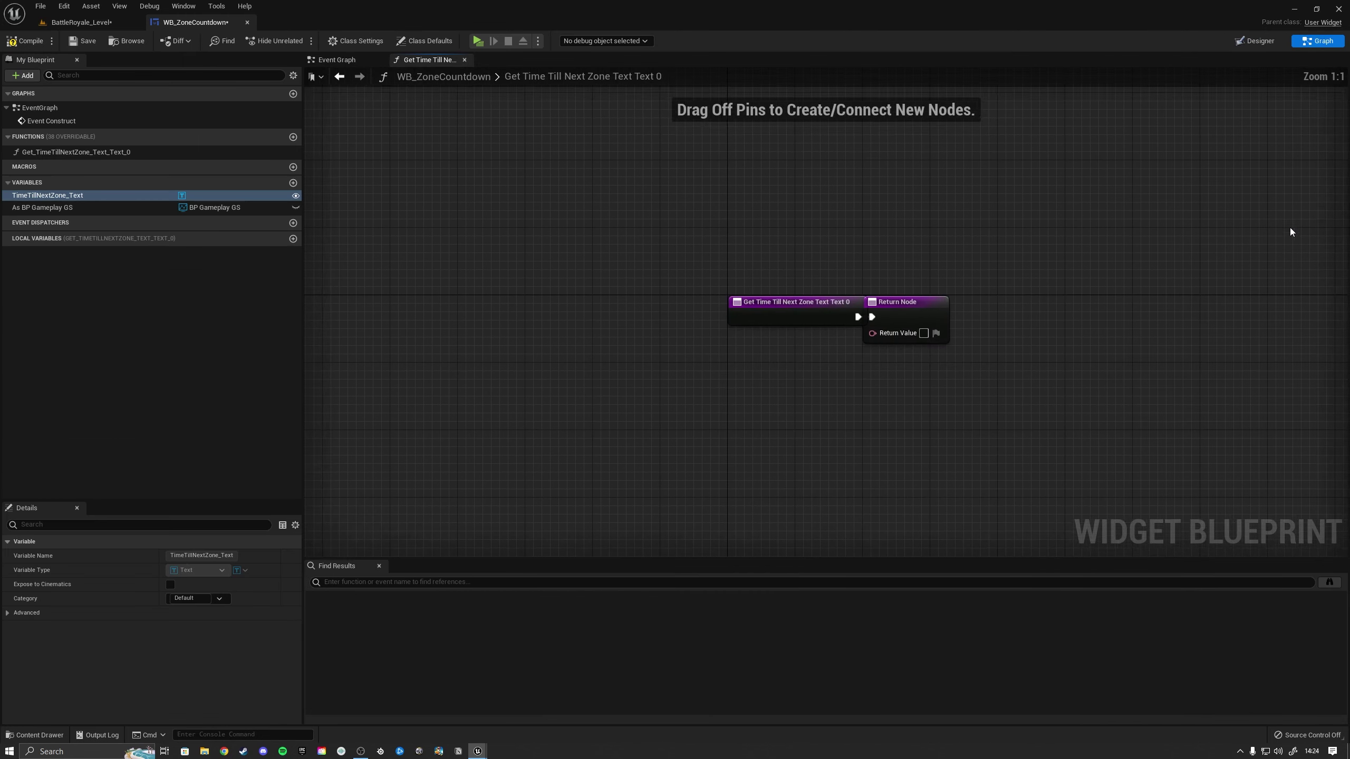
Step: Rename the new binding function to Get_TimeTillNextZone_Text
click(154, 153)
click(154, 154)
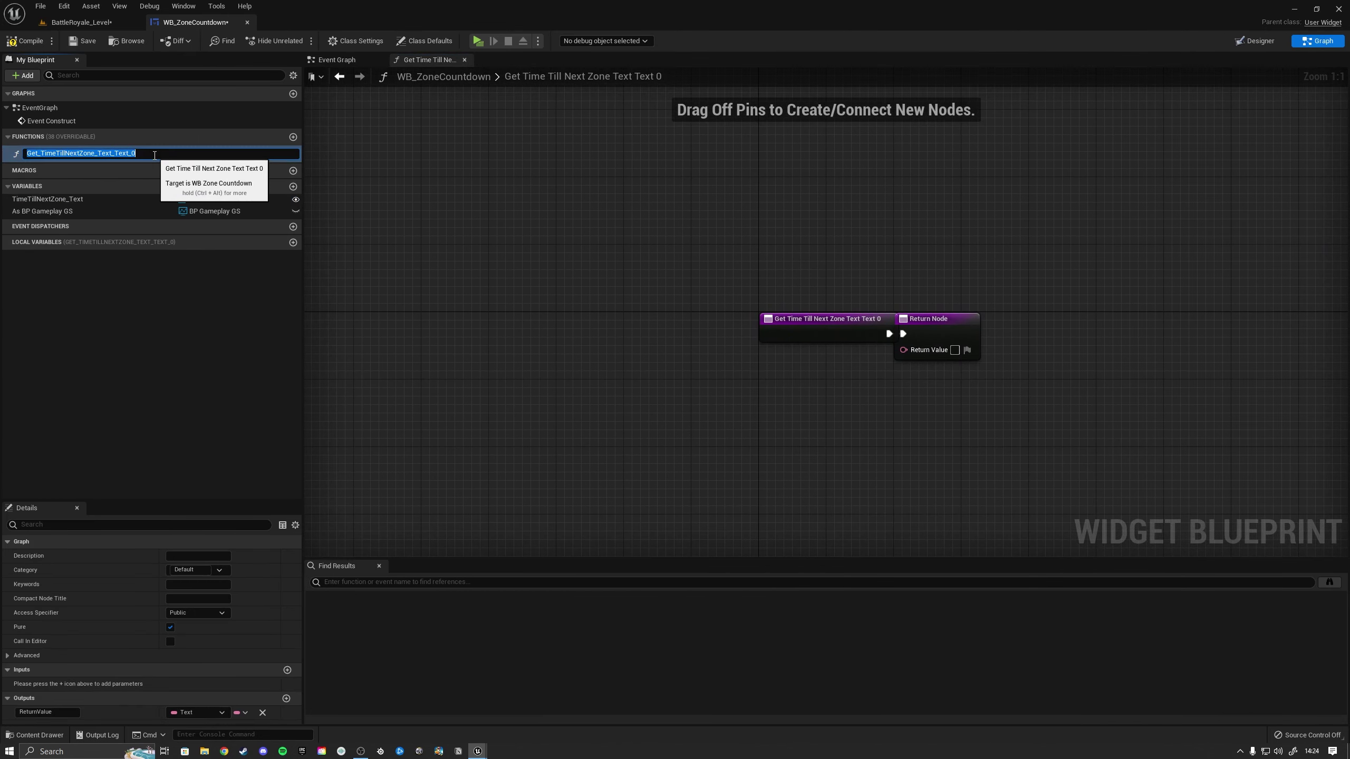
click(154, 154)
key(BackSpace)
key(BackSpace)
key(BackSpace)
key(BackSpace)
key(BackSpace)
key(BackSpace)
key(BackSpace)
key(Return)
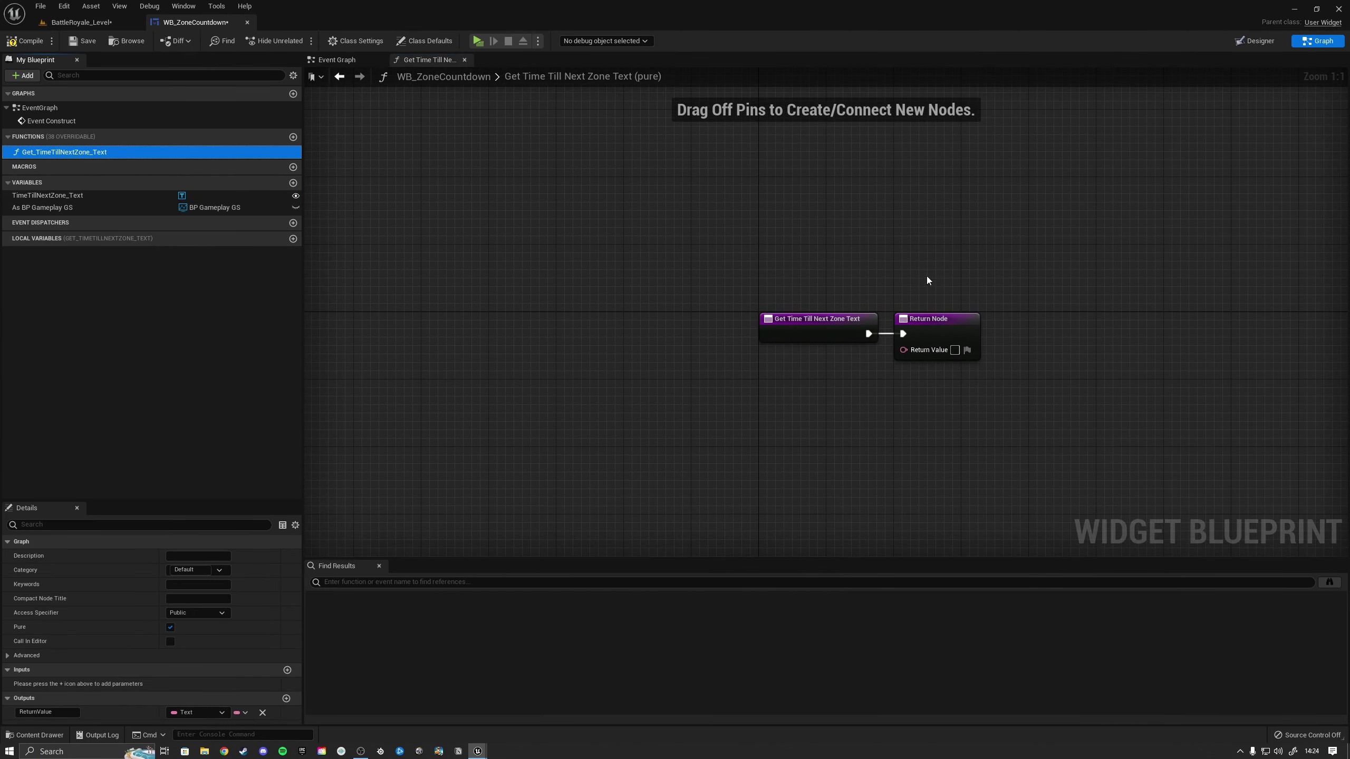
Step: Move the Return Node well away from the function's entry node, then save and close WB_ZoneCountdown
right_drag(928, 280, 439, 248)
drag(476, 331, 821, 326)
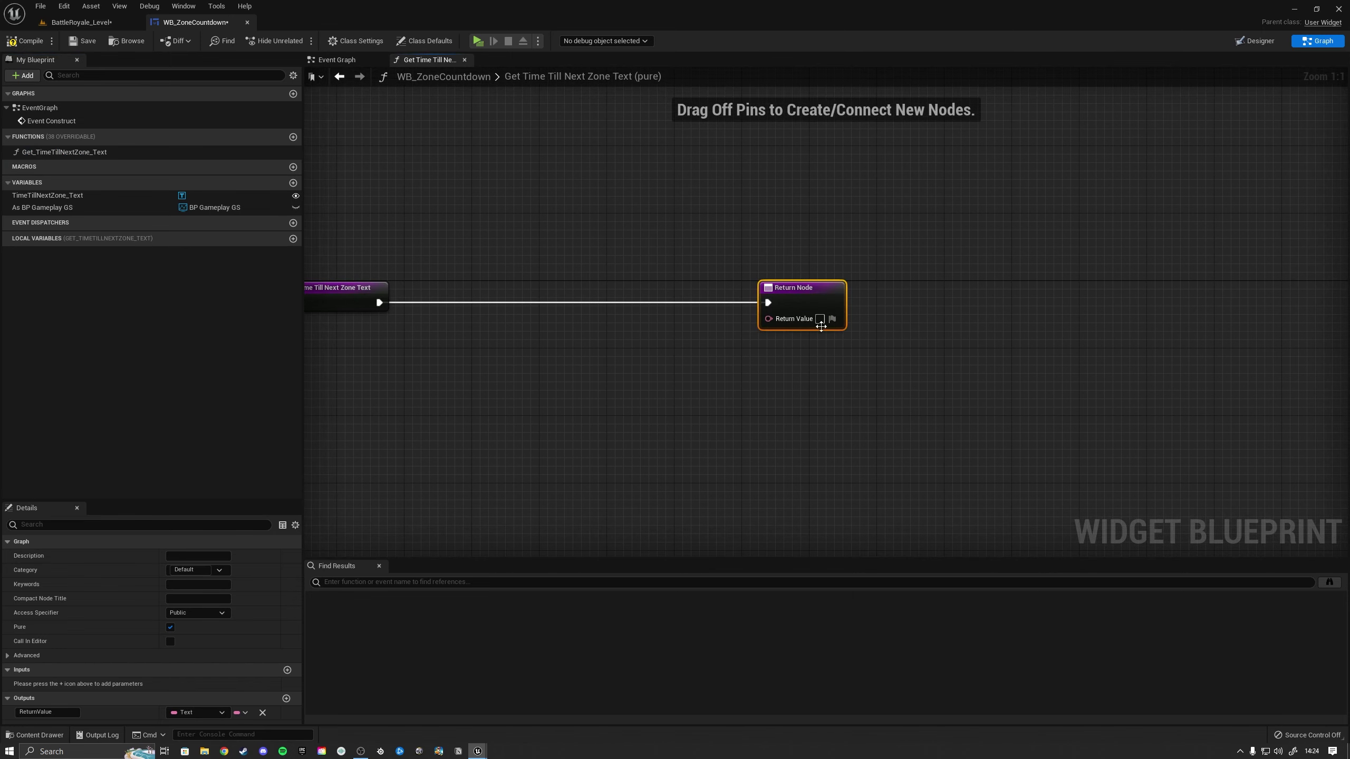
click(807, 370)
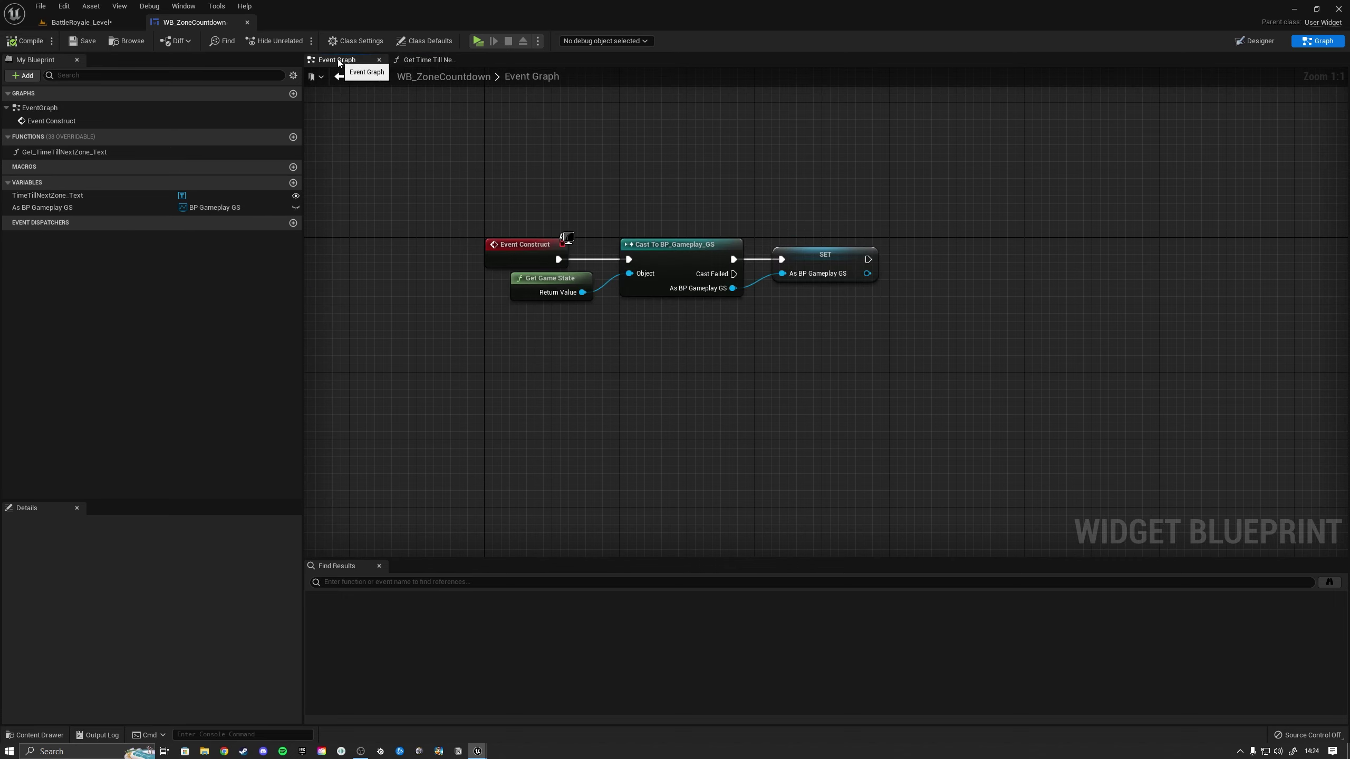
click(247, 21)
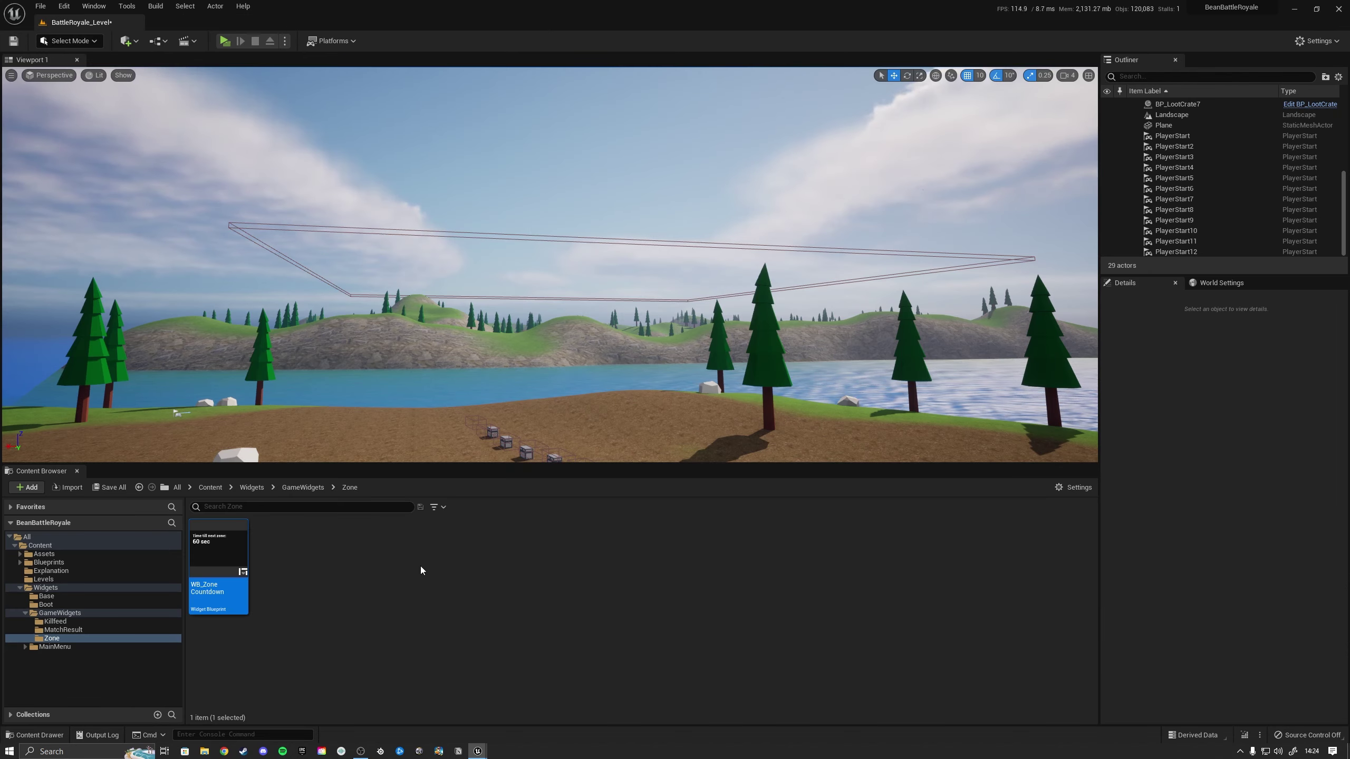
Step: Open WB_Gameplay_HUD from the GameWidgets folder and dock its editor in the main window
click(320, 573)
click(61, 630)
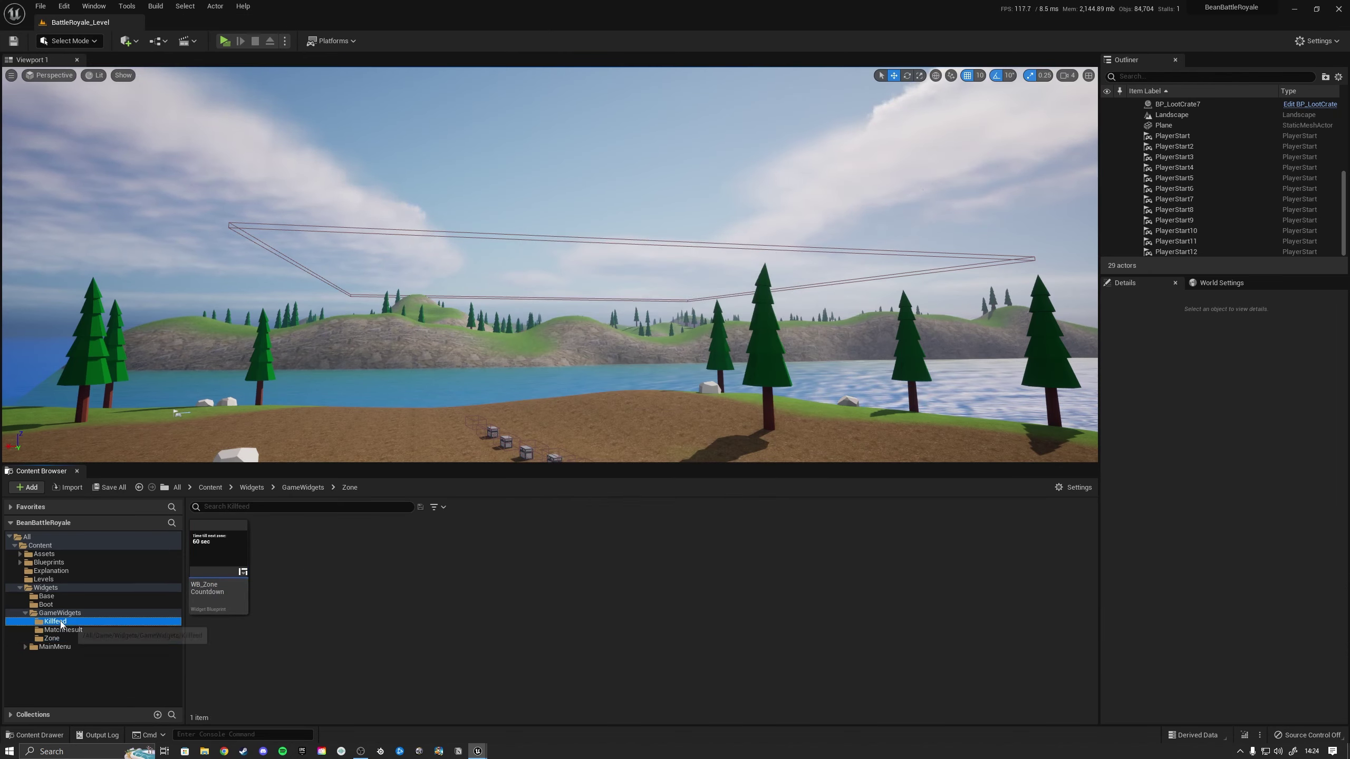
click(60, 613)
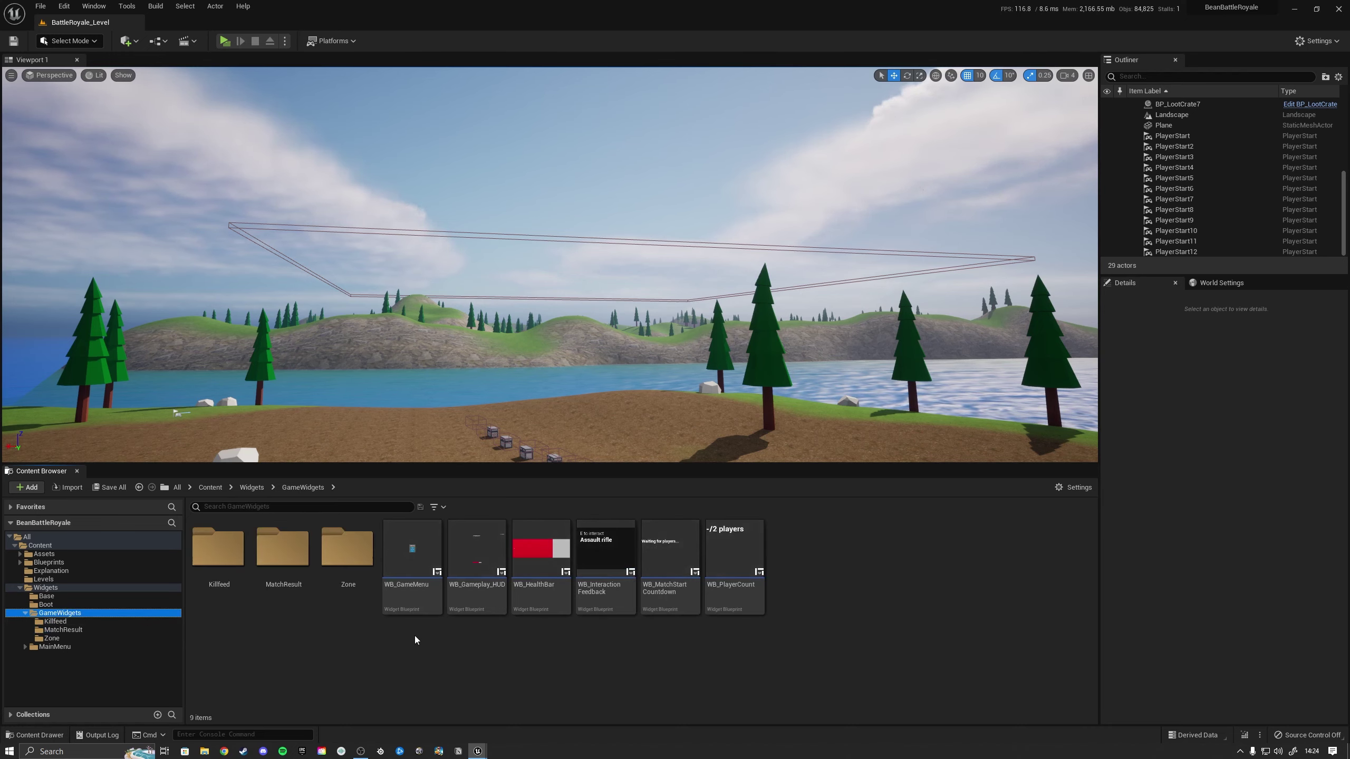
click(476, 602)
double_click(476, 603)
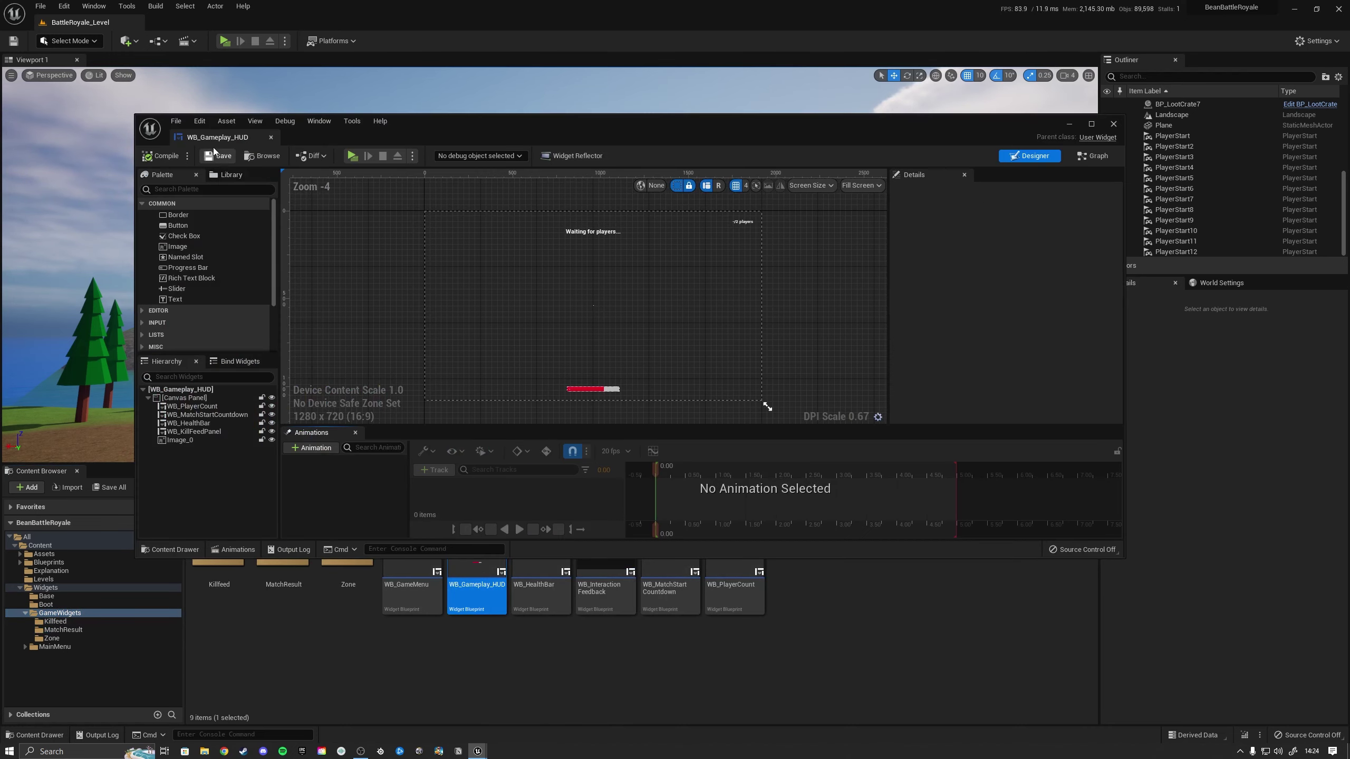
drag(213, 148, 194, 30)
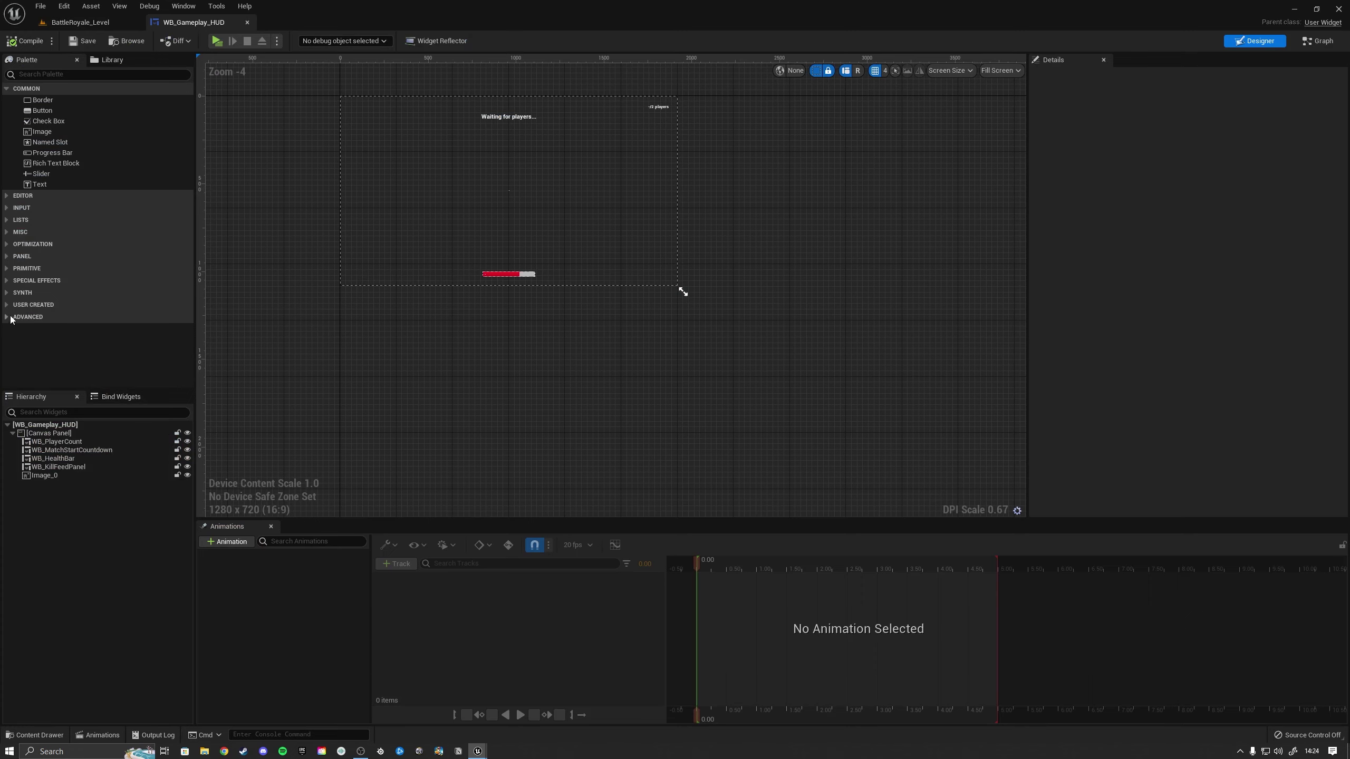
Step: Add the user-created WB Zone Countdown widget to the HUD canvas, just below the player count
click(11, 304)
scroll(84, 324, down, 3)
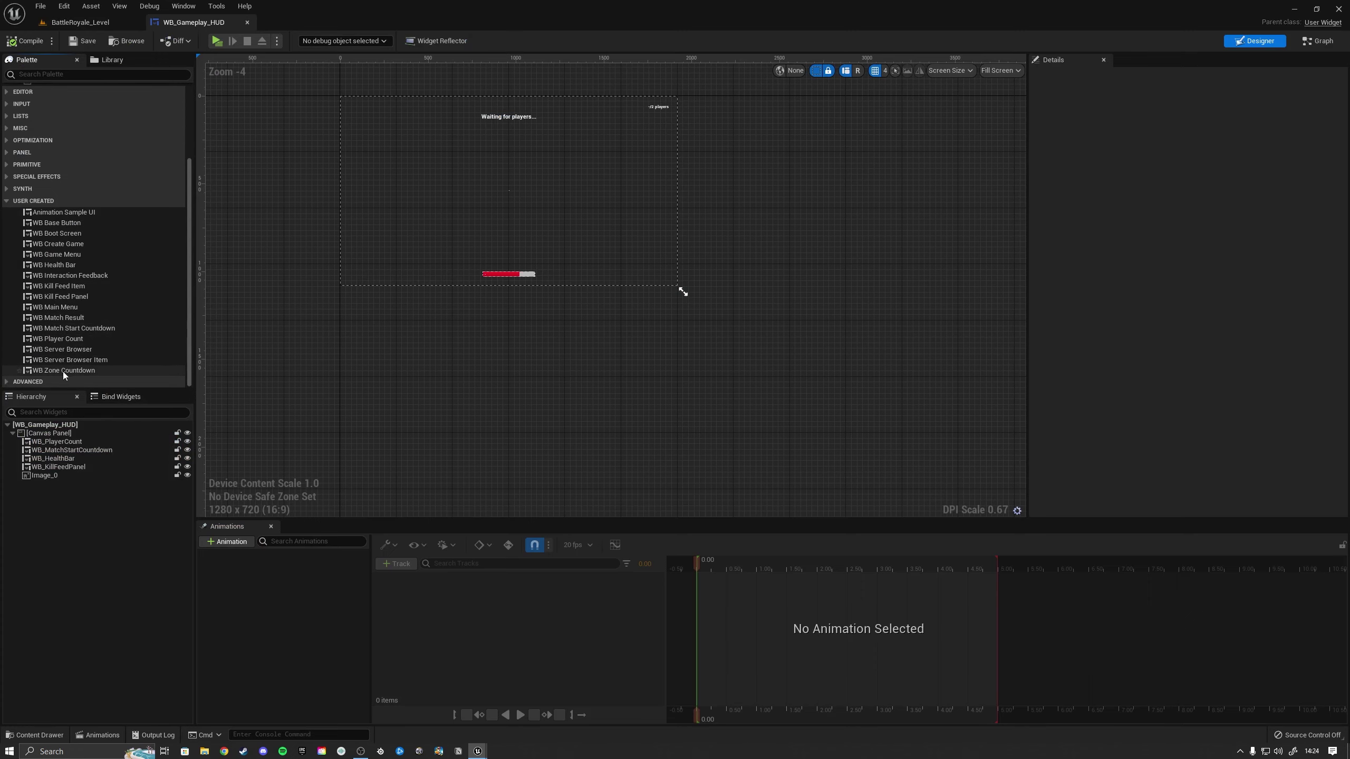
drag(63, 371, 644, 131)
scroll(666, 139, up, 7)
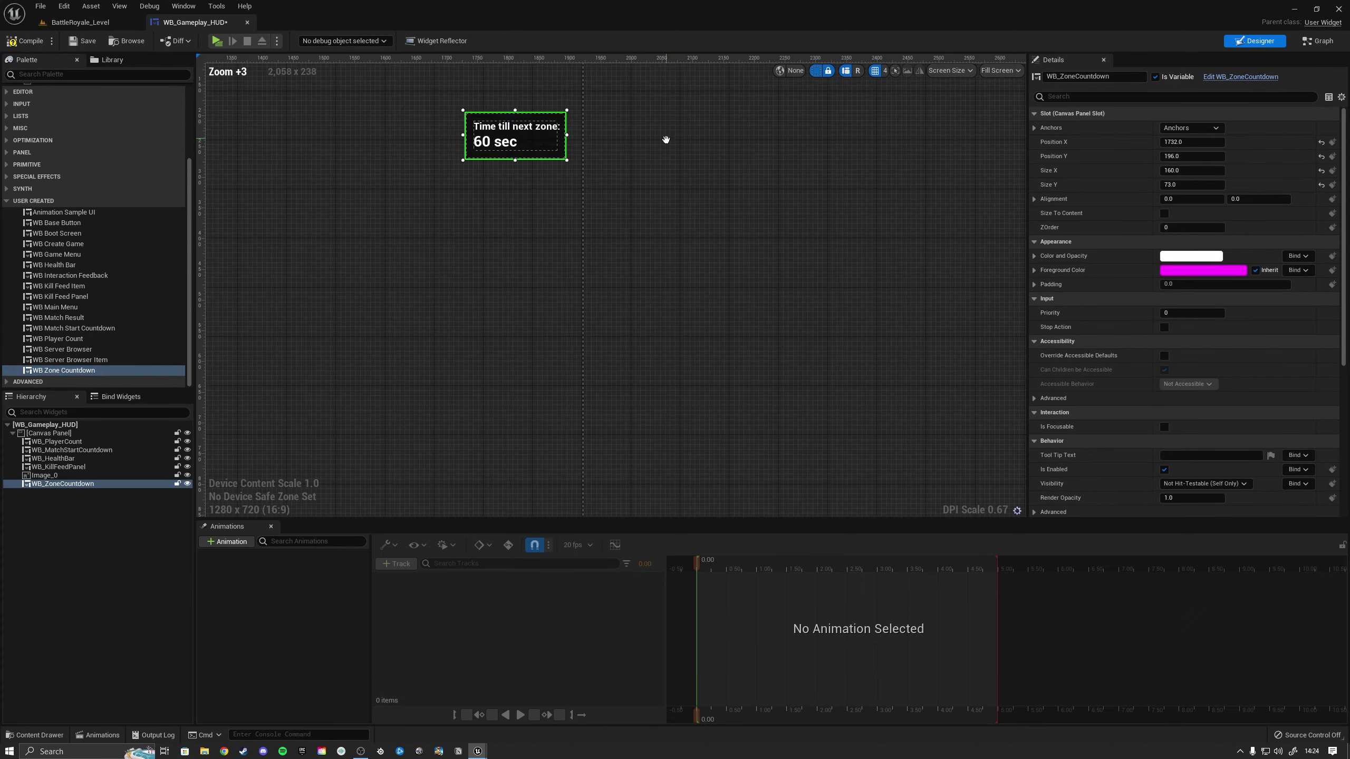
right_drag(666, 139, 742, 266)
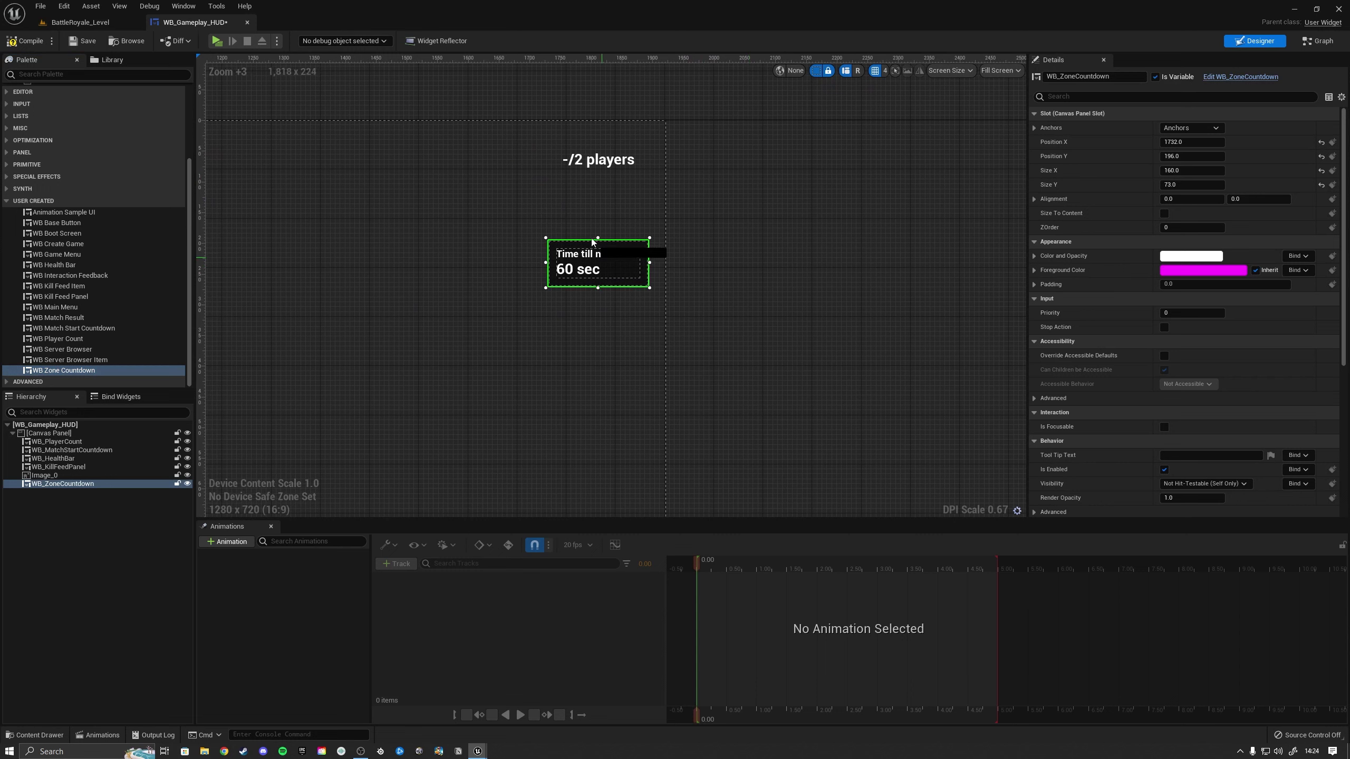
drag(644, 253, 662, 224)
Step: Anchor the zone countdown to the canvas's top-right corner, with its position and alignment snapped to that corner
click(1191, 128)
ctrl+click(1253, 153)
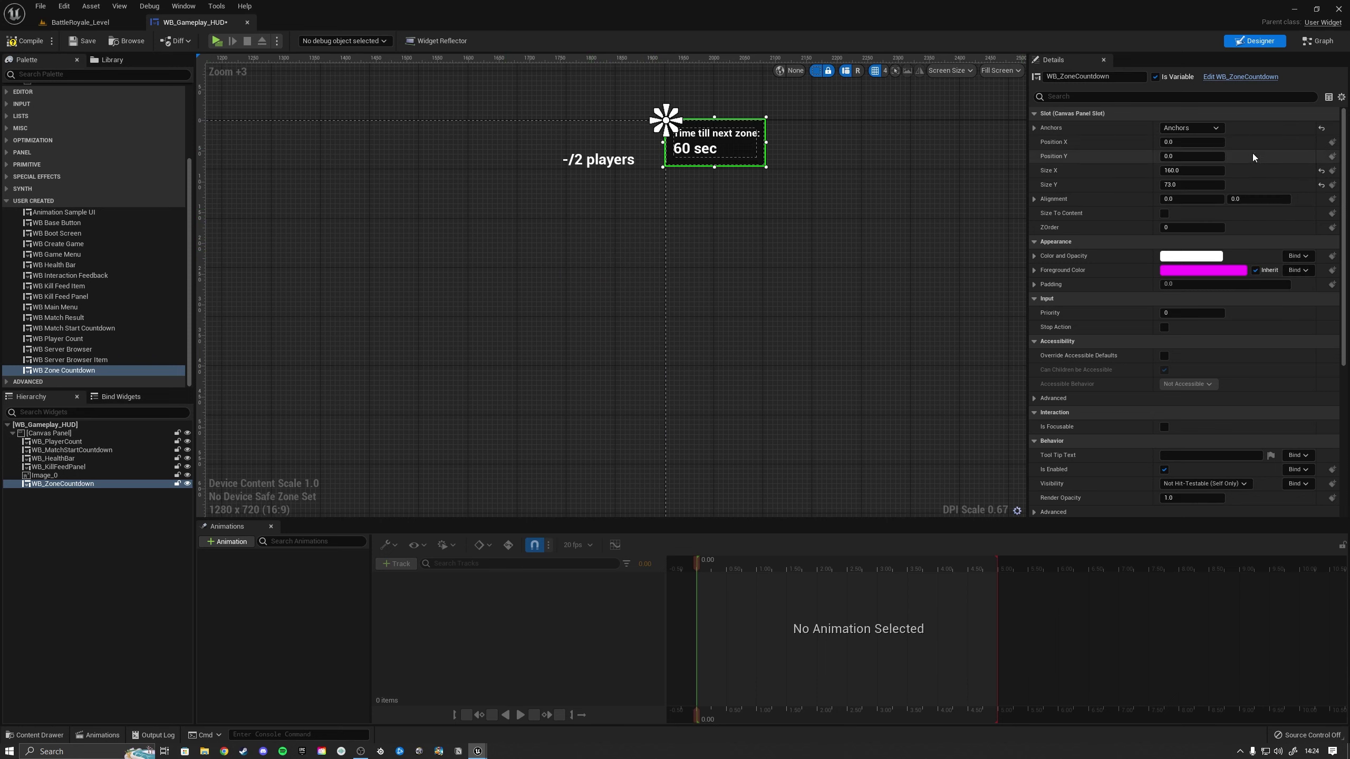
click(1190, 127)
ctrl+shift+click(1242, 153)
Step: Set the zone countdown's Position X to -50 and Position Y to 150, then save and close WB_Gameplay_HUD
click(1185, 141)
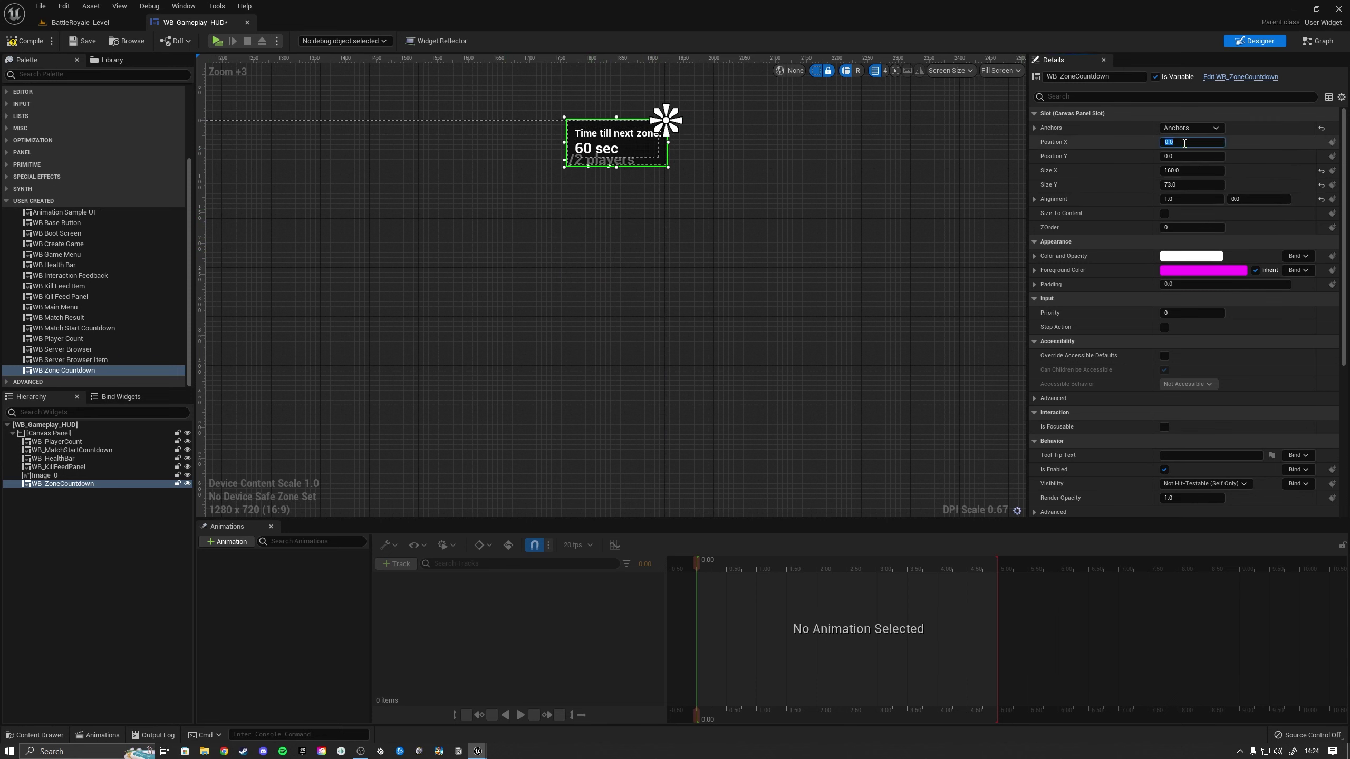
text(-50)
key(Return)
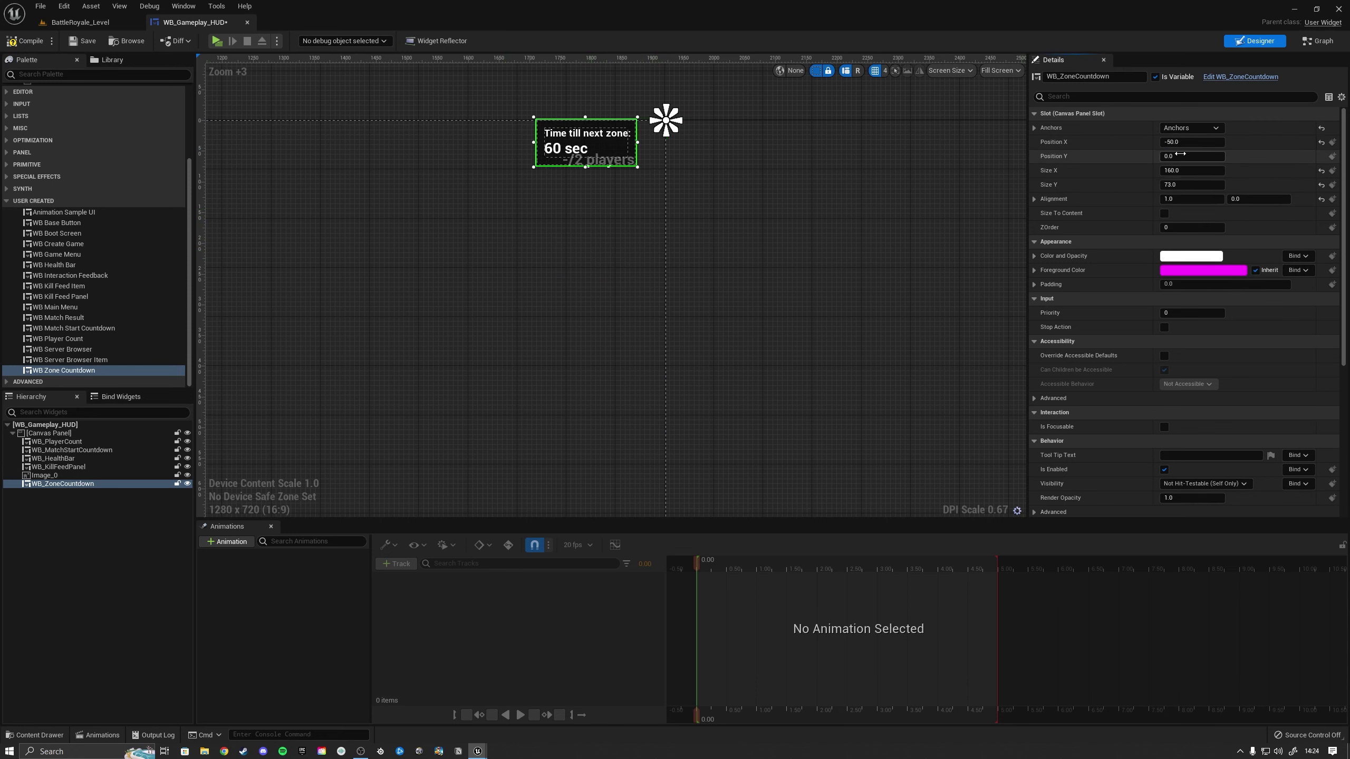
click(1180, 154)
text(200)
key(Return)
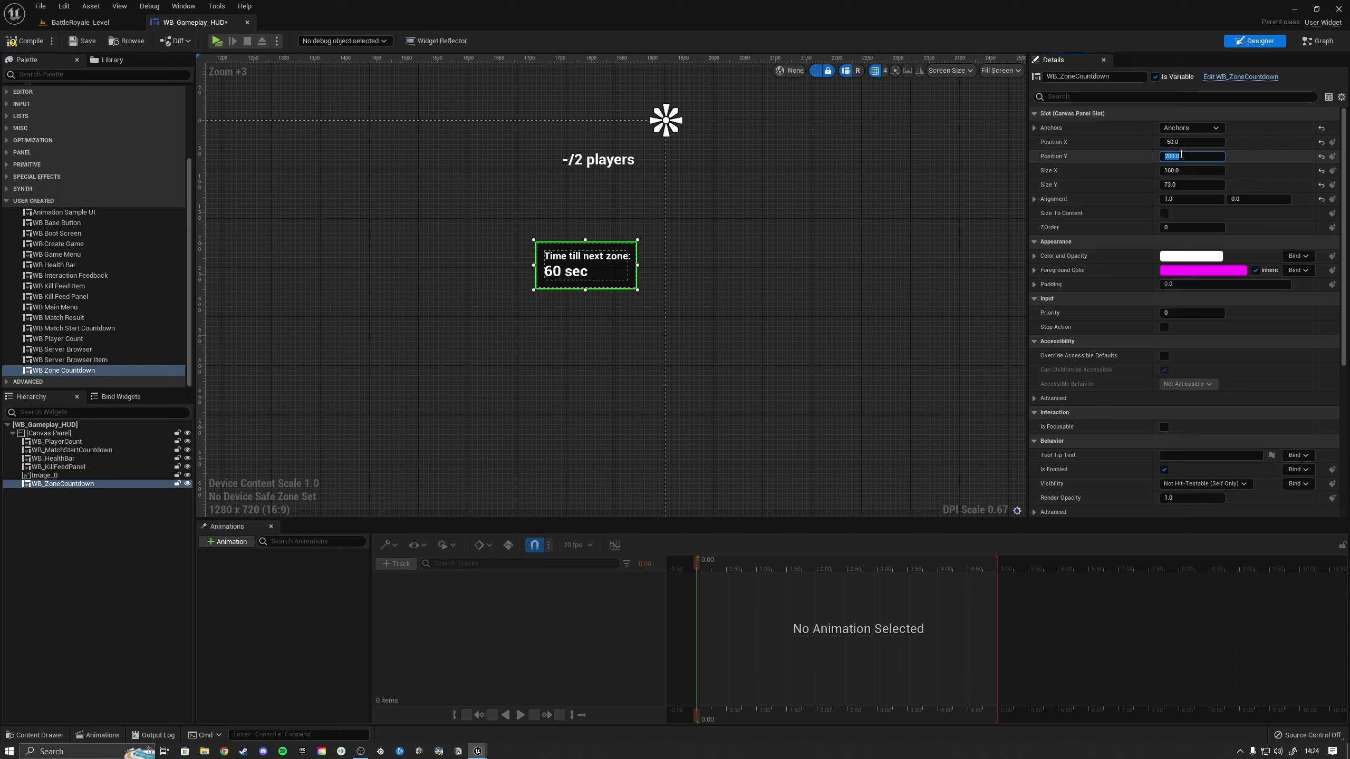
text(150)
key(Return)
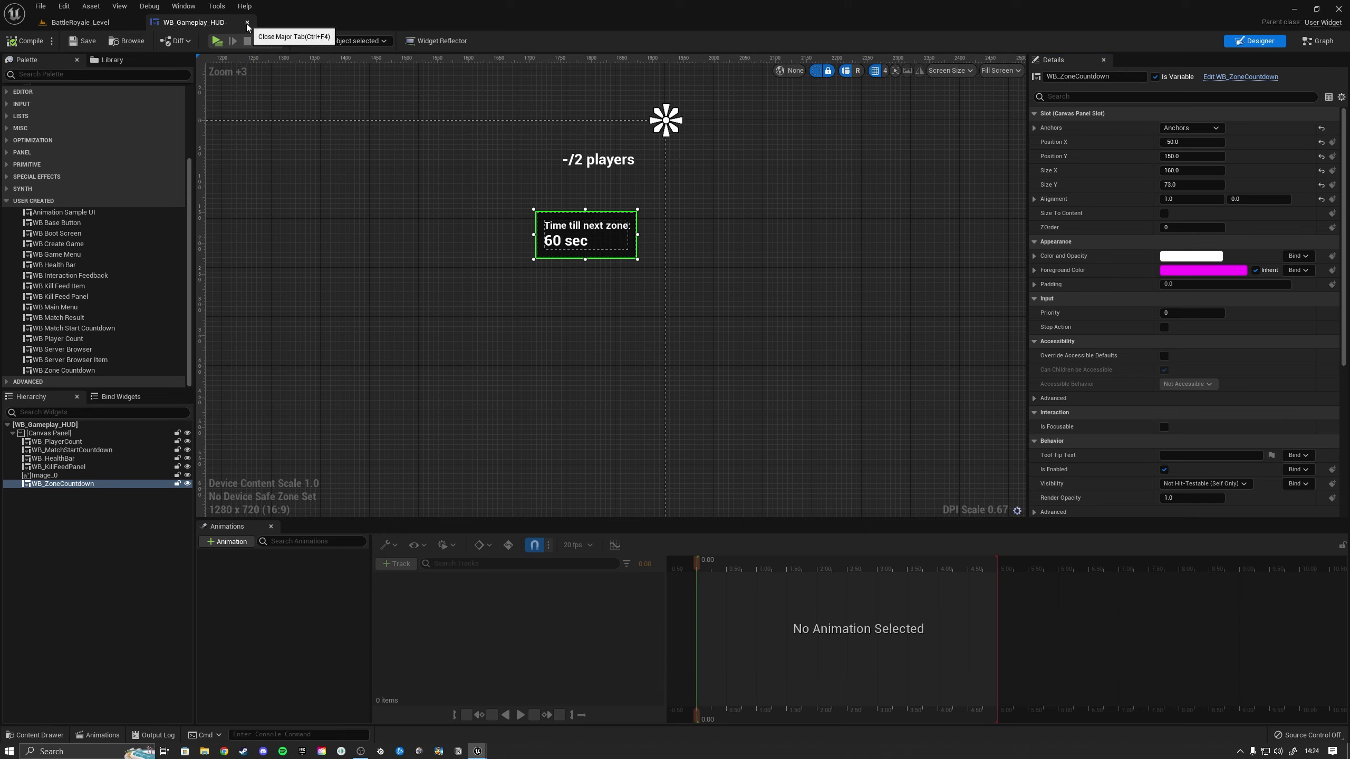
click(247, 21)
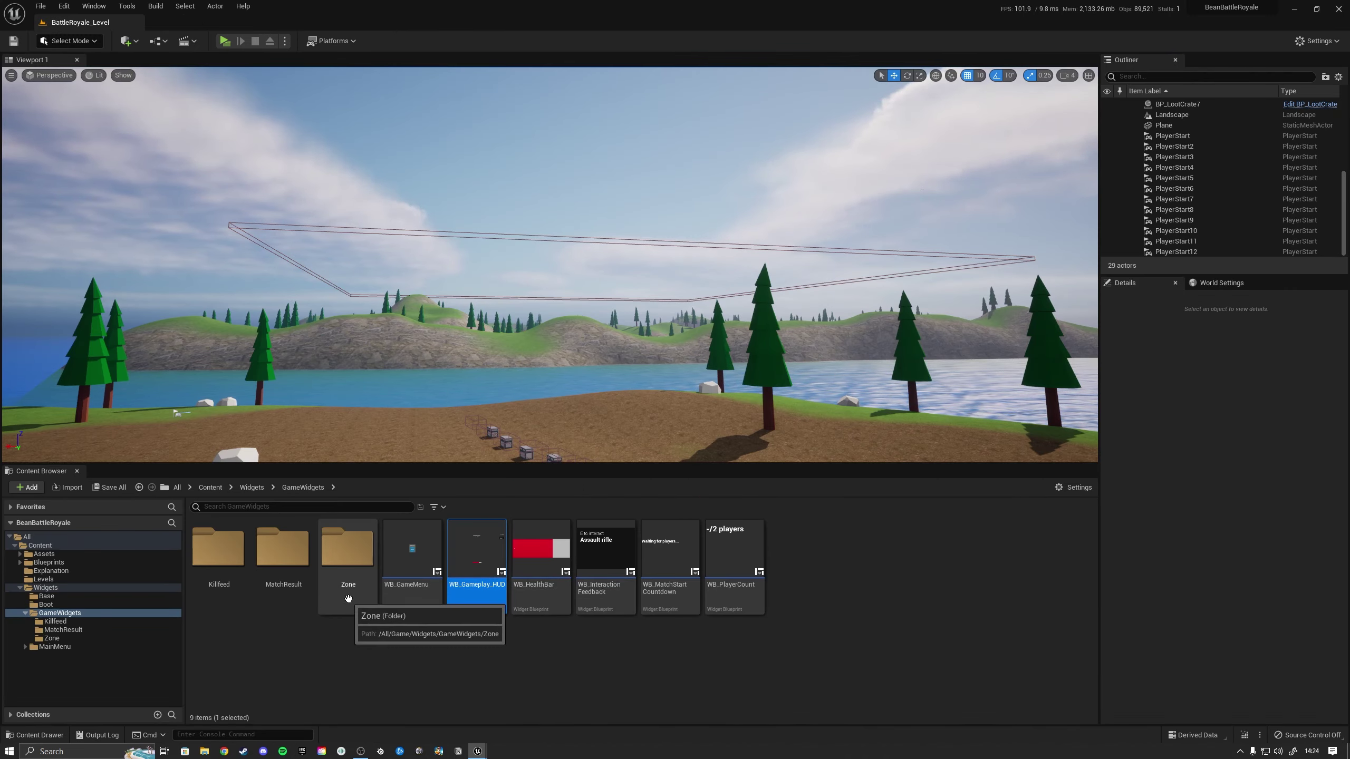
Step: Collapse the Widgets folder tree and open the Blueprints folder
click(26, 613)
click(20, 588)
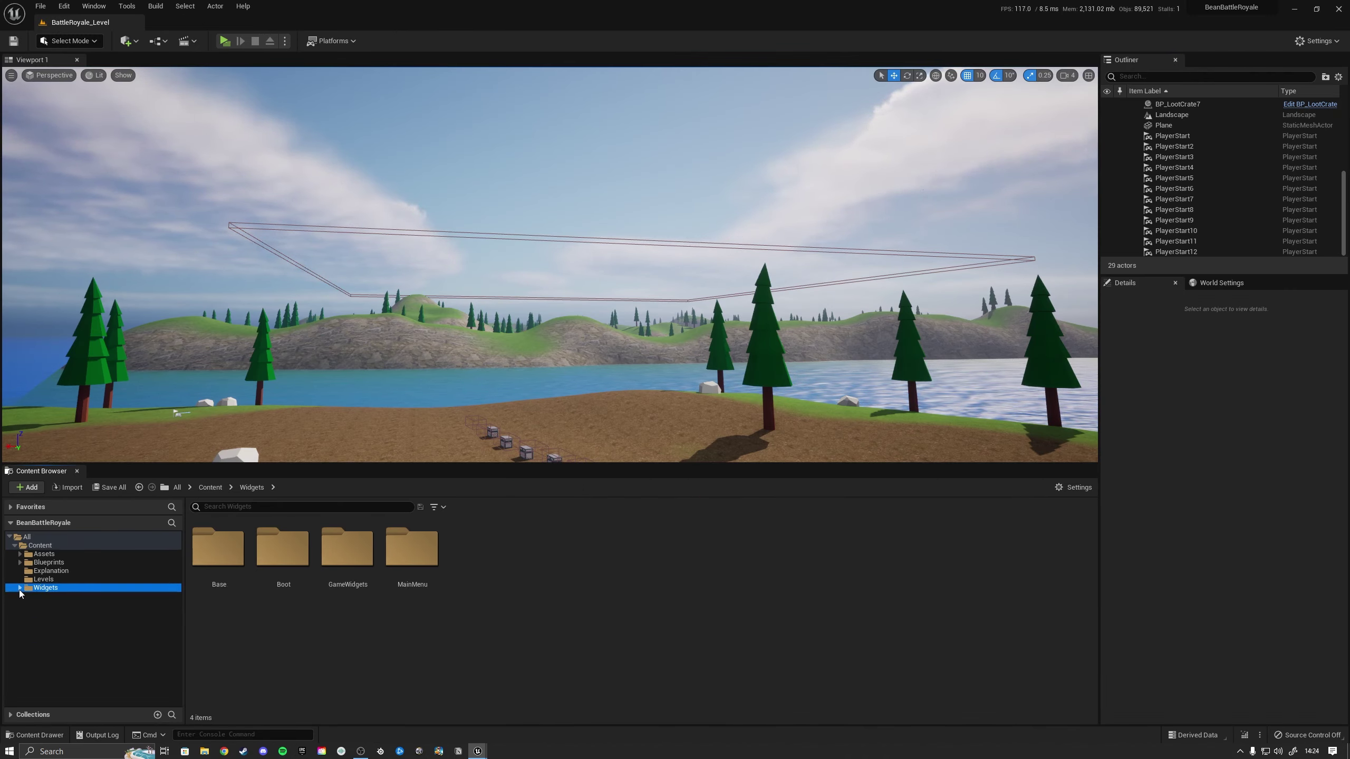
click(59, 562)
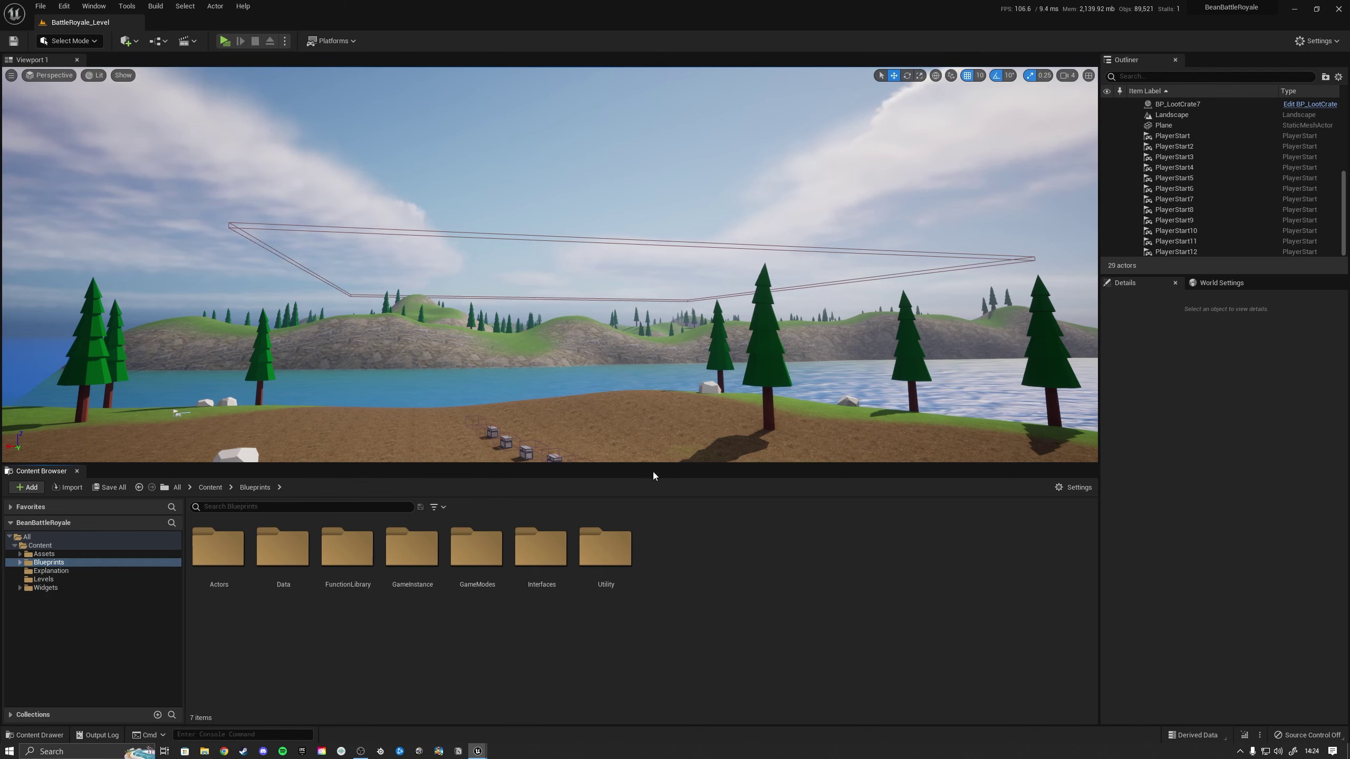
Step: Examine the whole island in the level and the area covered by BP_LootBox_Spawner
right_drag(714, 360, 671, 289)
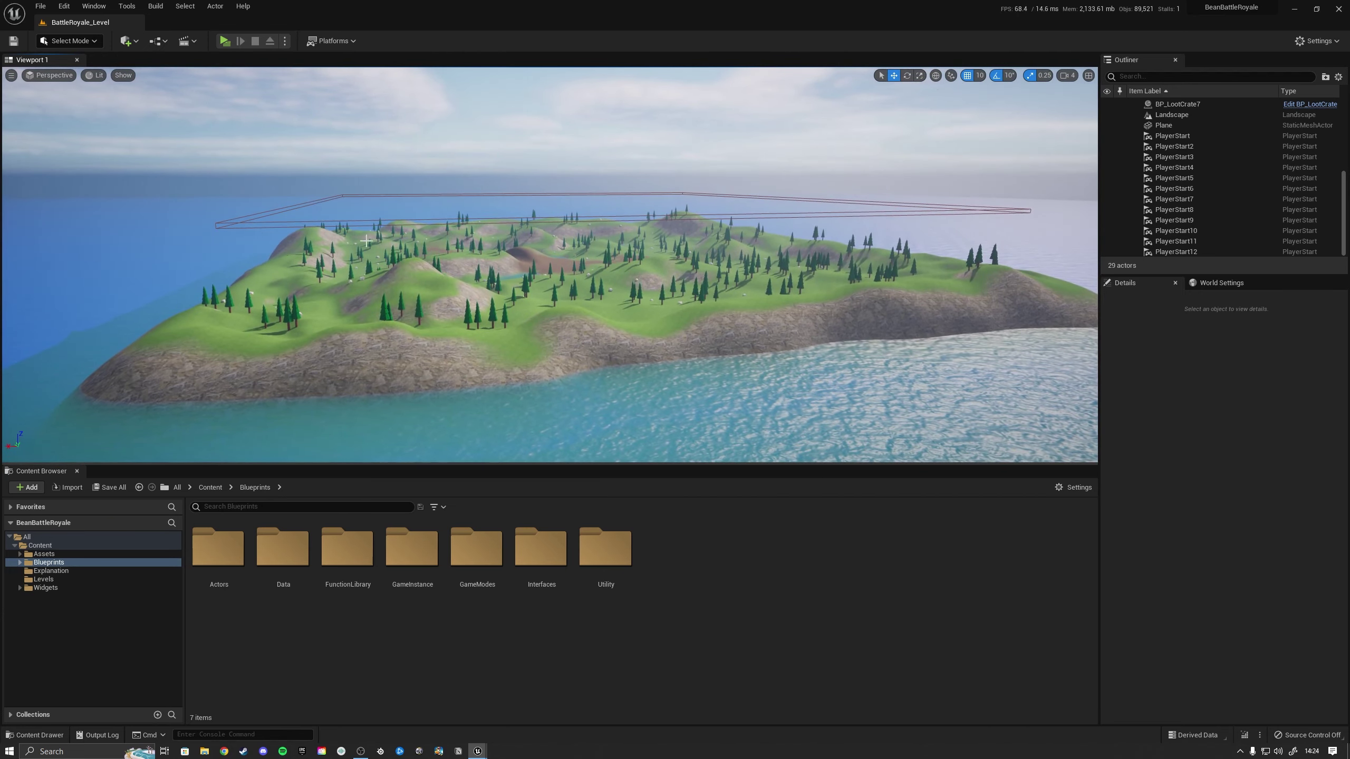
click(256, 223)
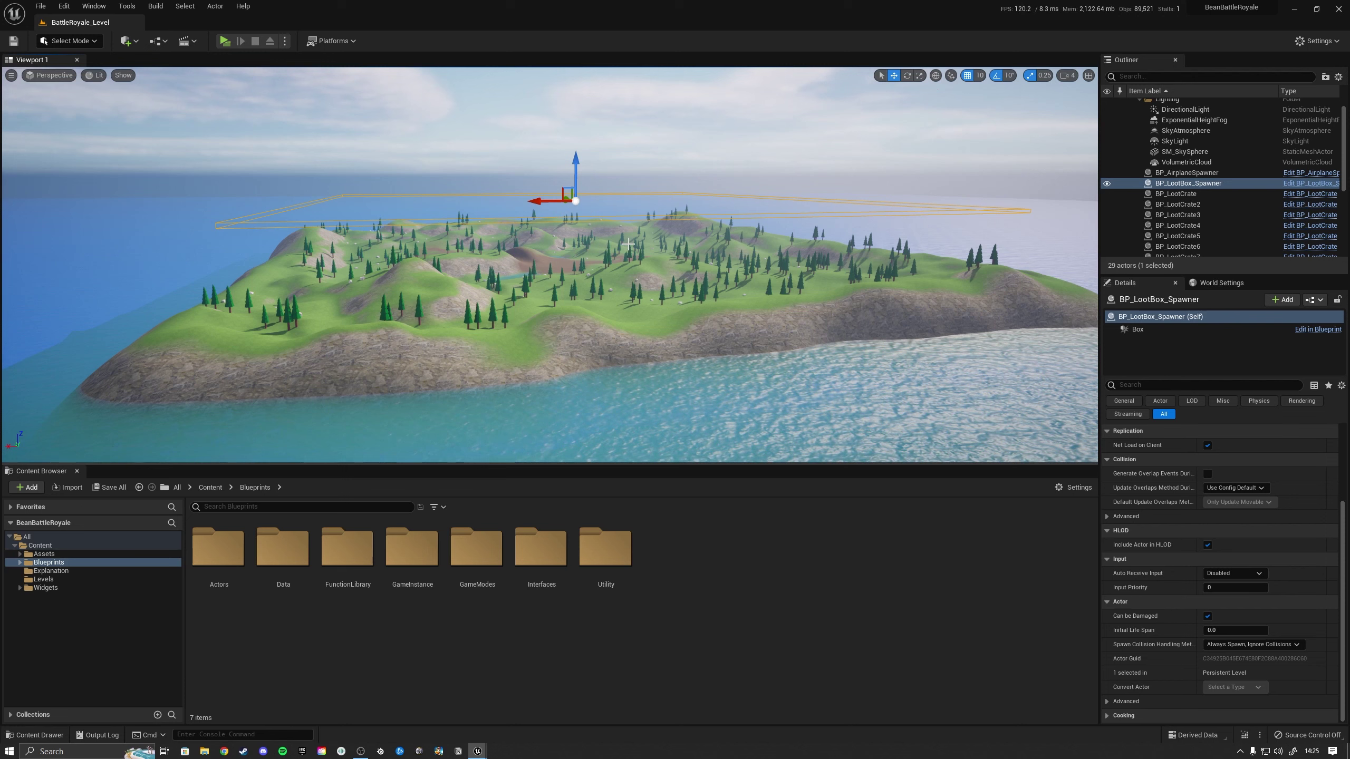
right_drag(628, 244, 530, 246)
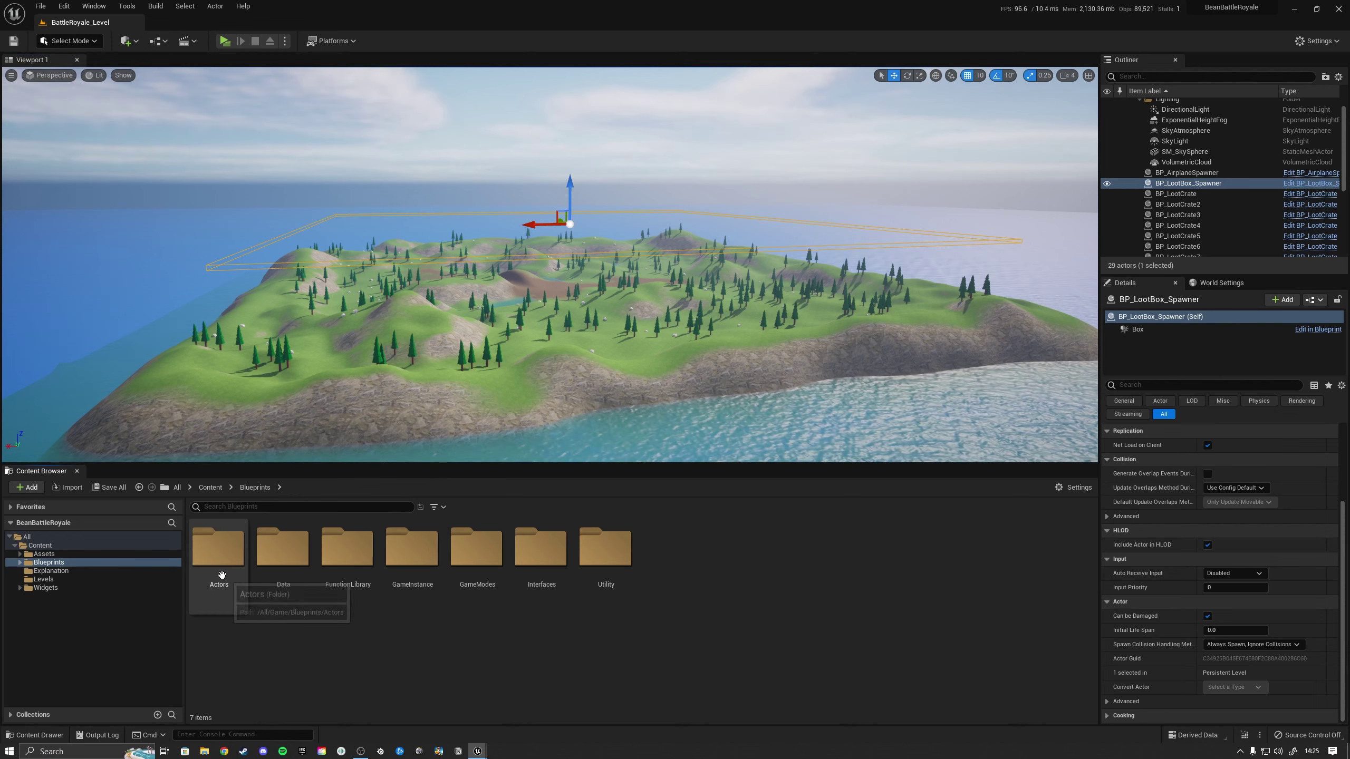
Step: Create a folder named Zone in Blueprints/Actors and open it
double_click(218, 550)
right_click(314, 657)
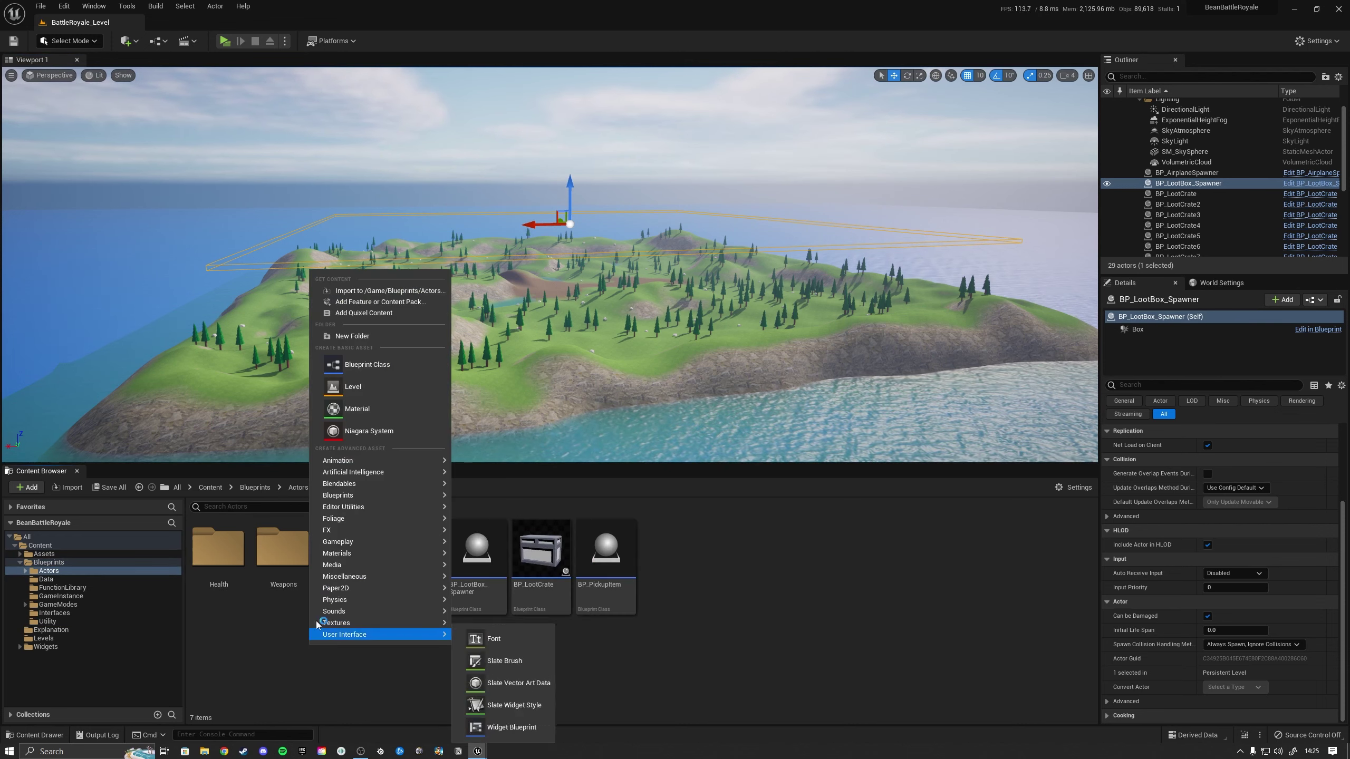
click(335, 363)
text(Zone)
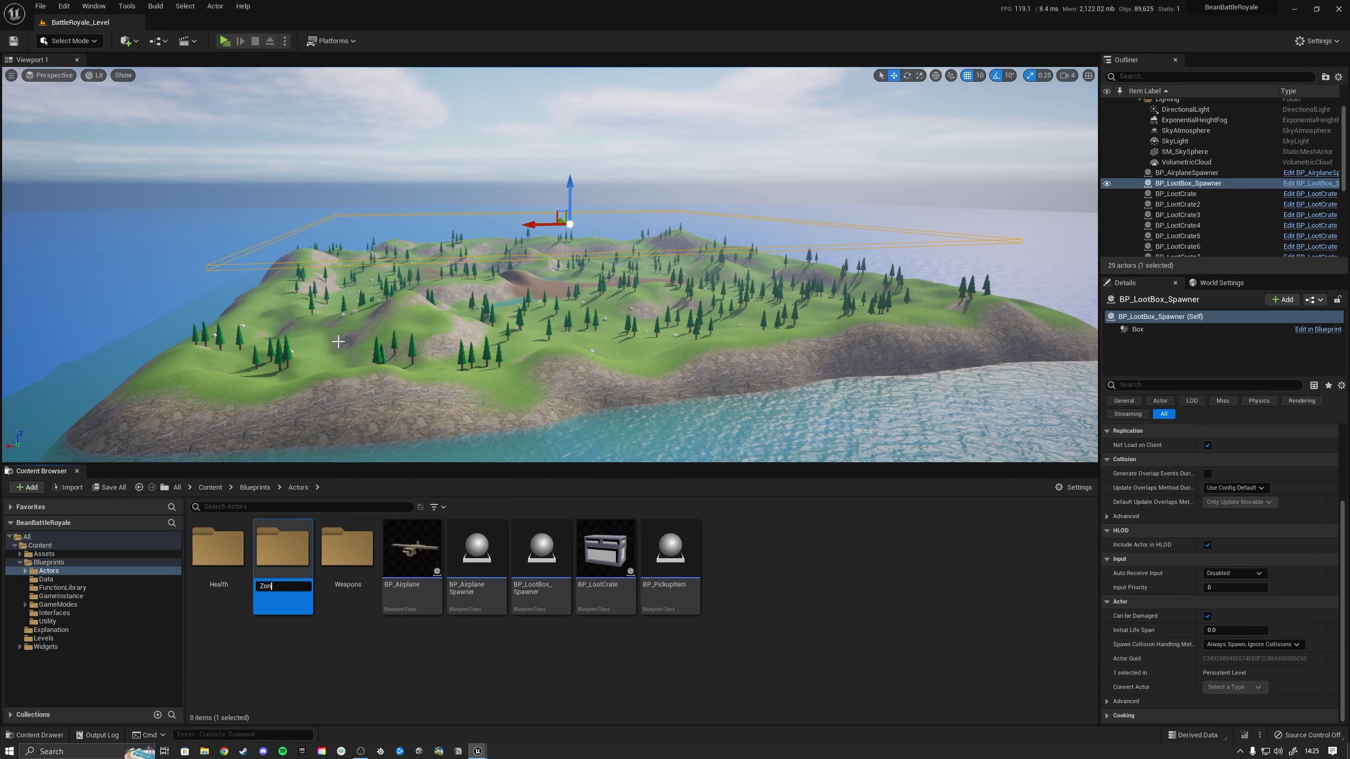
key(Return)
double_click(375, 543)
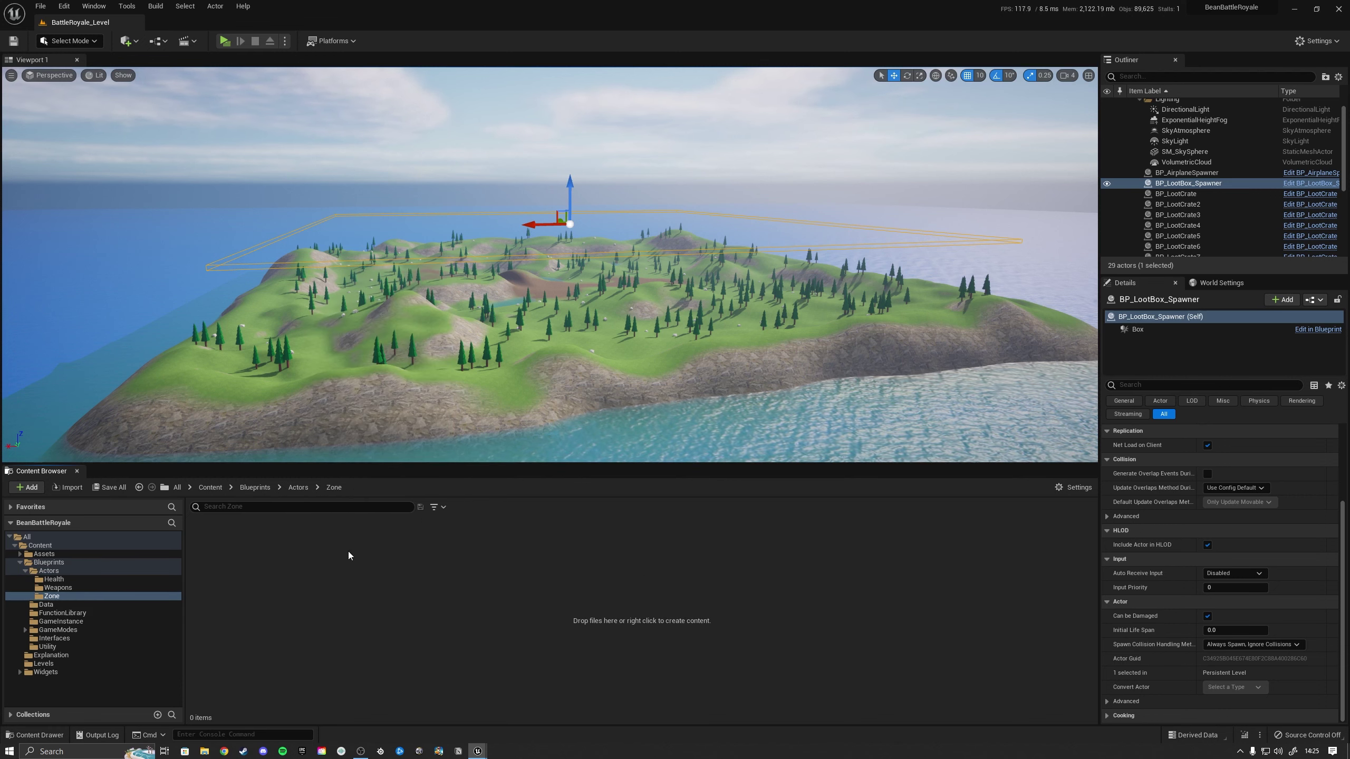
Step: Create an Actor Blueprint Class named BP_ZoneSpawner in the Zone folder
right_click(304, 564)
click(349, 280)
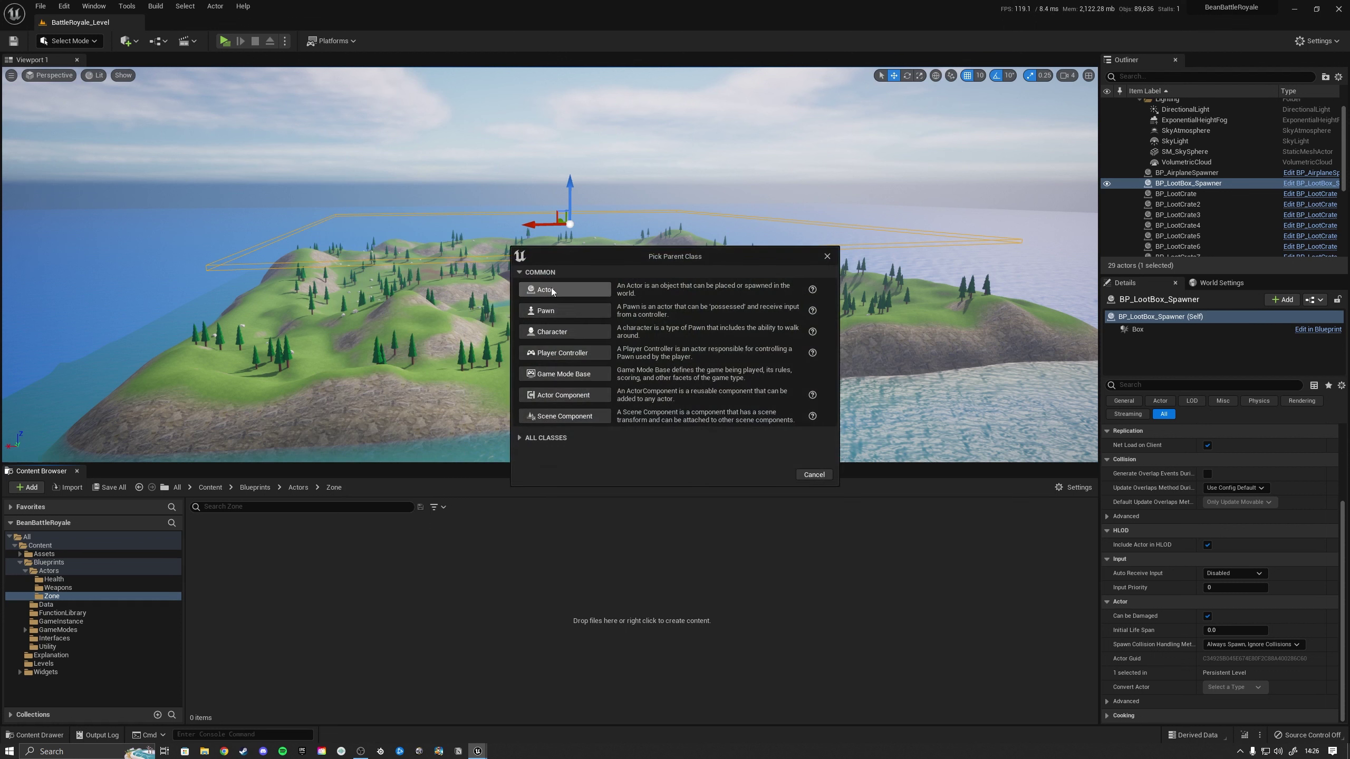
click(549, 289)
text(BP_)
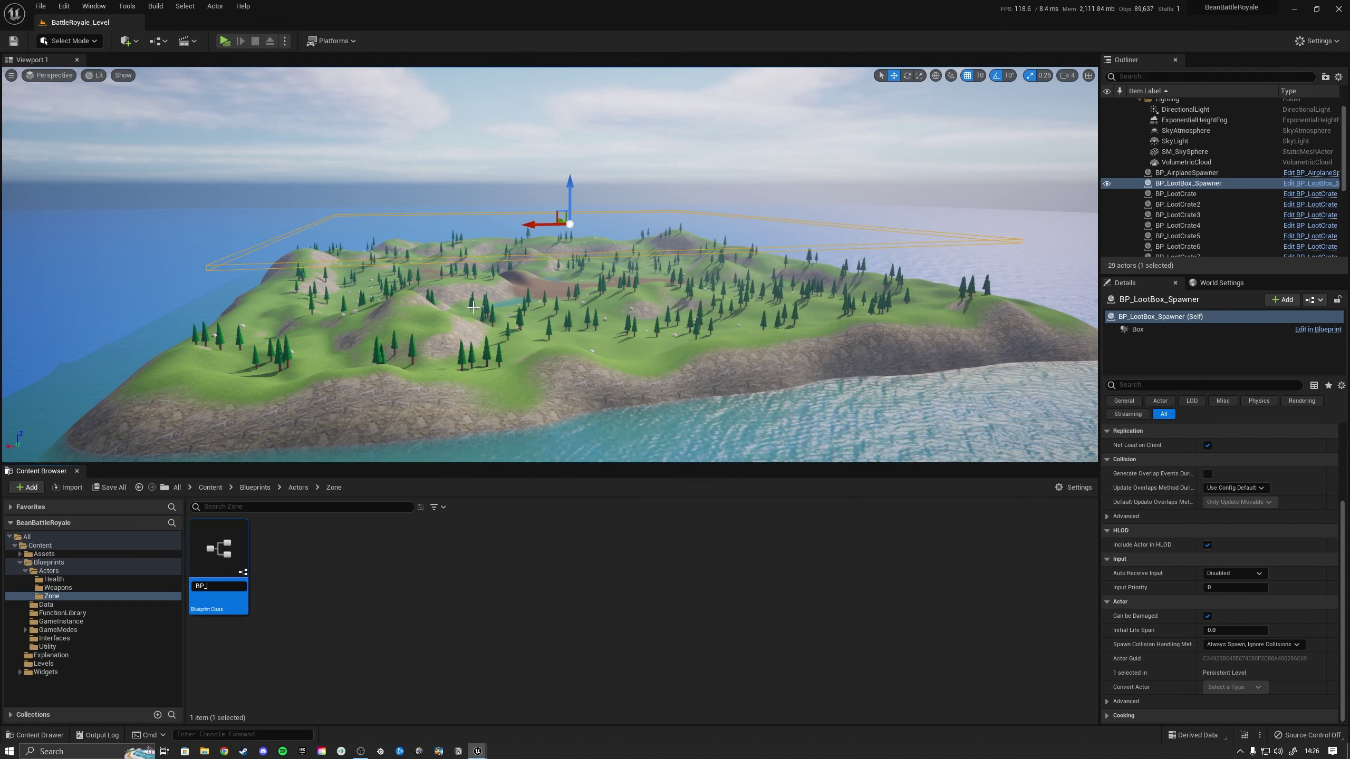
text(ZoneSpawner)
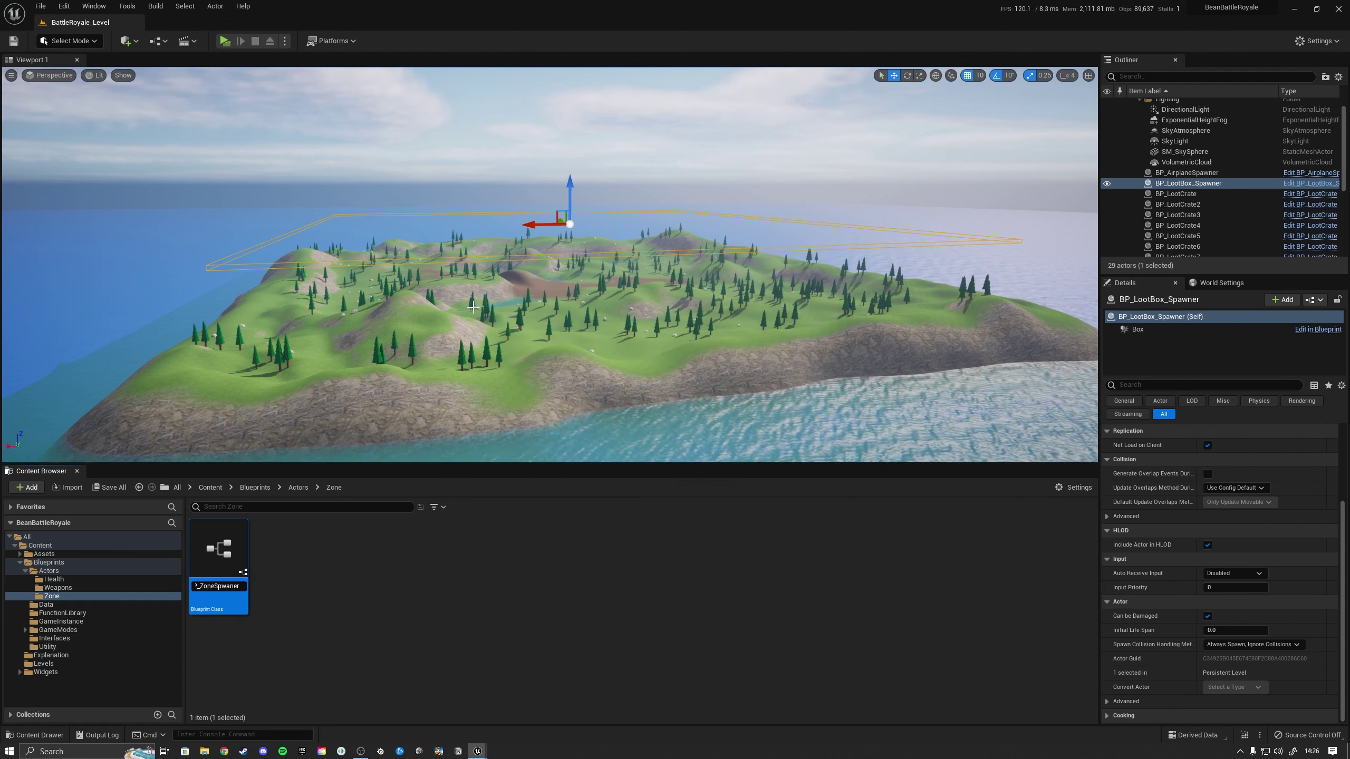
key(Return)
Step: Create an Actor Blueprint Class named BP_Zone in the Zone folder and save both zone Blueprints
right_click(296, 573)
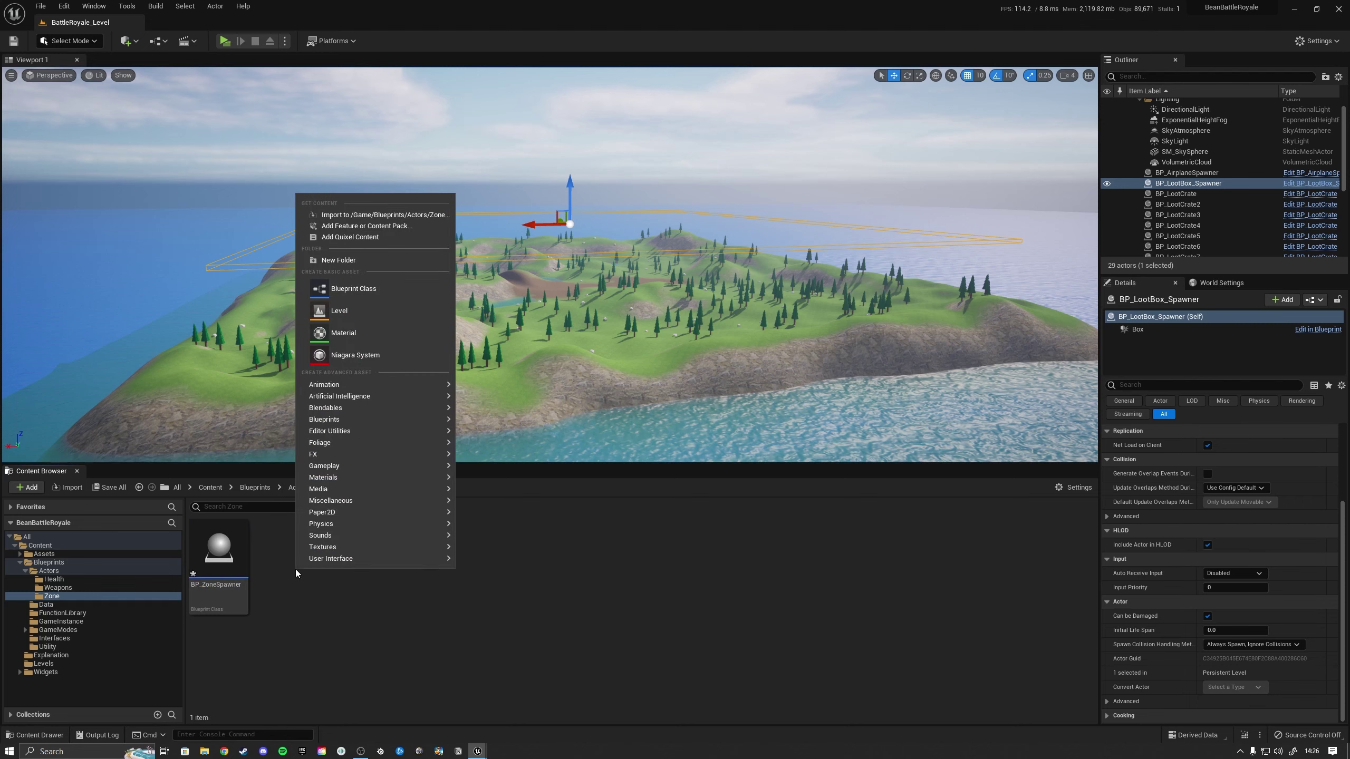
click(352, 289)
click(548, 290)
text(B)
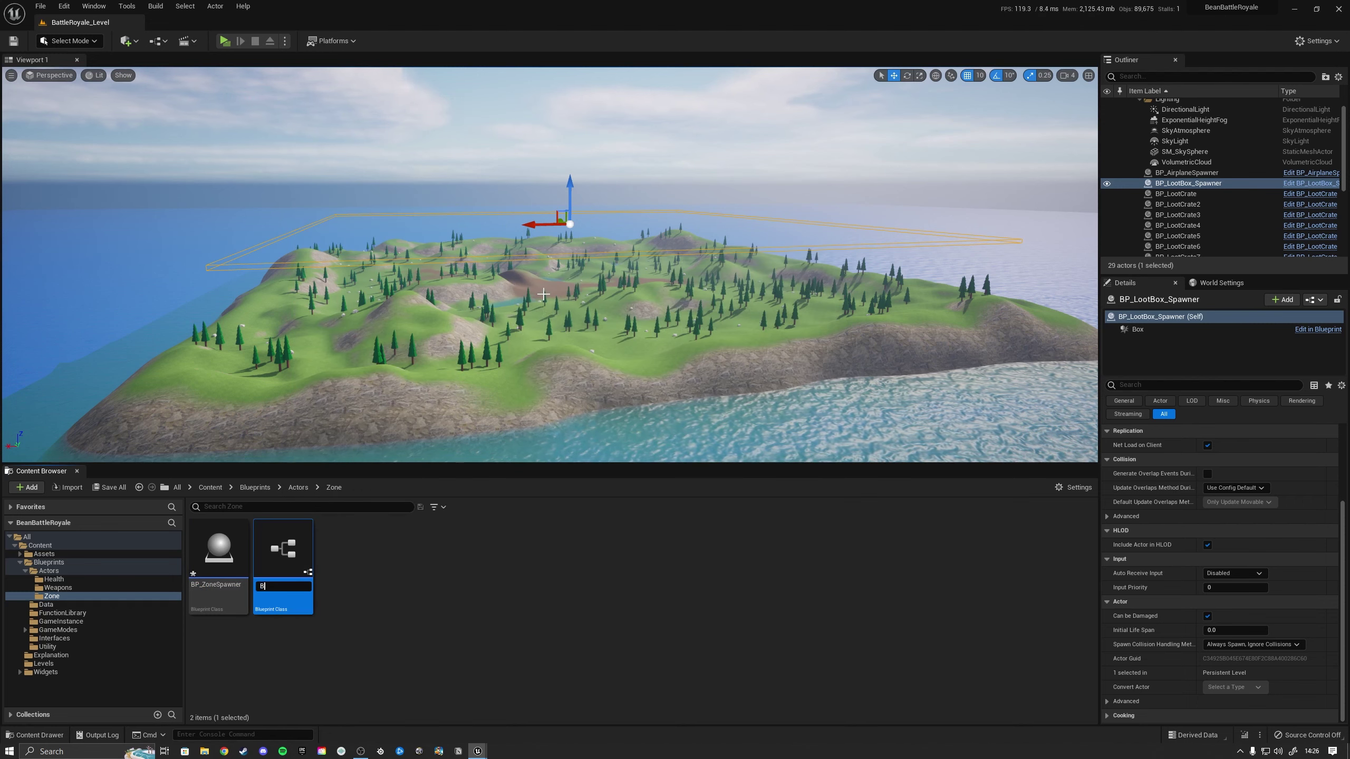
text(P_Zone)
key(Return)
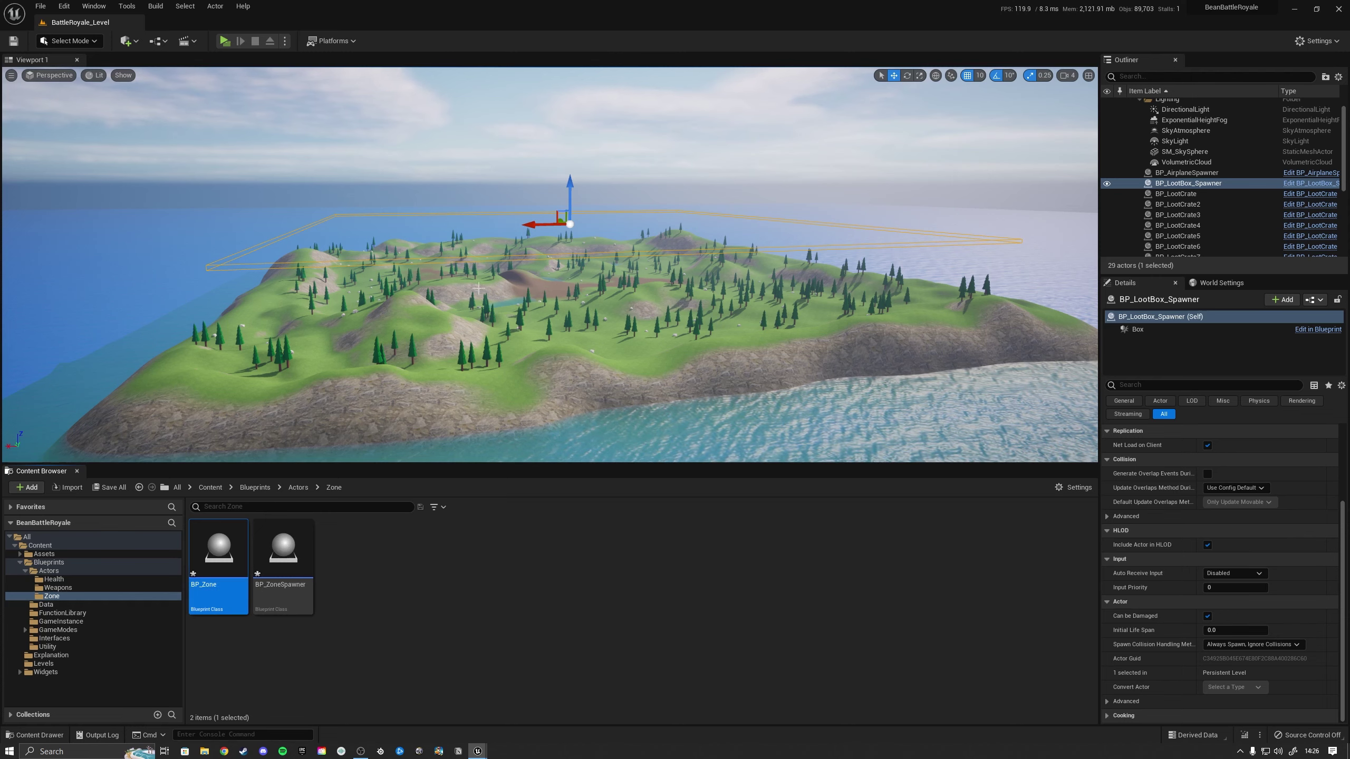
key(ctrl+shift+s)
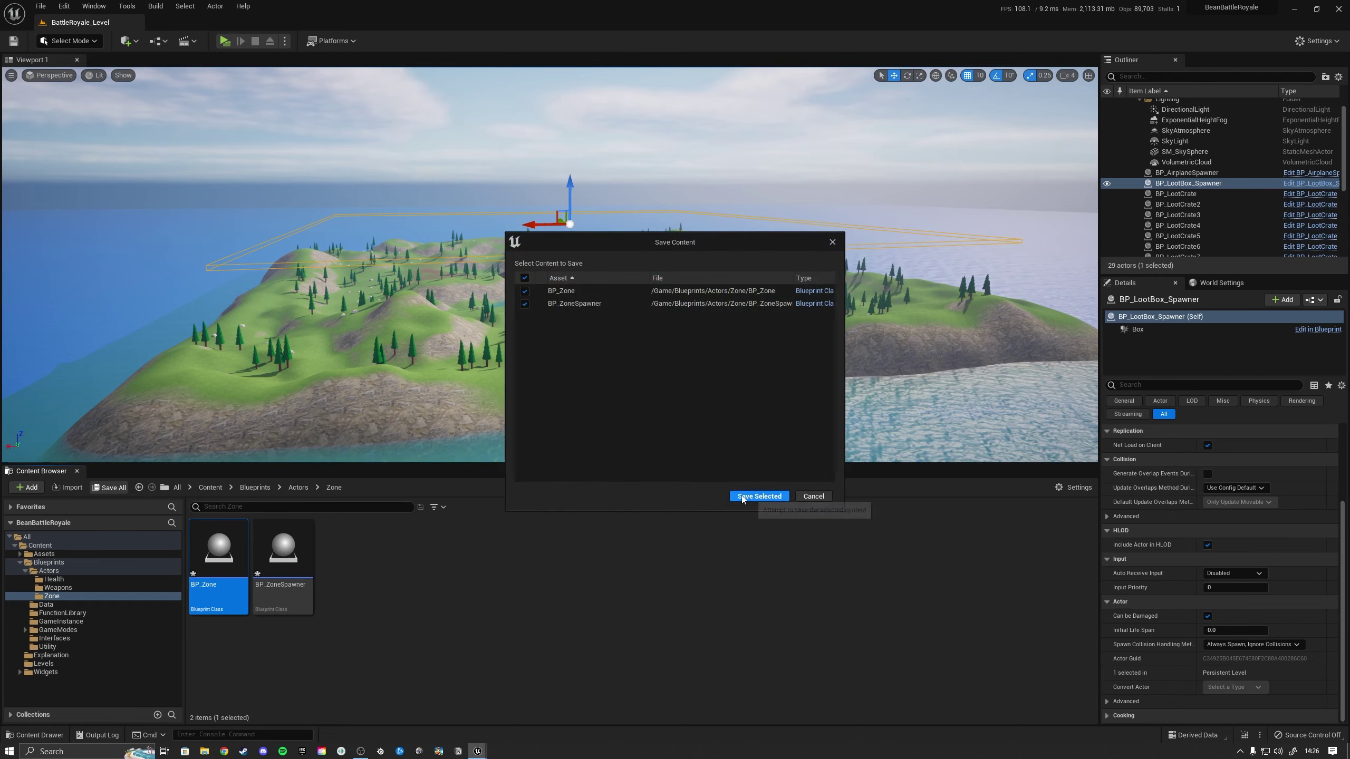
click(758, 494)
Step: Open the BP_ZoneSpawner Blueprint and dock its editor beside the level in the main window
click(297, 548)
double_click(297, 548)
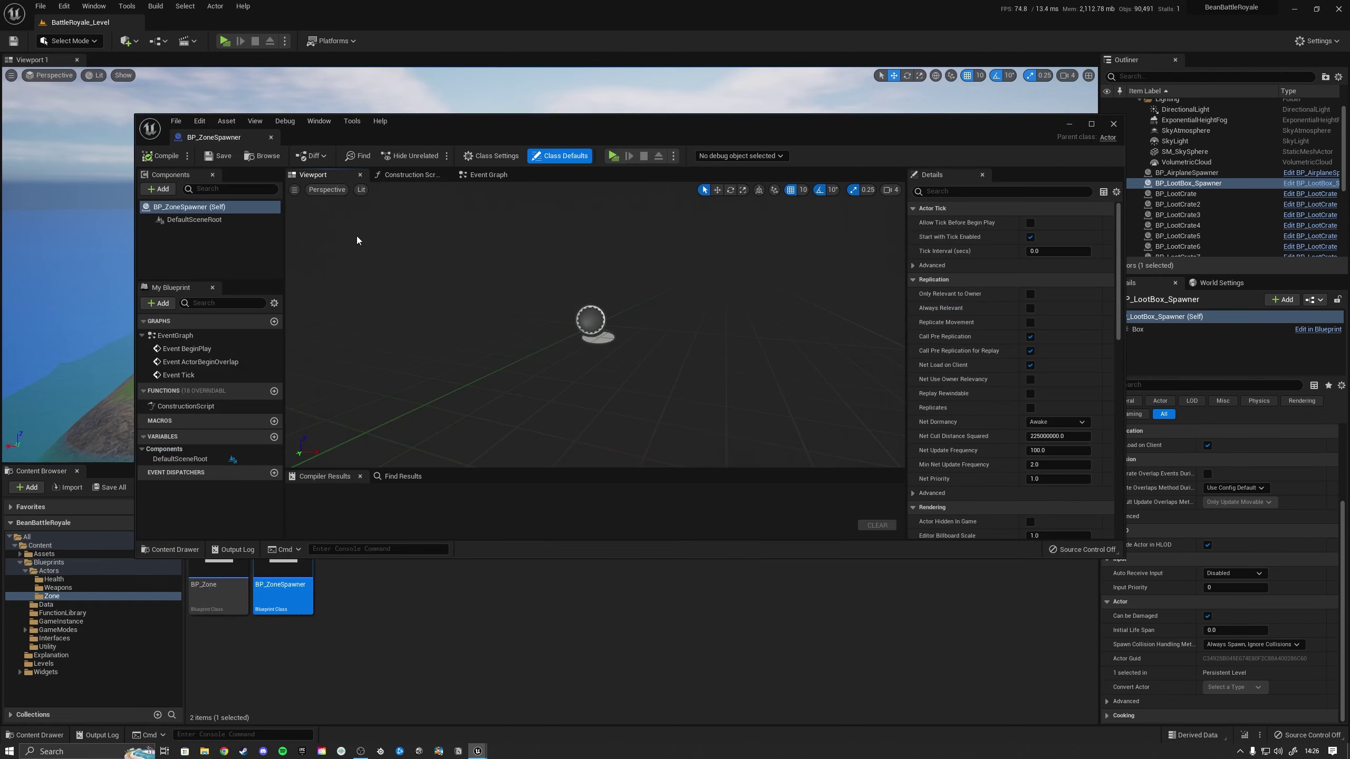
drag(223, 139, 207, 31)
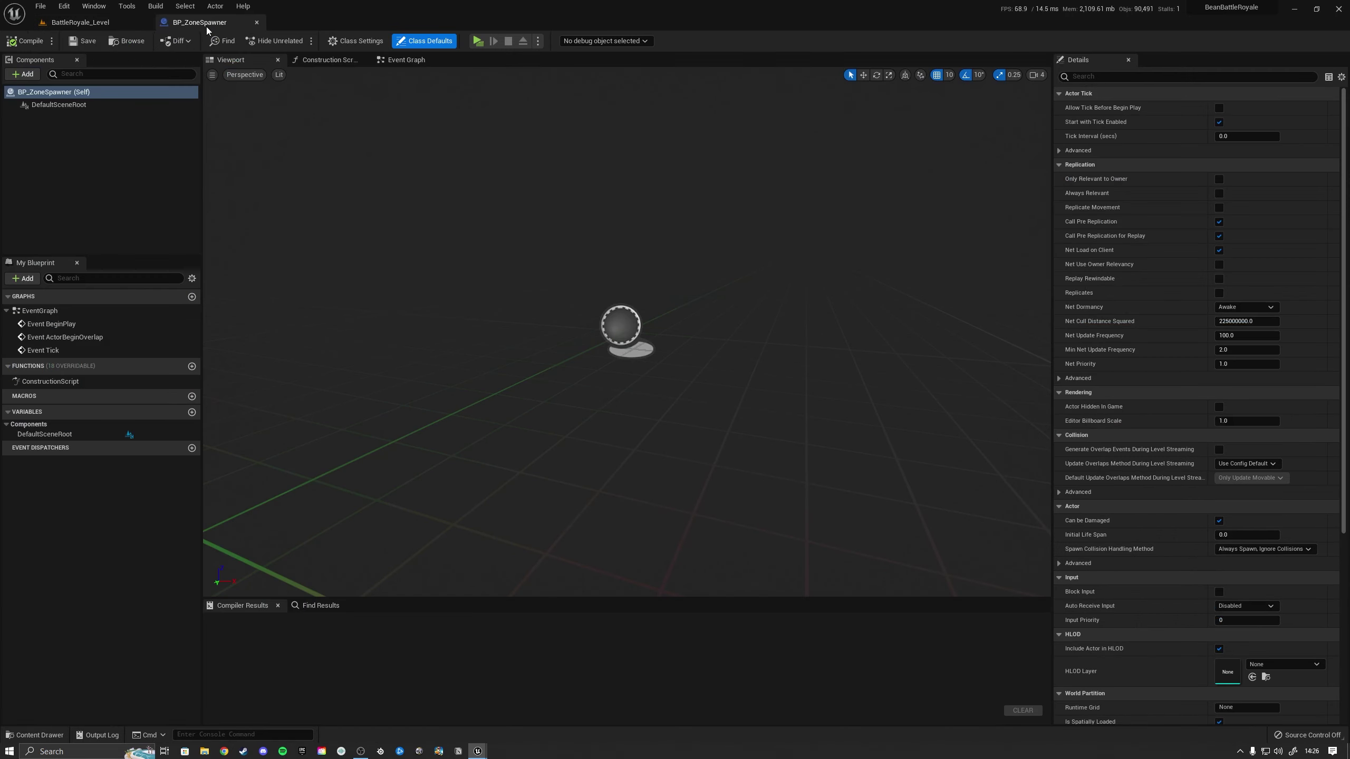
click(289, 194)
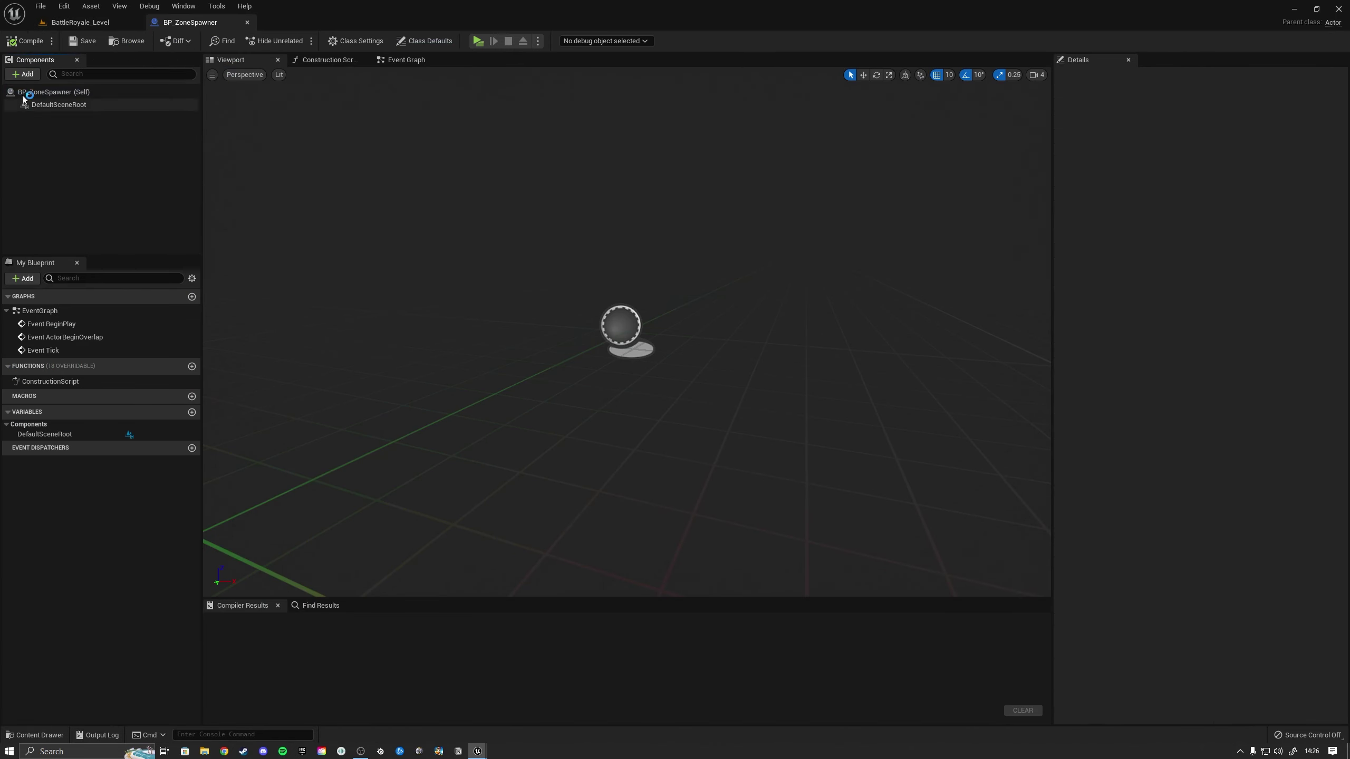
Step: Add a Box Collision component to BP_ZoneSpawner
click(22, 73)
click(23, 74)
click(23, 74)
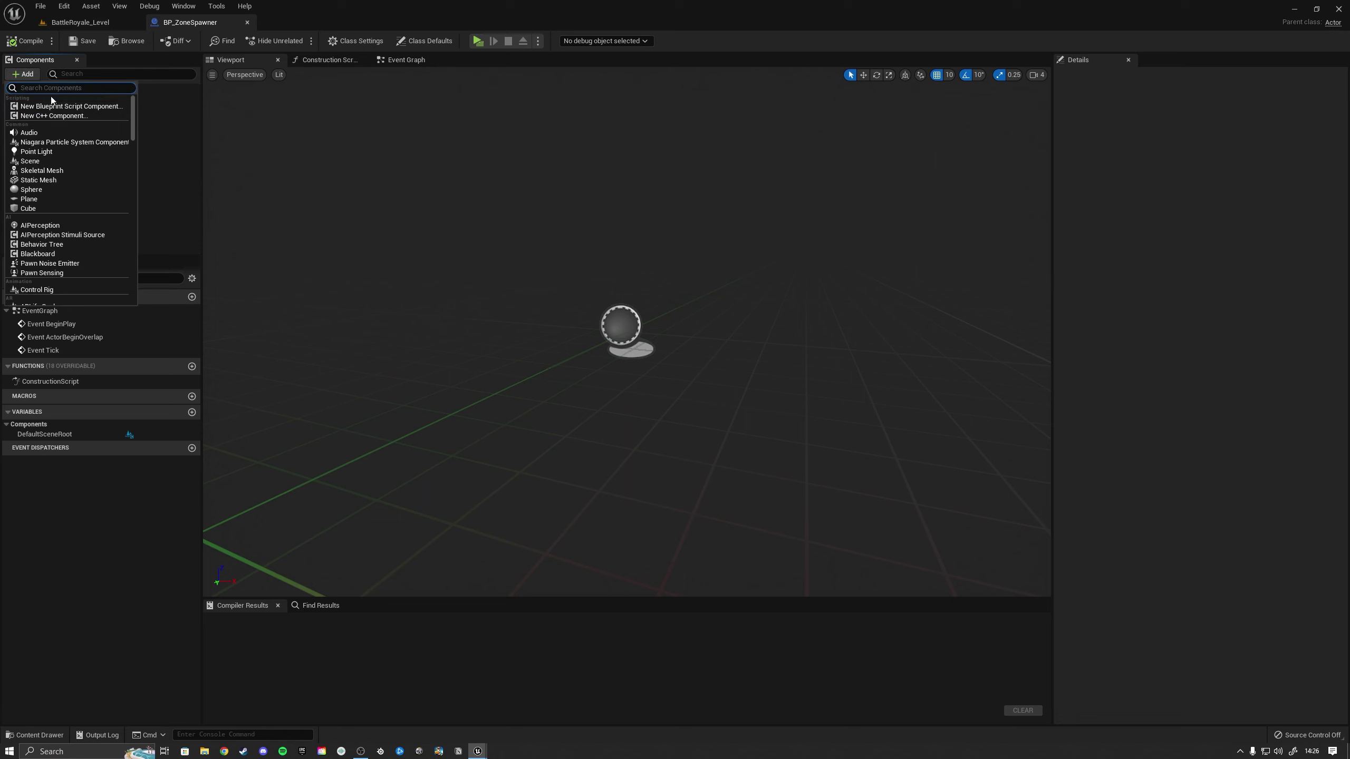
text(col)
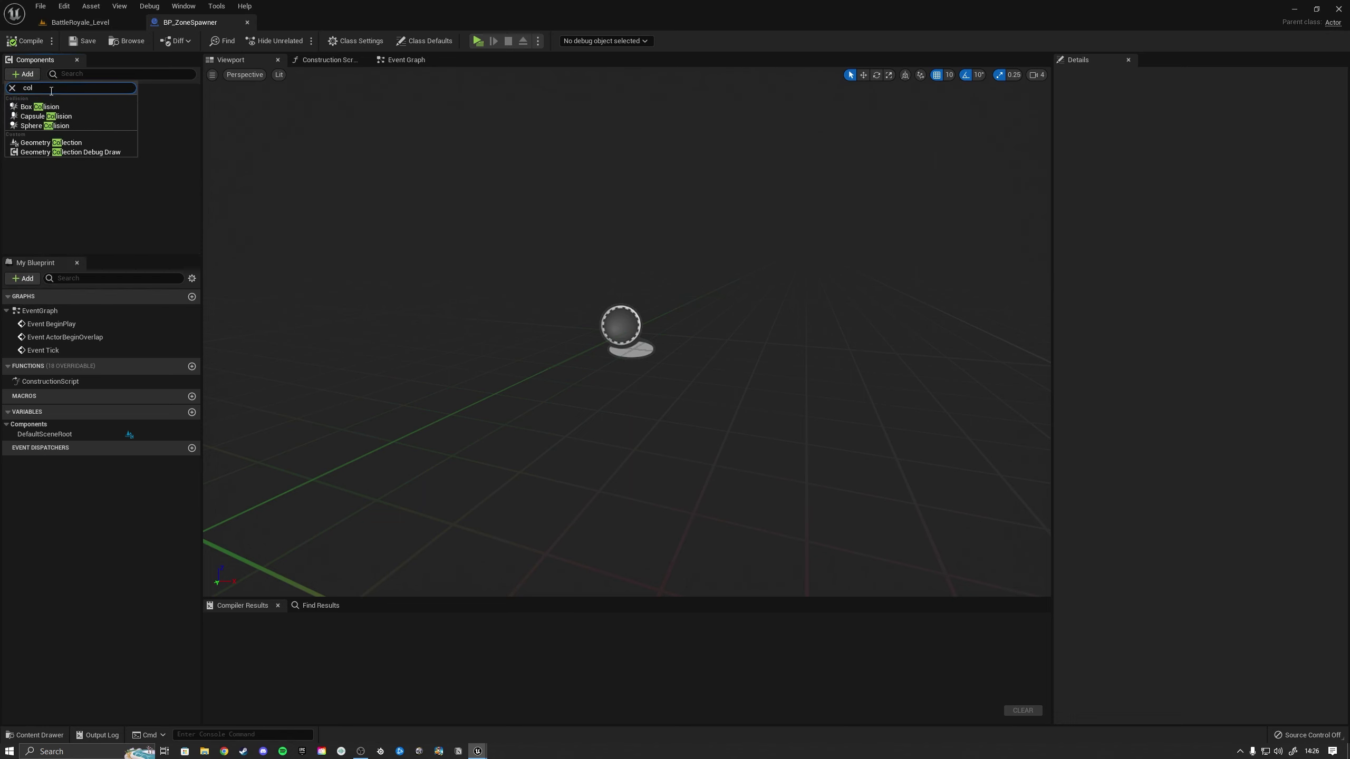
click(40, 107)
click(65, 155)
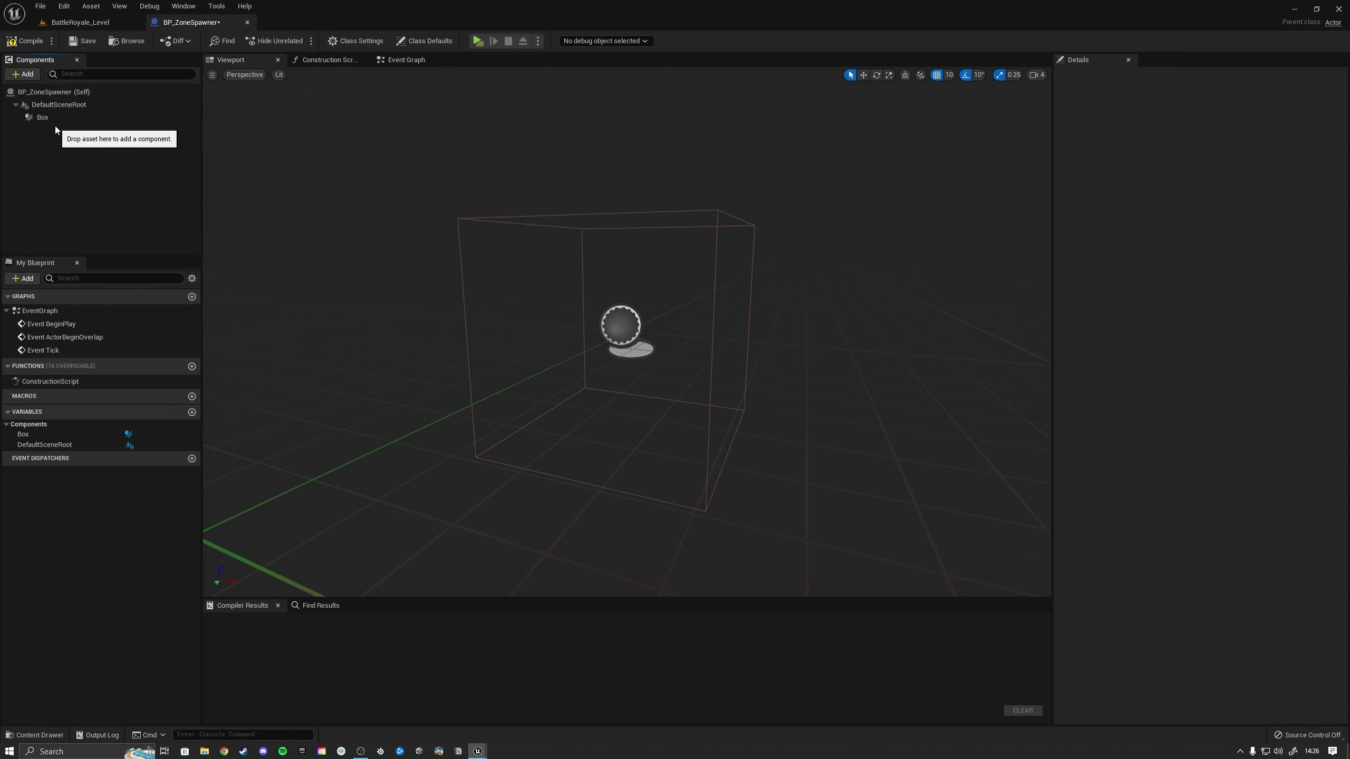
Step: Set the Box component's X and Y extents to 20000 and compile the Blueprint
click(54, 118)
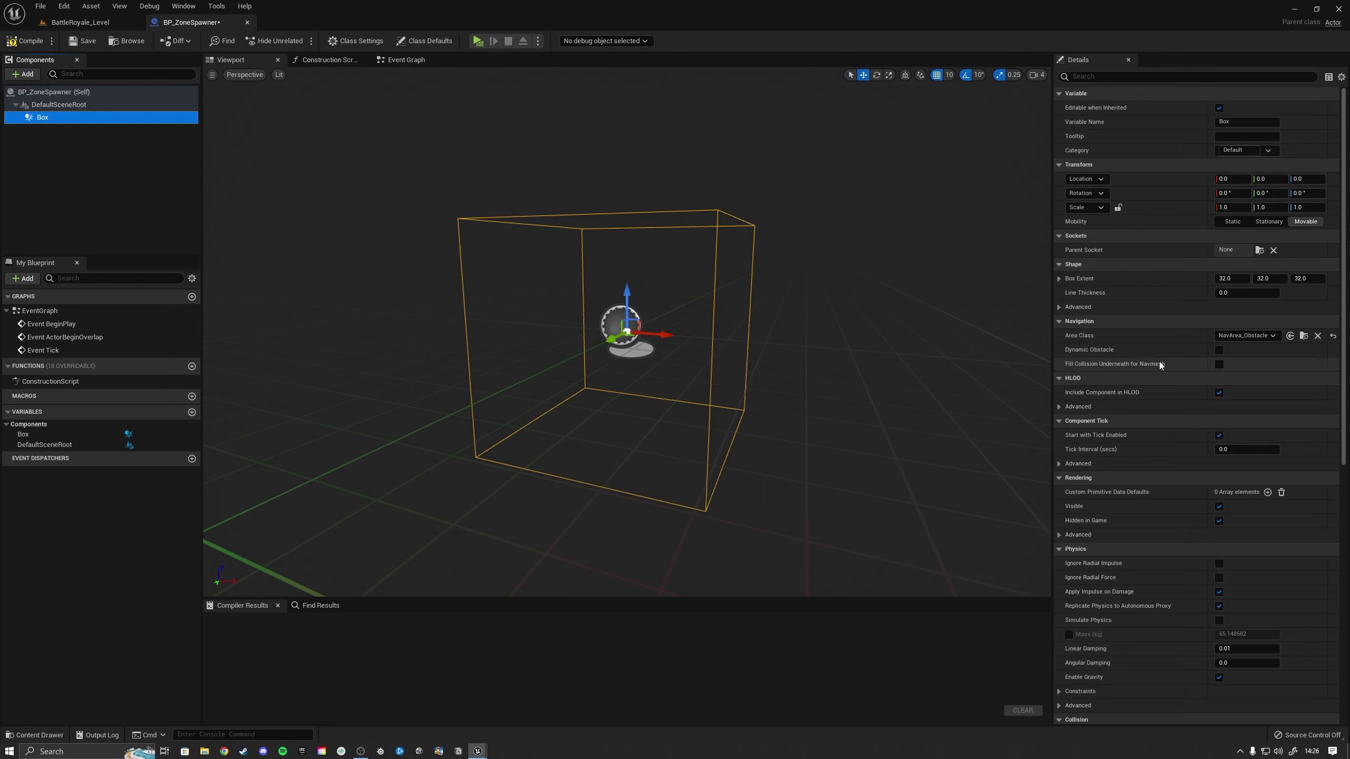
click(1227, 278)
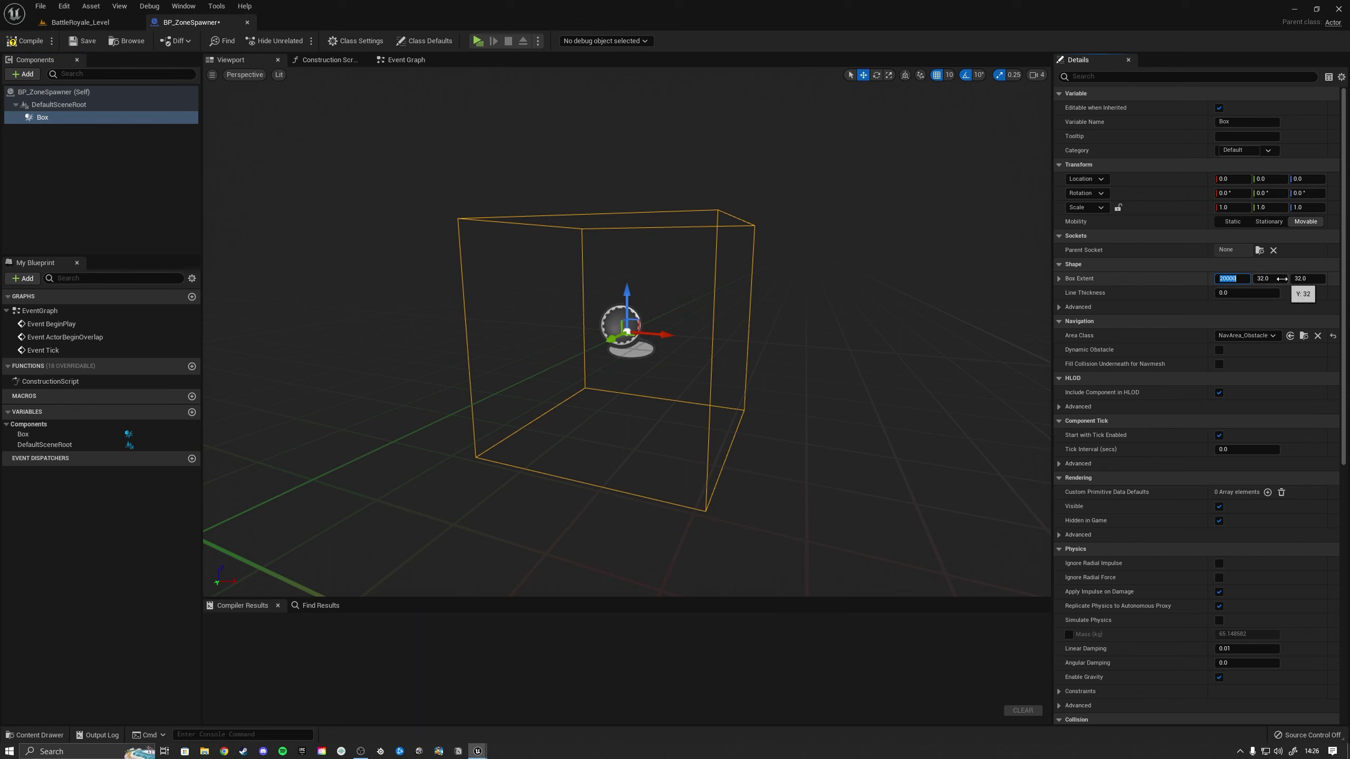
key(Tab)
text(20000)
key(Return)
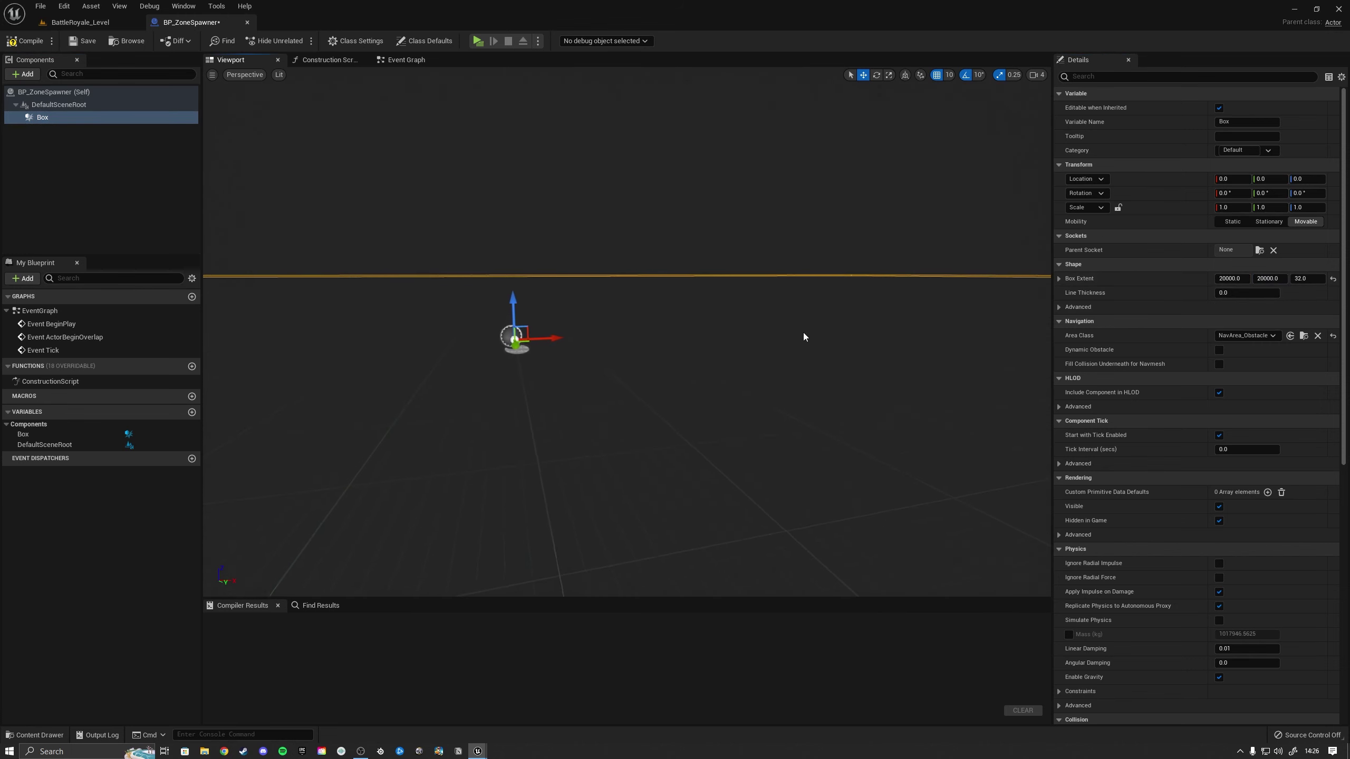
click(24, 41)
Step: Place BP_ZoneSpawner in the BattleRoyale_Level and set its location to X 0, Y 0, Z 3000
click(81, 22)
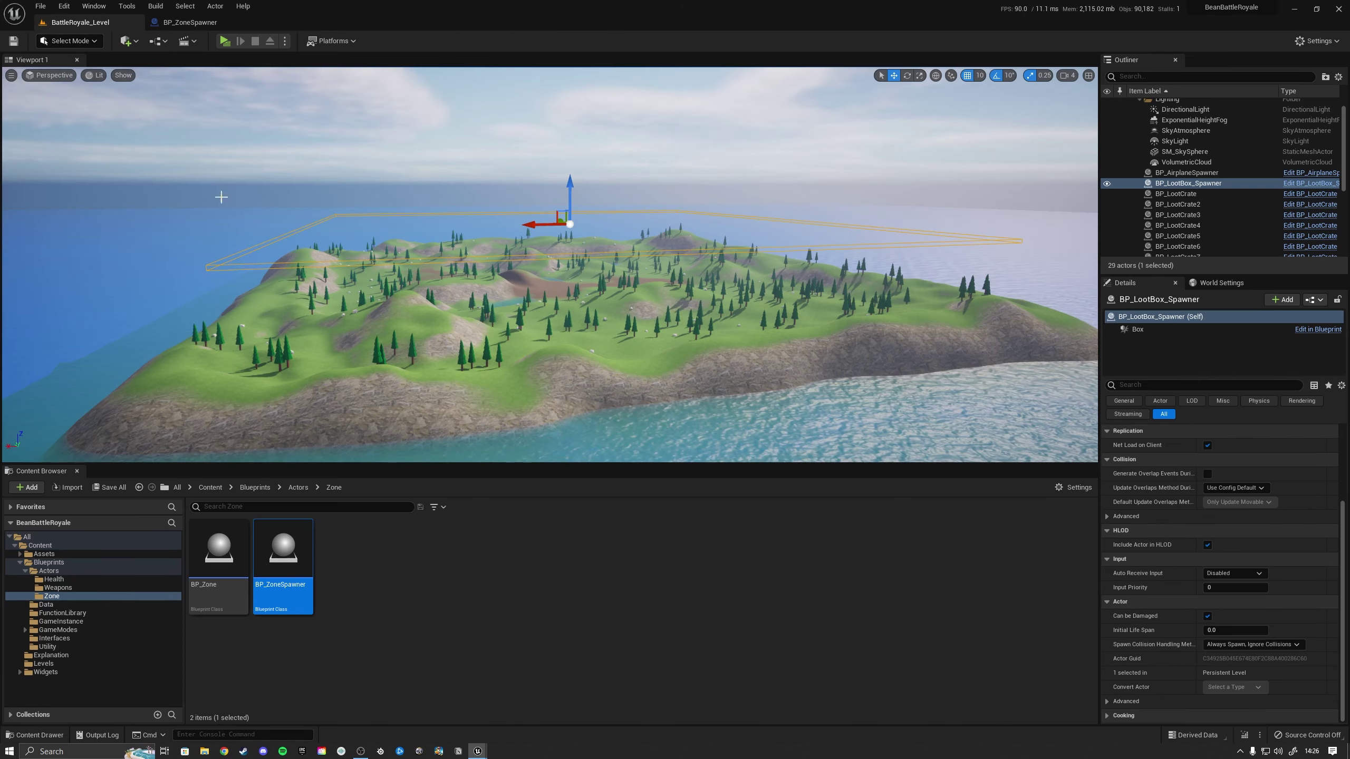
drag(571, 361, 571, 360)
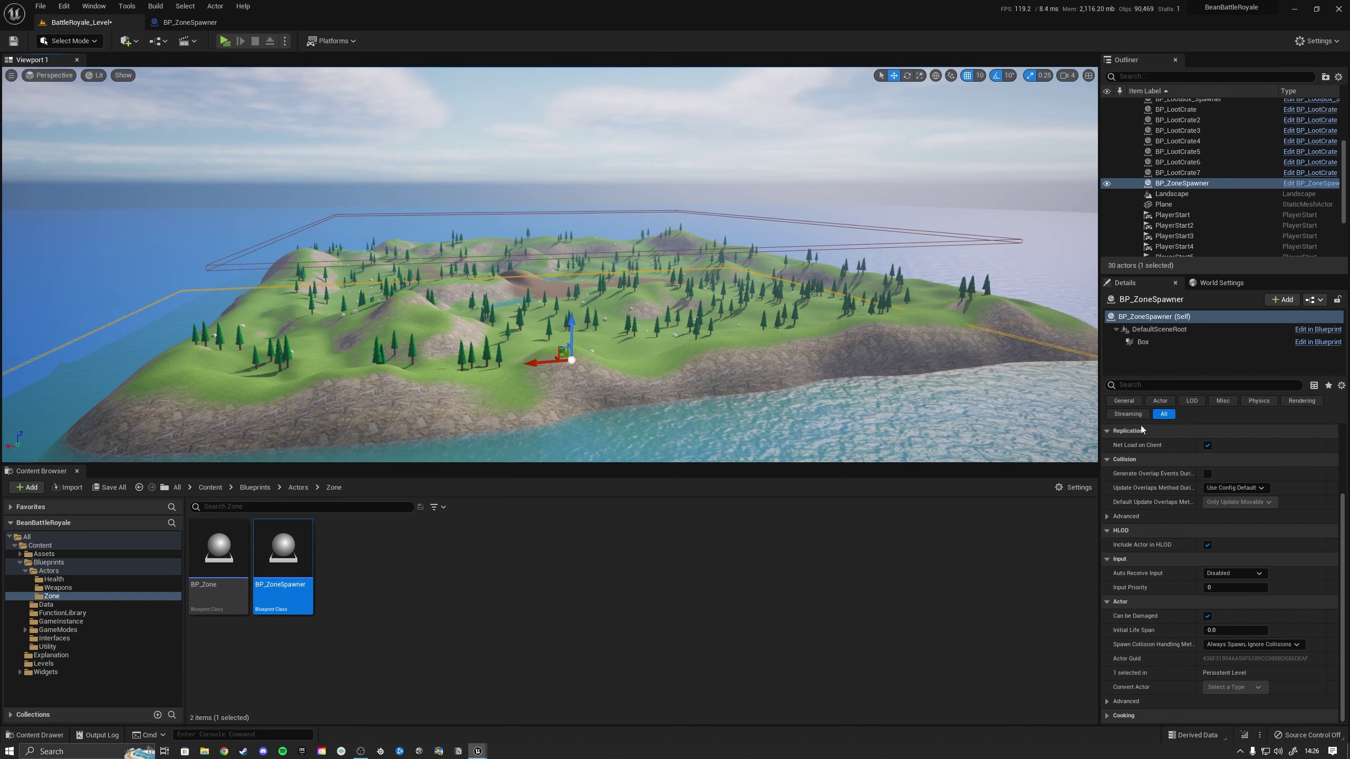
scroll(1171, 510, up, 2)
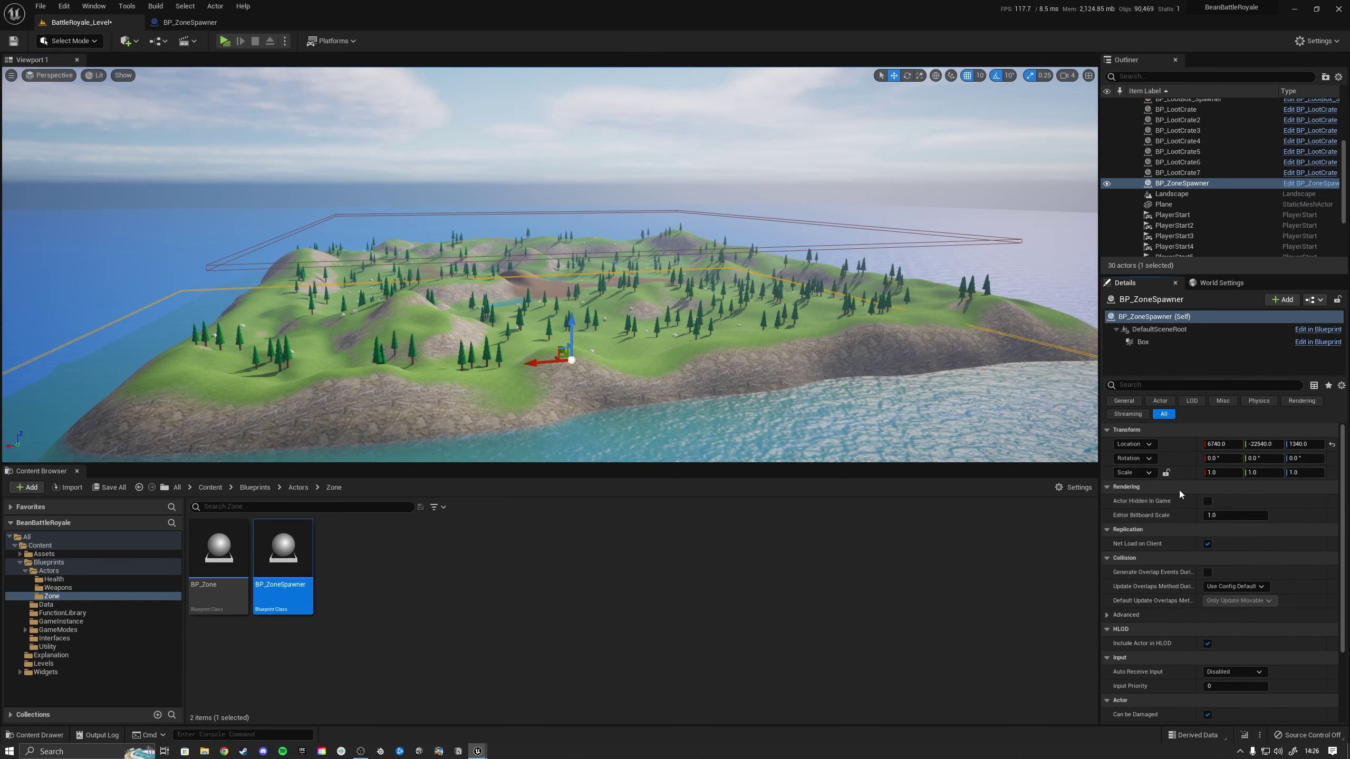
click(1220, 445)
text(0)
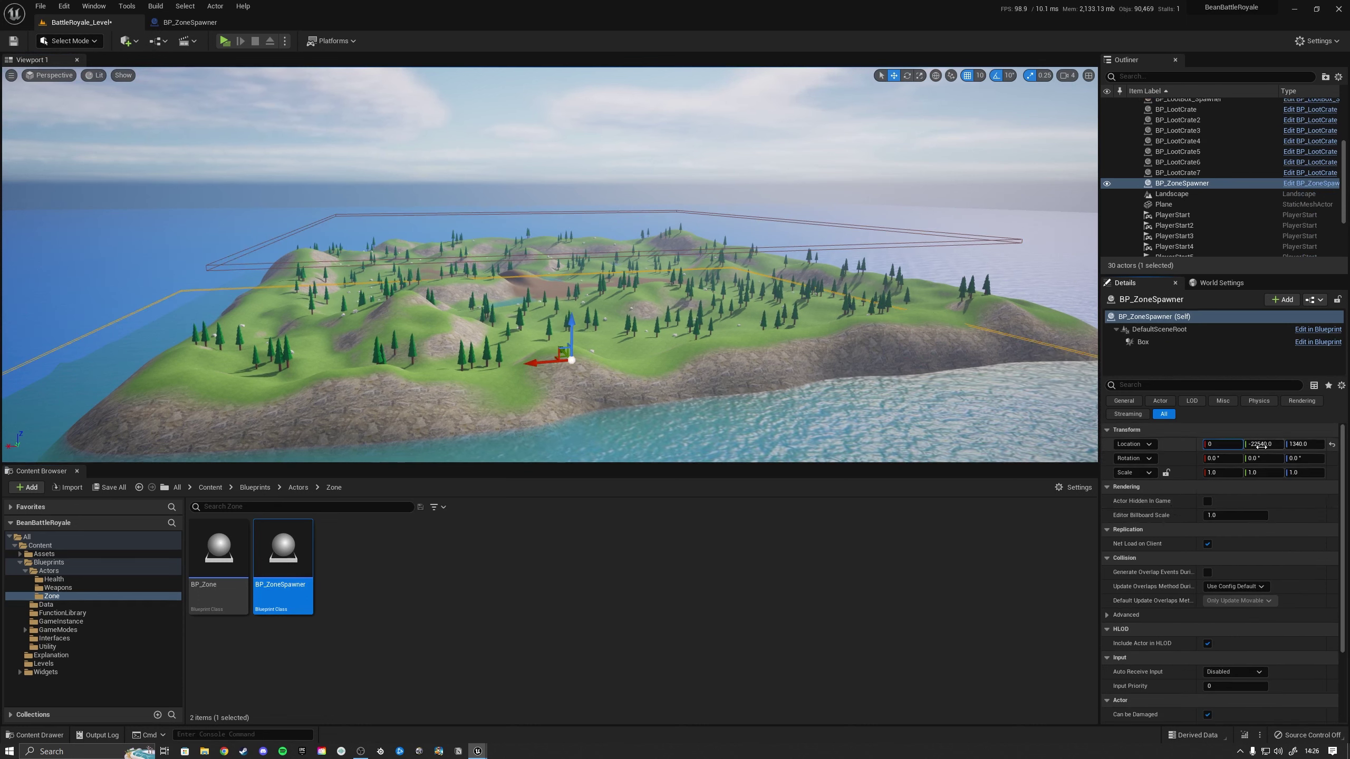
key(Tab)
text(0)
key(Tab)
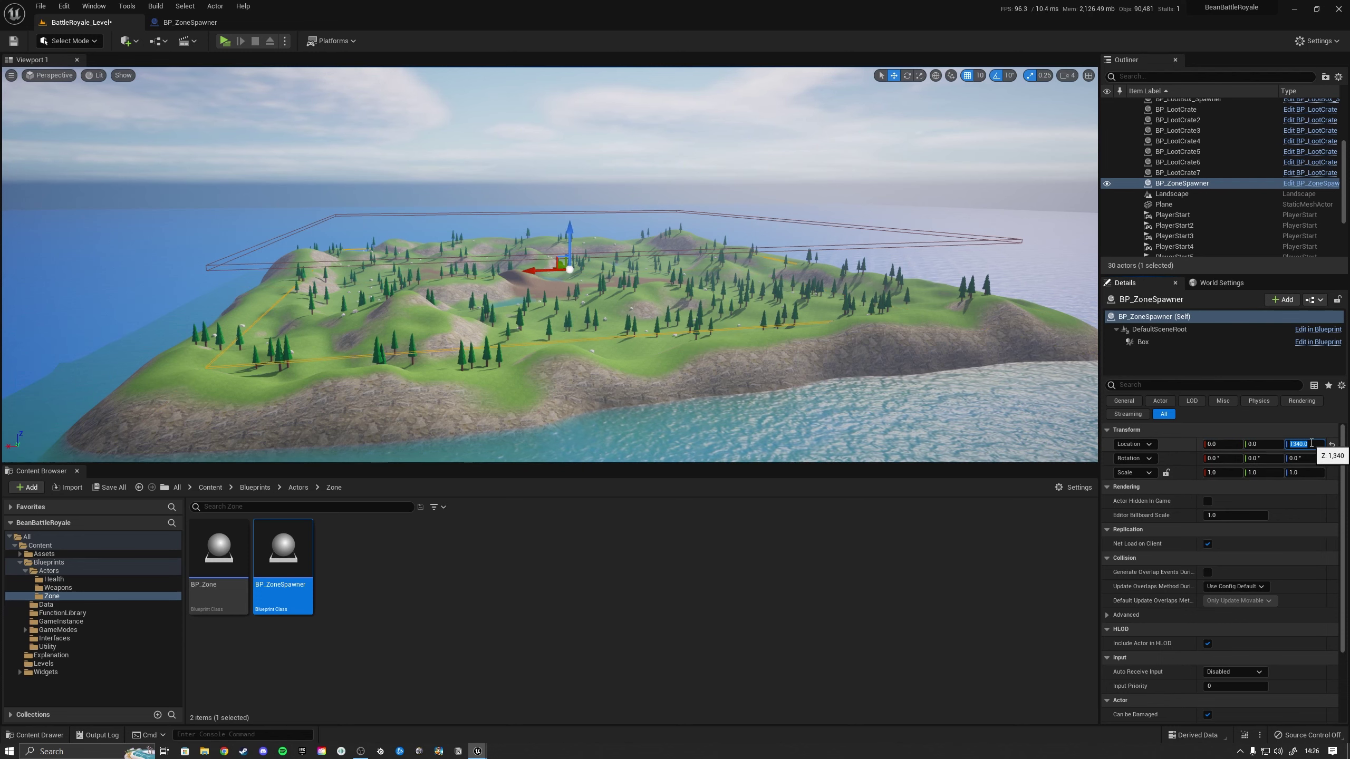
text(3000)
key(Return)
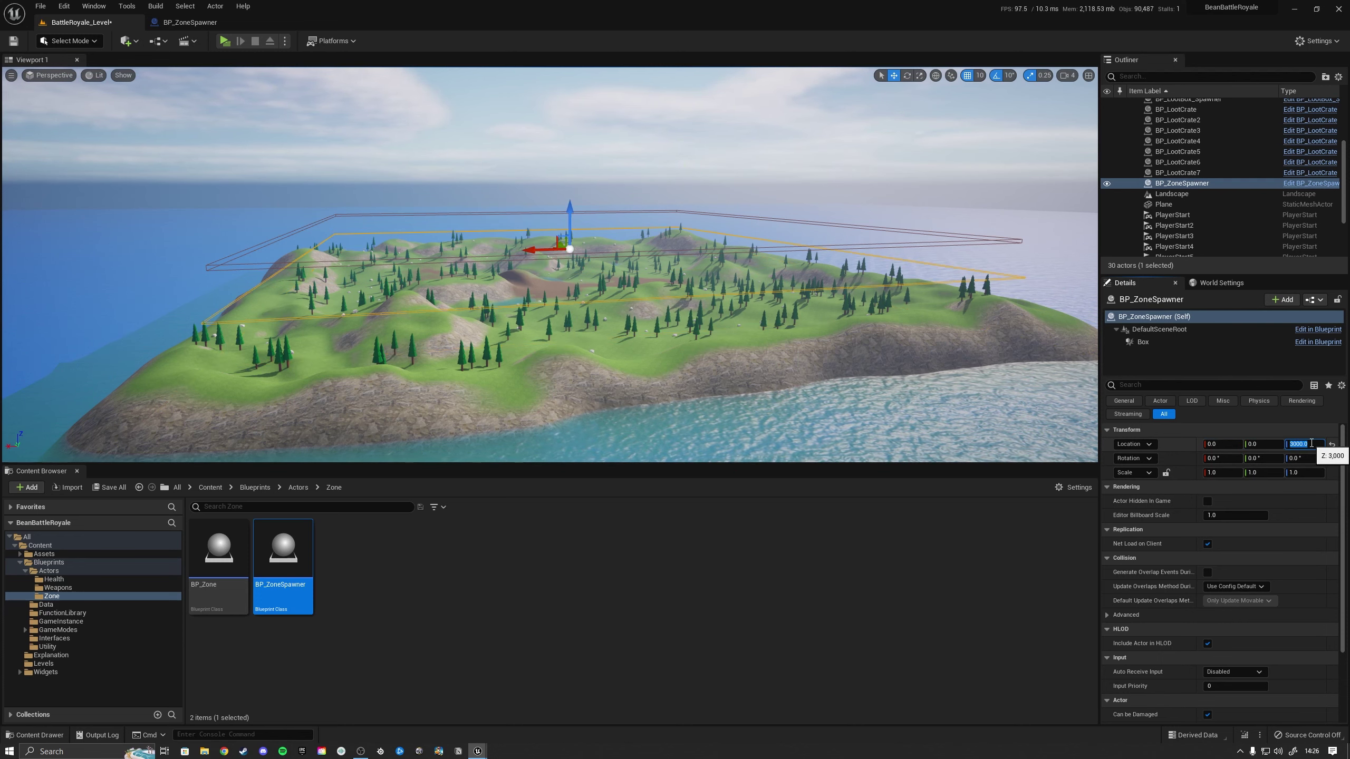
right_drag(547, 266, 545, 308)
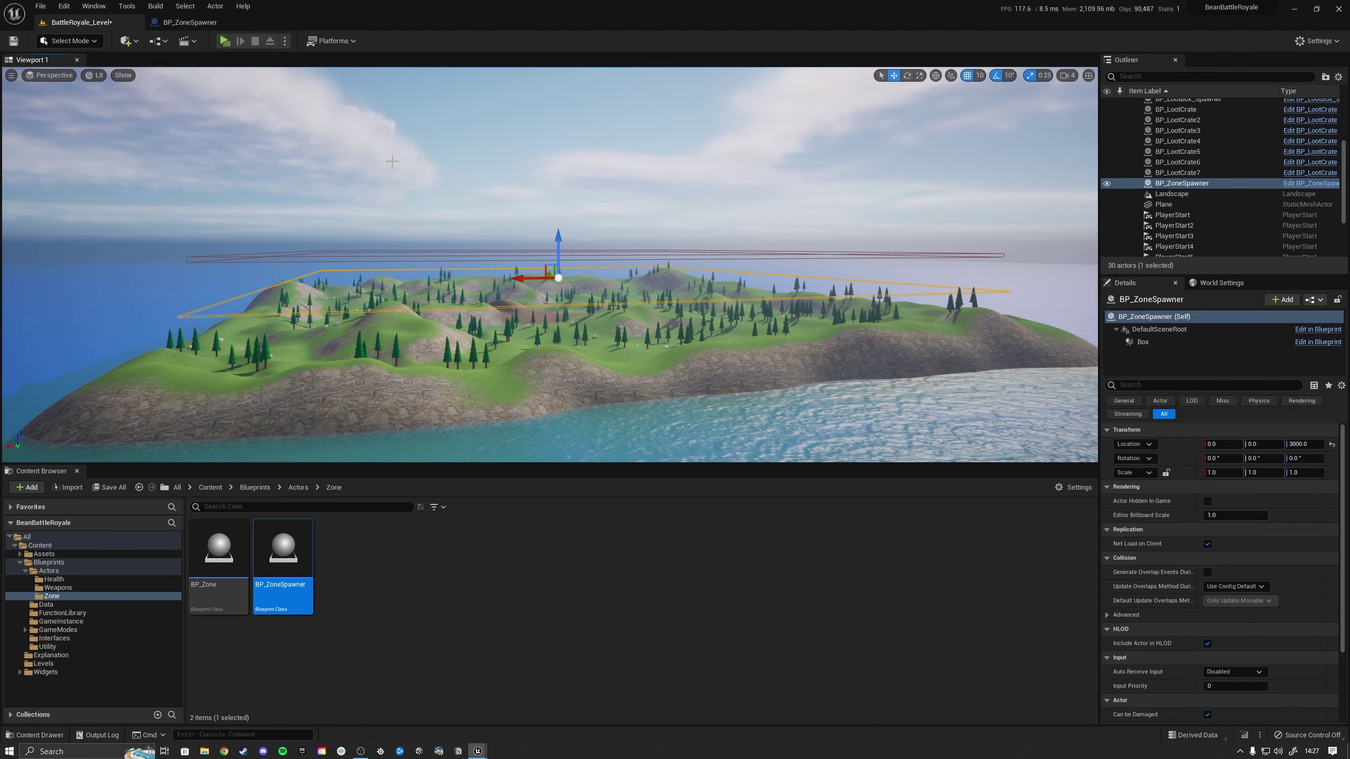
Step: Open the Event Graph of the BP_ZoneSpawner Blueprint
click(190, 22)
click(407, 60)
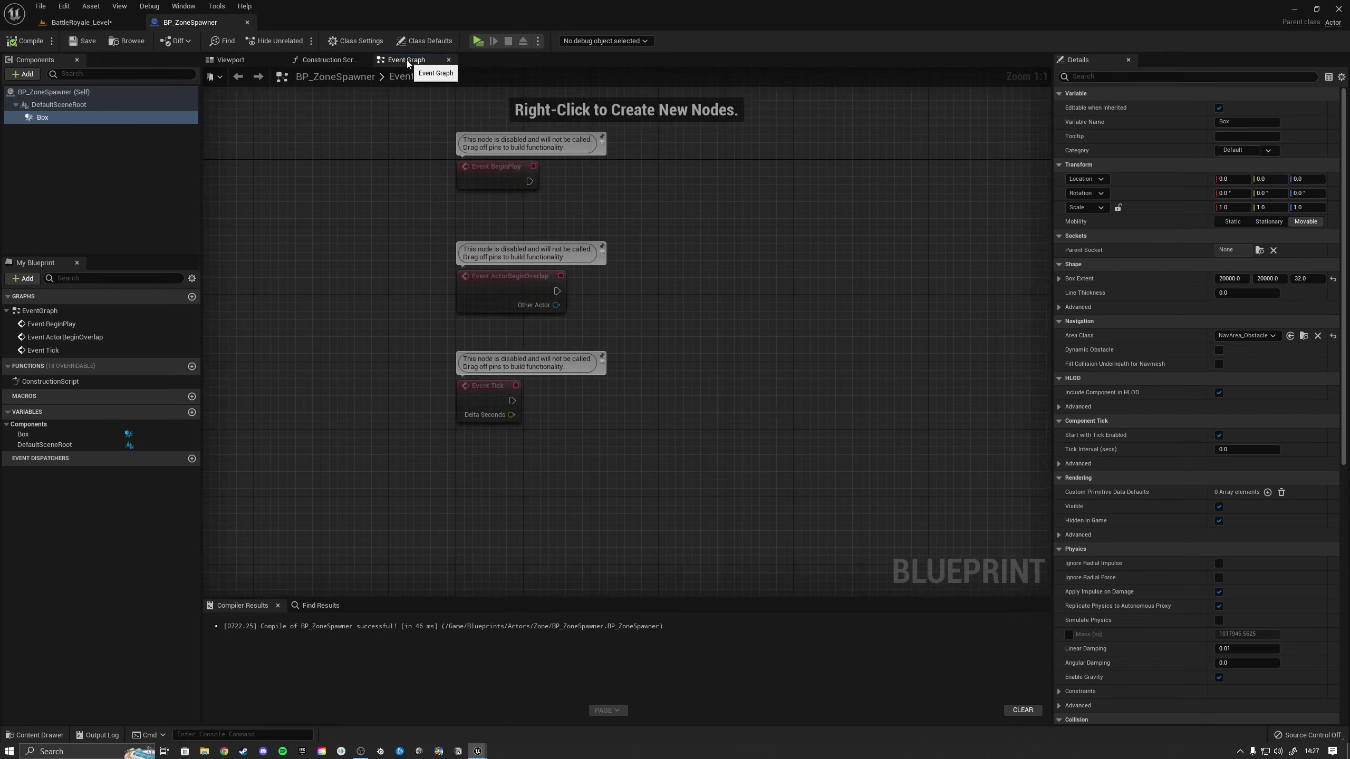
right_drag(633, 190, 560, 241)
drag(572, 473, 395, 285)
key(Delete)
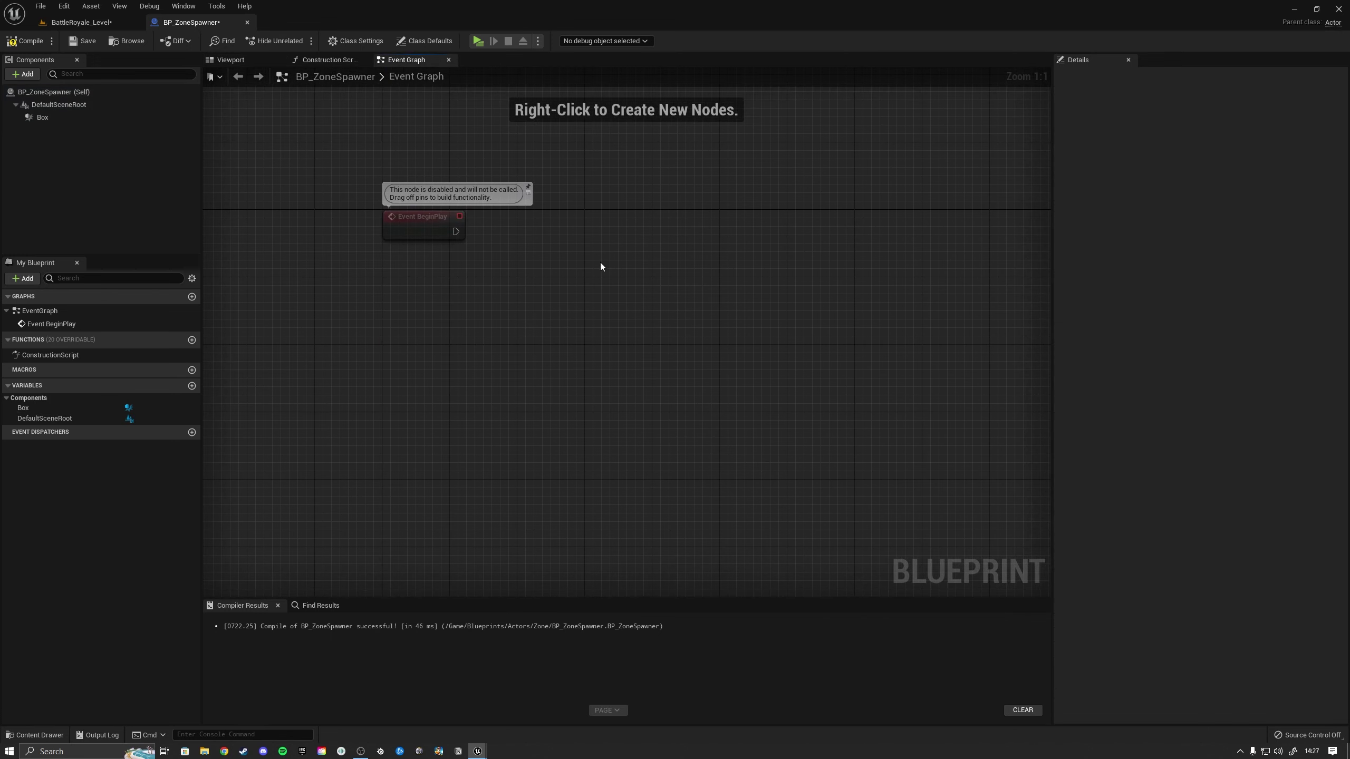
key(ctrl+z)
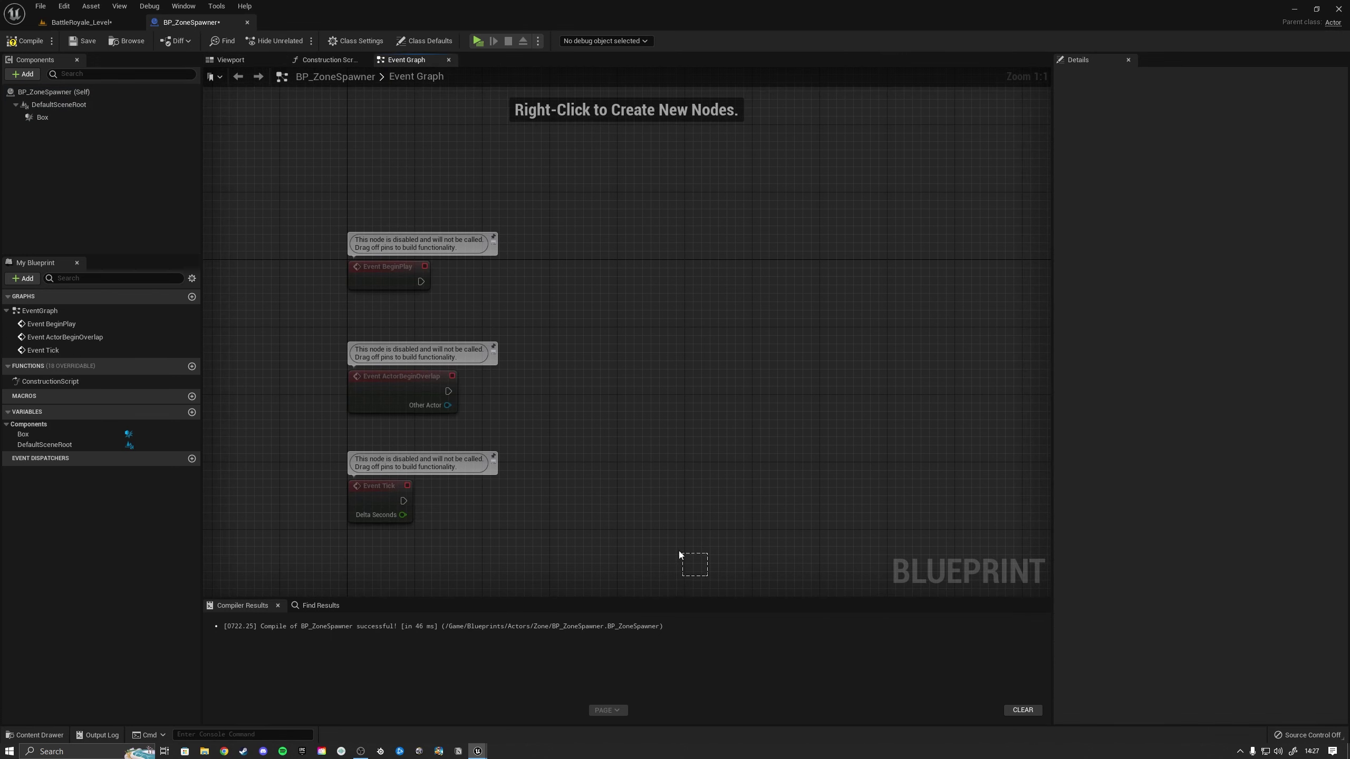
Step: Replace all the default event nodes in the graph with a custom event named SpawnZone
drag(679, 551, 348, 218)
key(Delete)
right_click(367, 283)
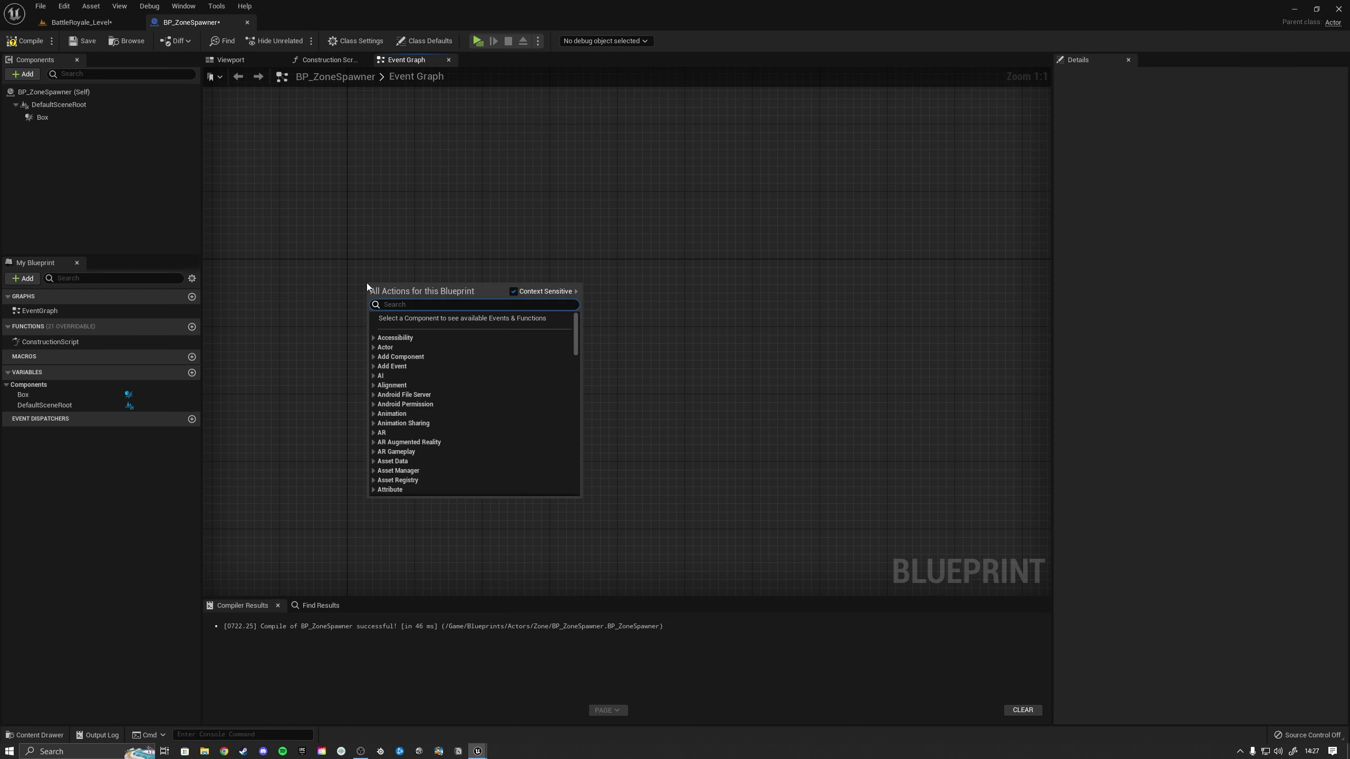
text(custom event)
key(Return)
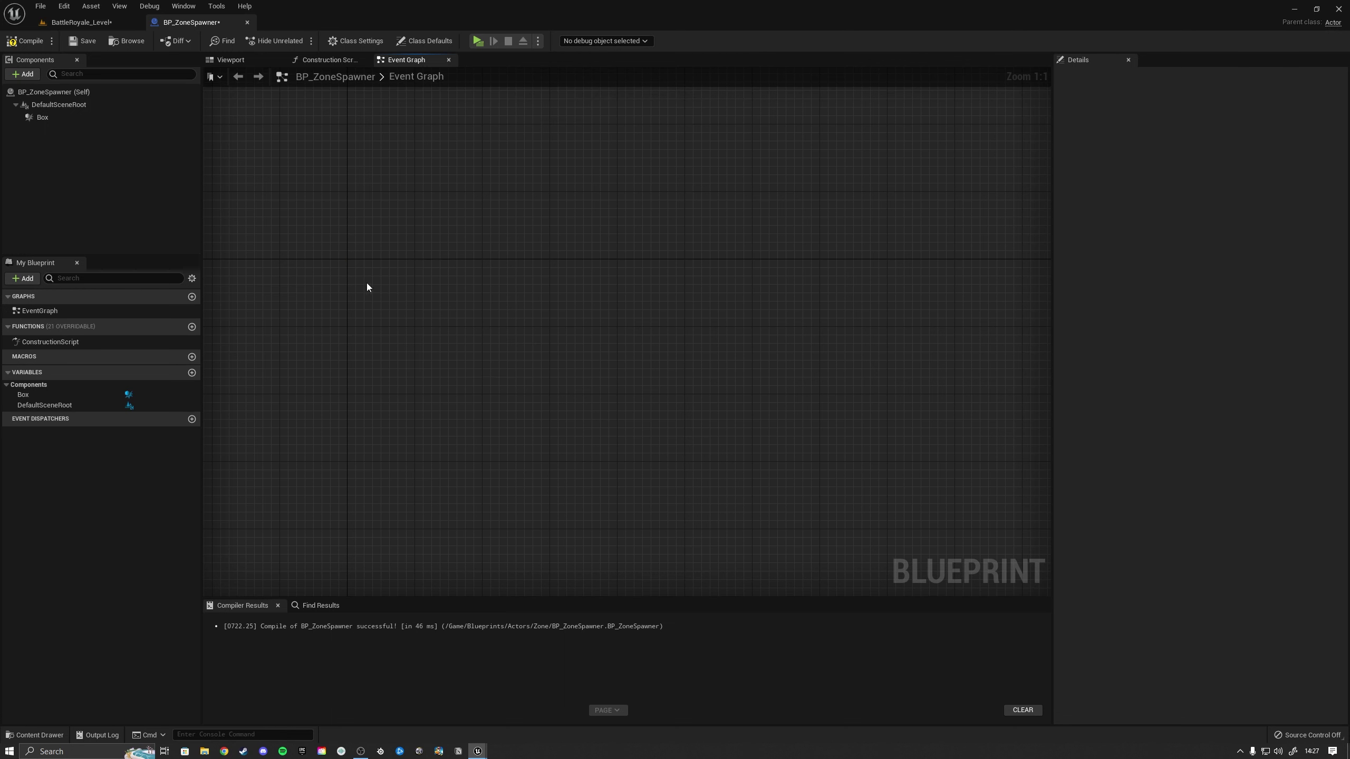
text(SpawnZ)
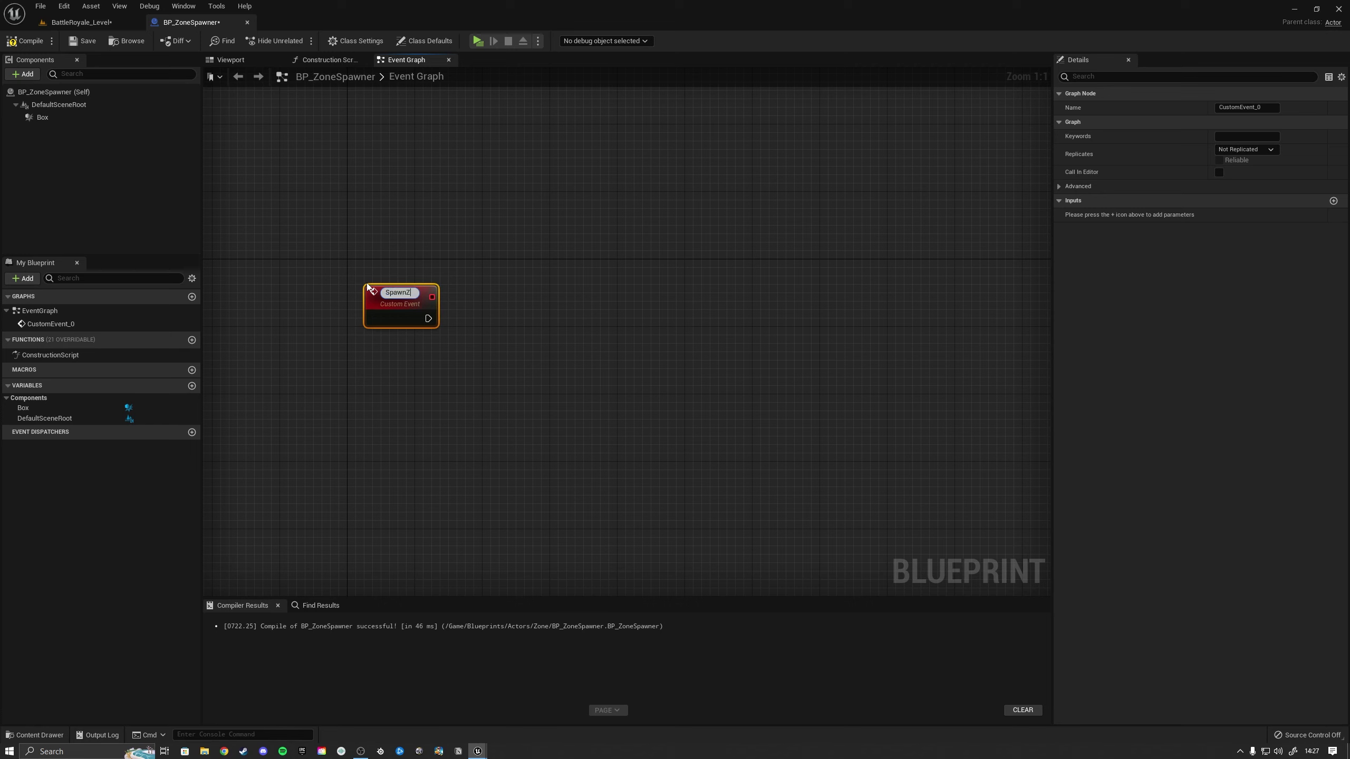
text(one)
key(Return)
drag(396, 307, 383, 286)
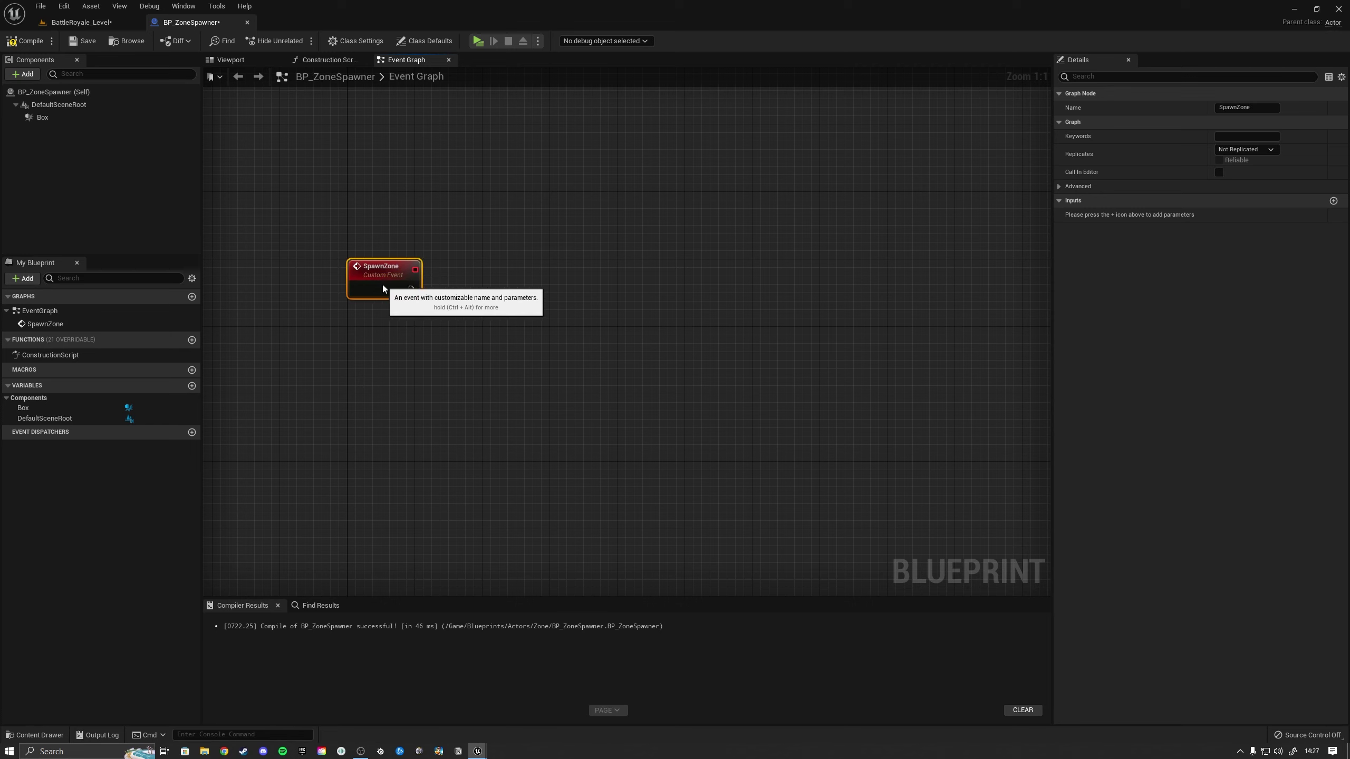
click(621, 317)
Step: Add a Spawn Actor from Class node, connect the SpawnZone event to it, and set its class to BP_Zone
right_click(727, 300)
text(spaw)
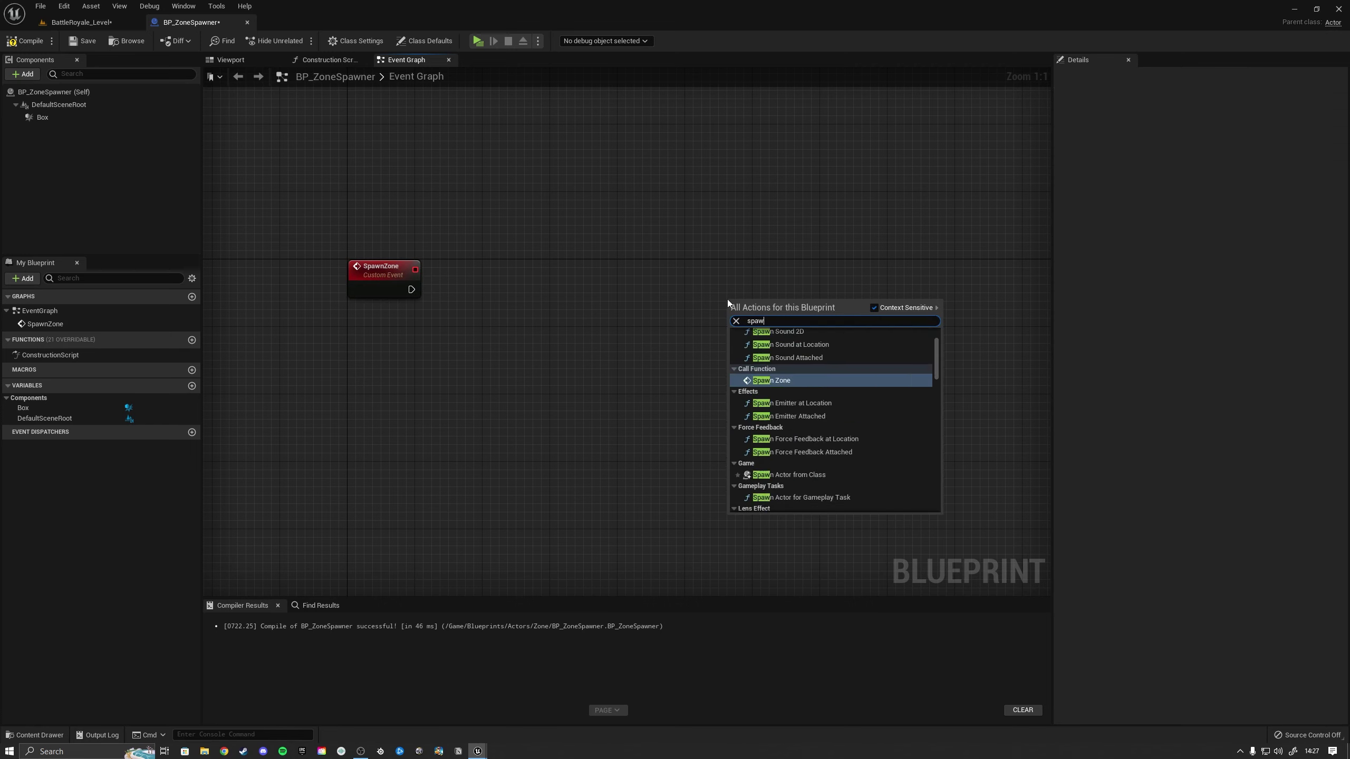
text(n actor)
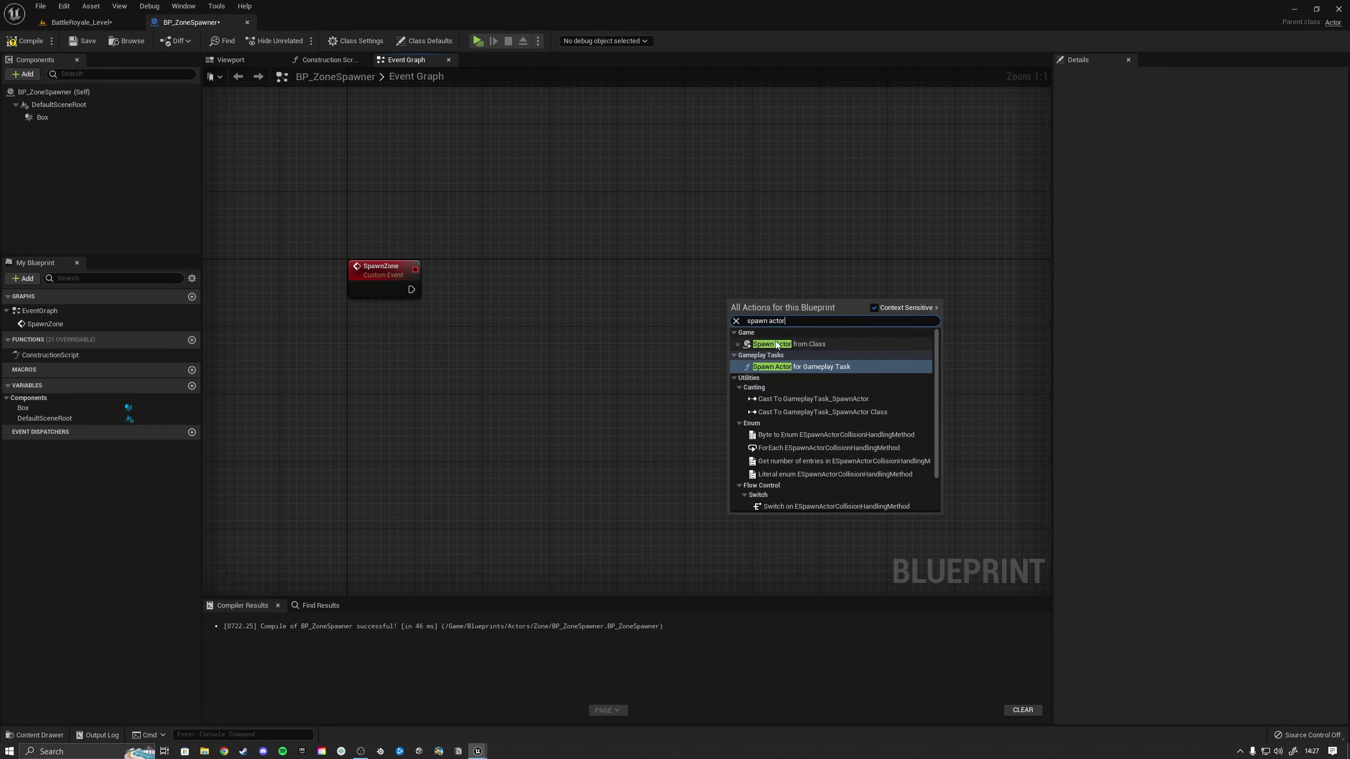
click(777, 345)
drag(411, 289, 833, 282)
right_drag(705, 327, 656, 330)
click(759, 316)
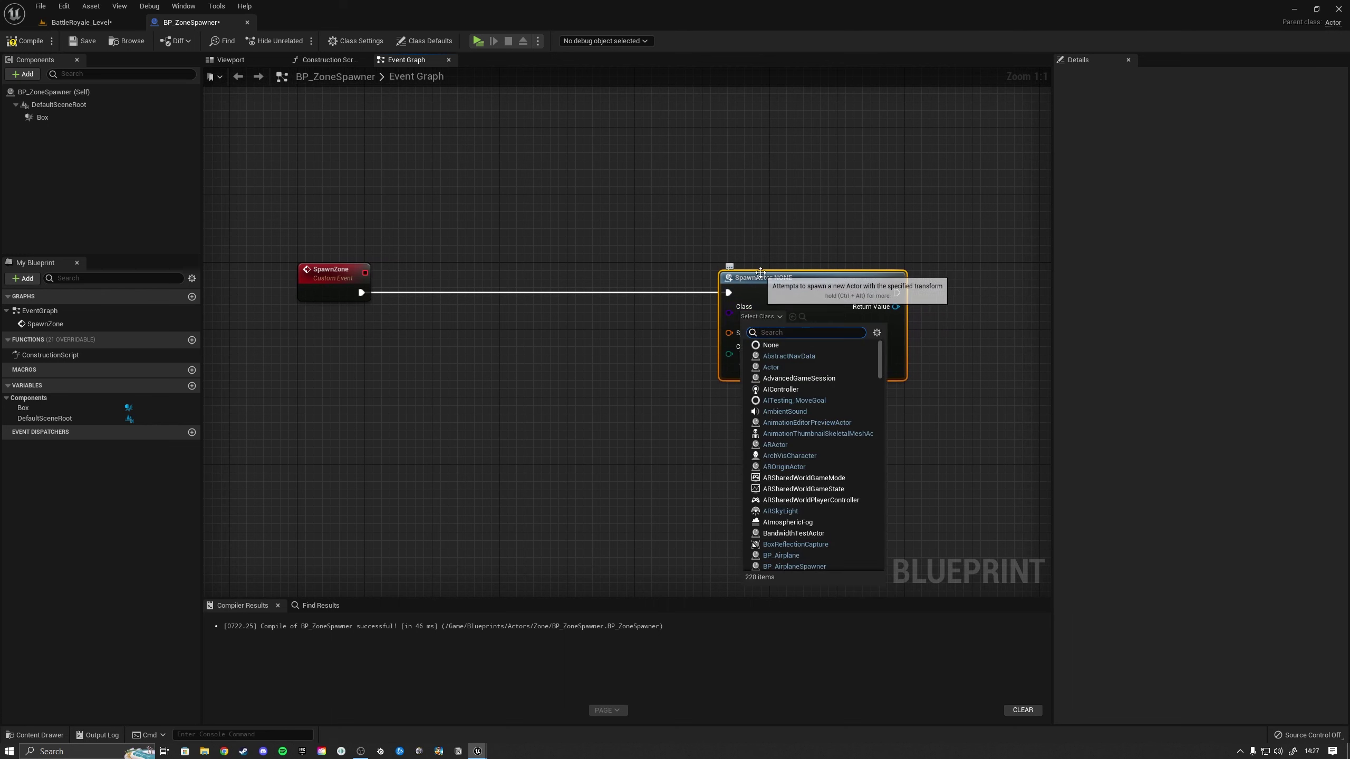
text(zone)
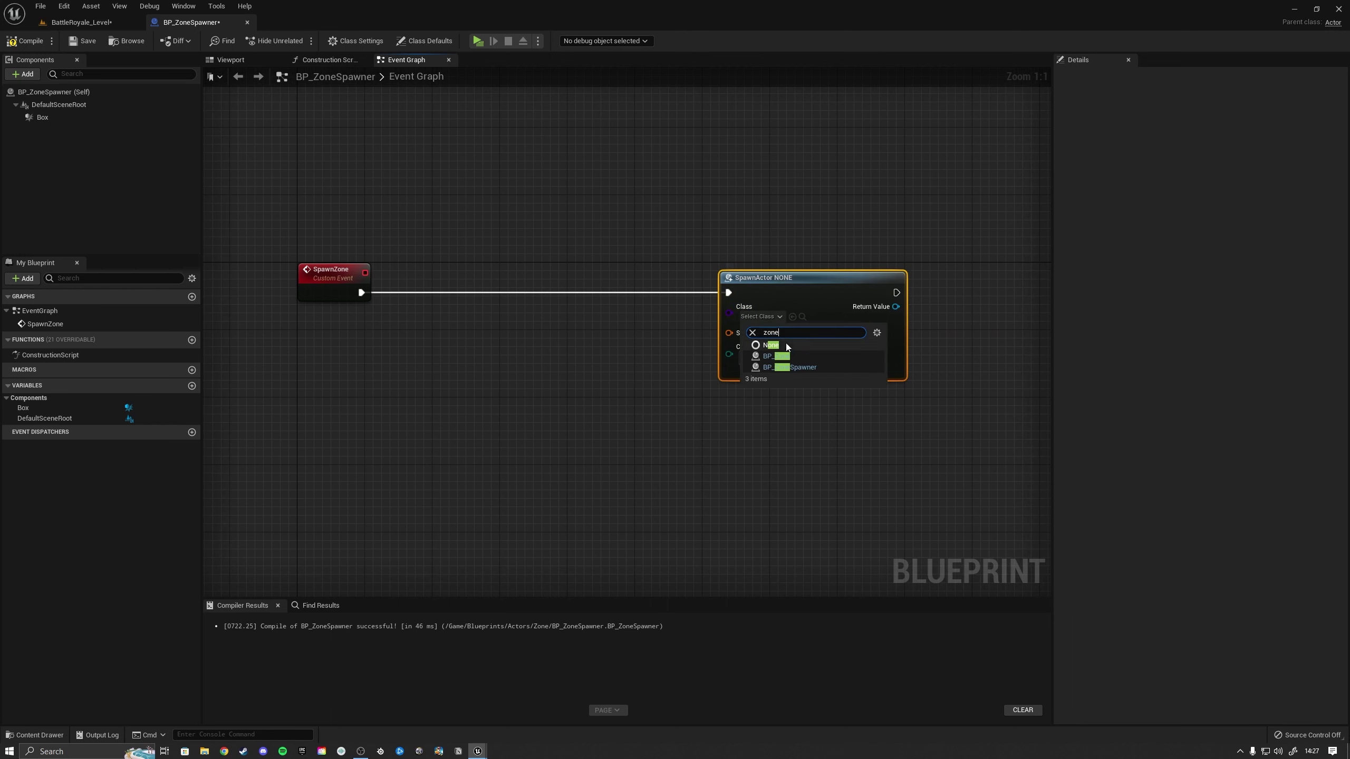
click(778, 355)
Step: Add a Destroy Actor node targeting self after the BP_Zone spawn node and align it with that node
right_drag(637, 358, 433, 372)
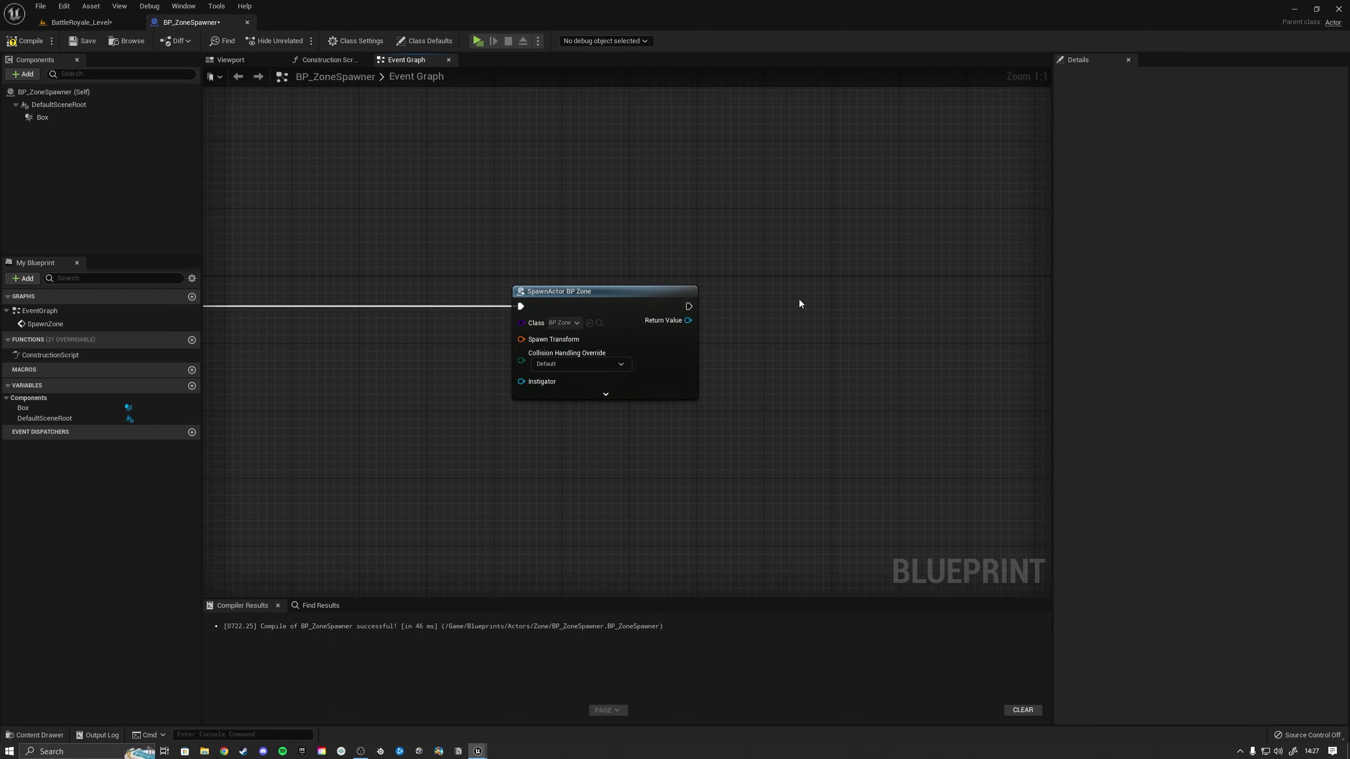
drag(688, 307, 823, 299)
text(destro)
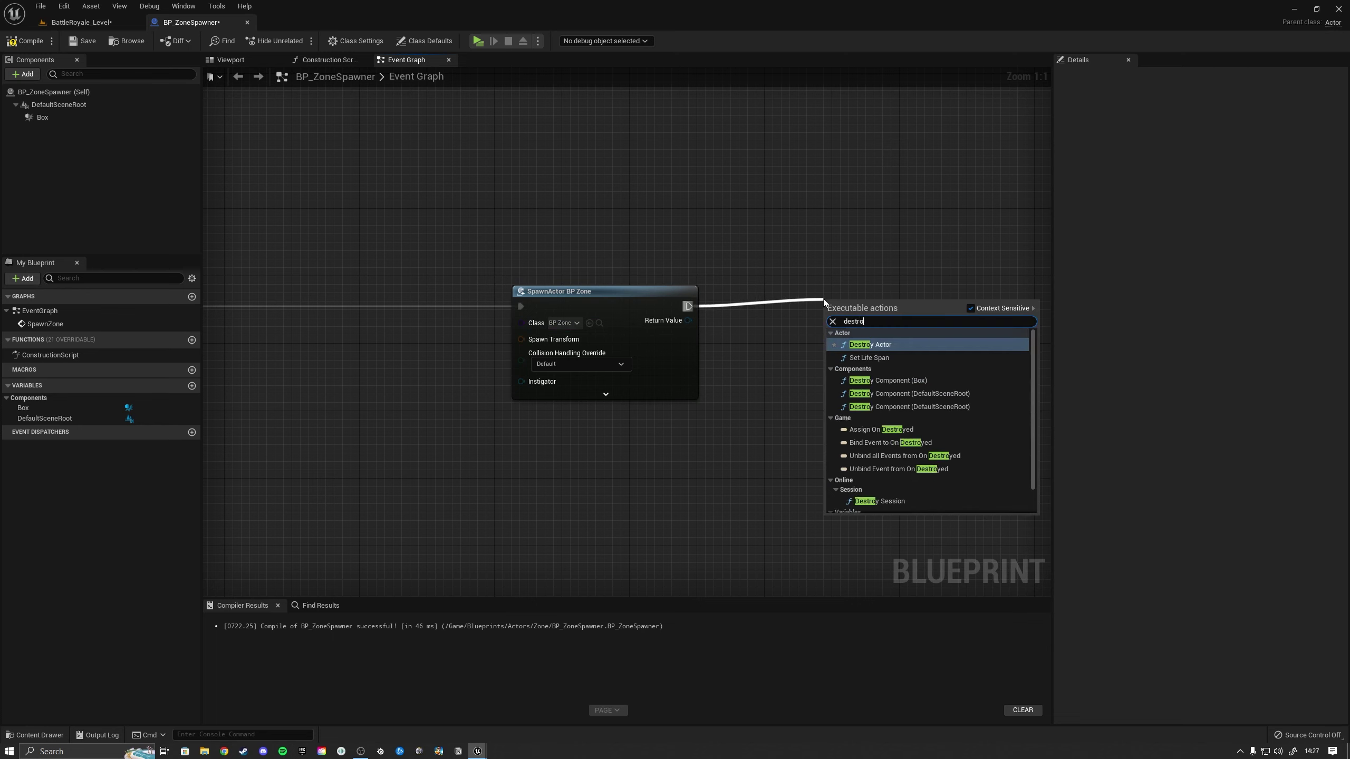
text(y)
key(Return)
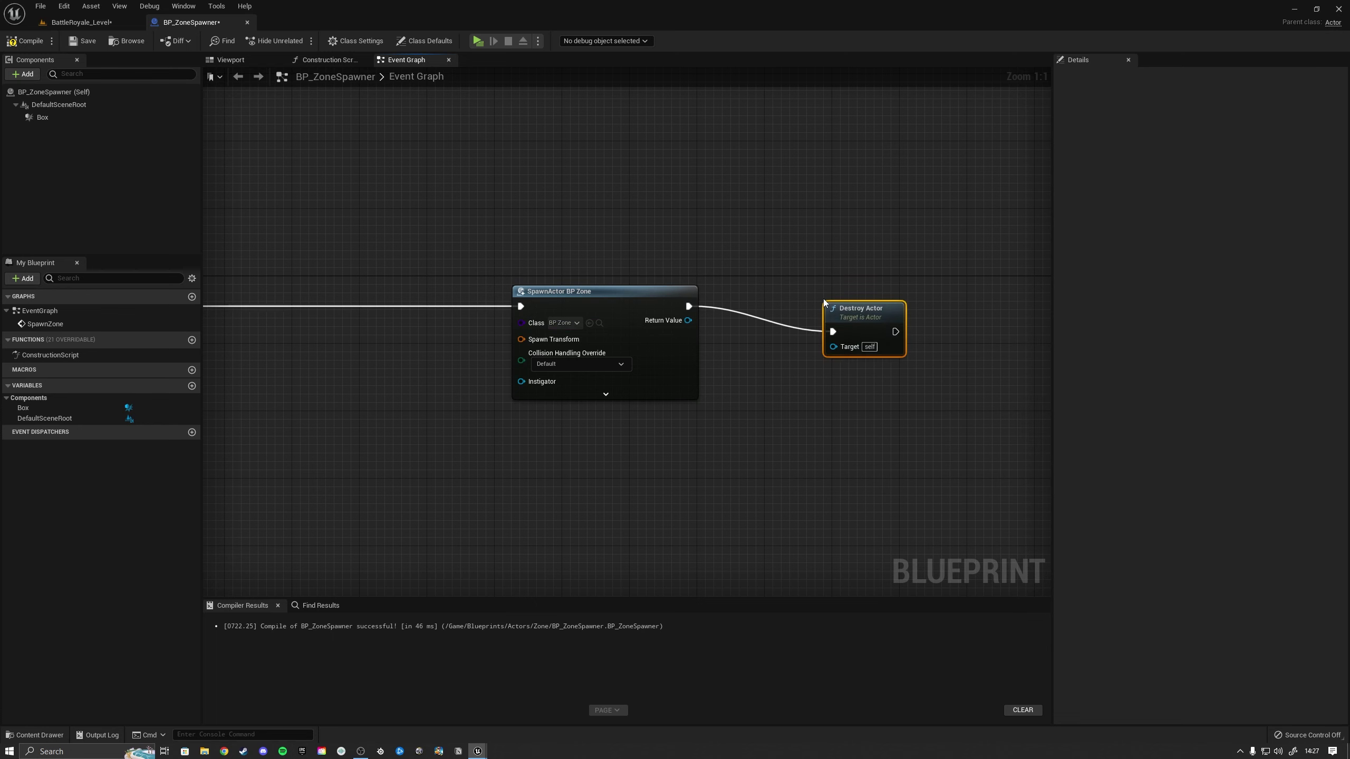
drag(824, 303, 736, 276)
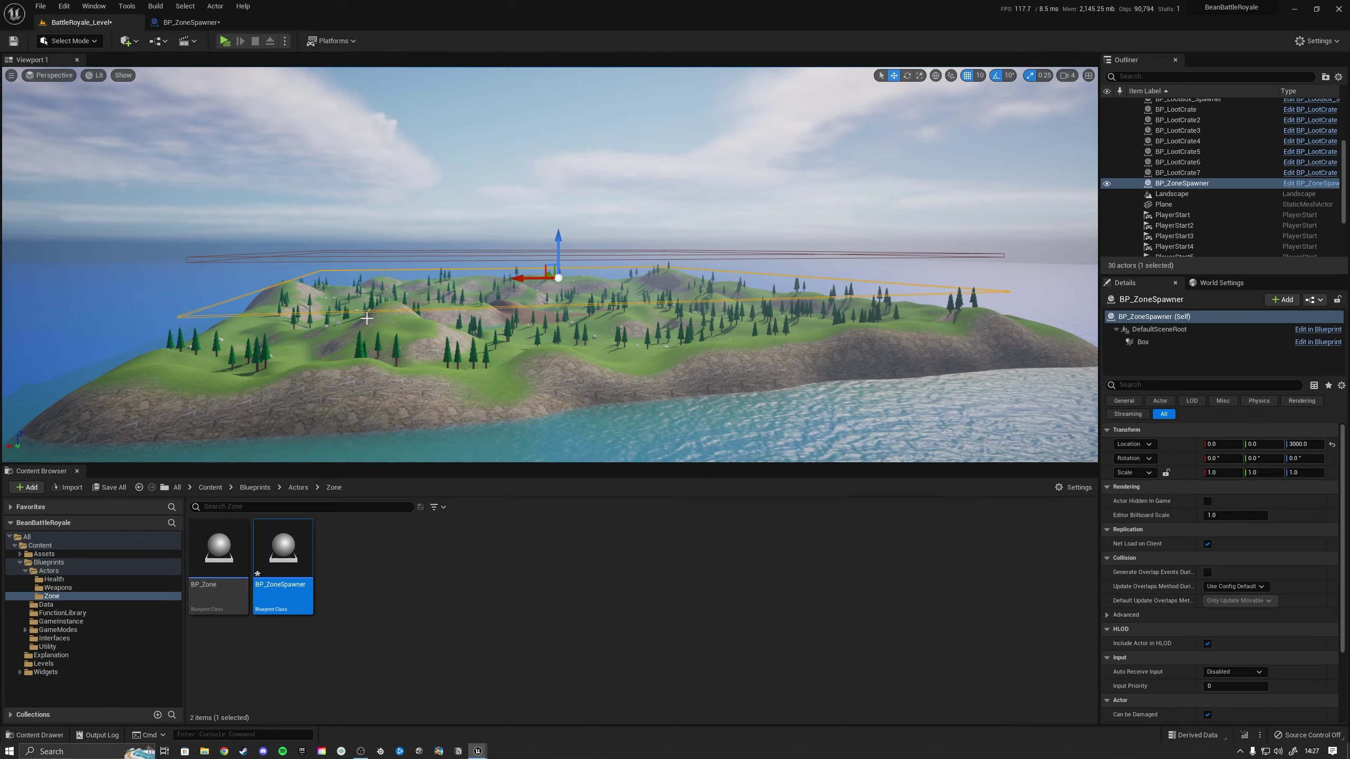